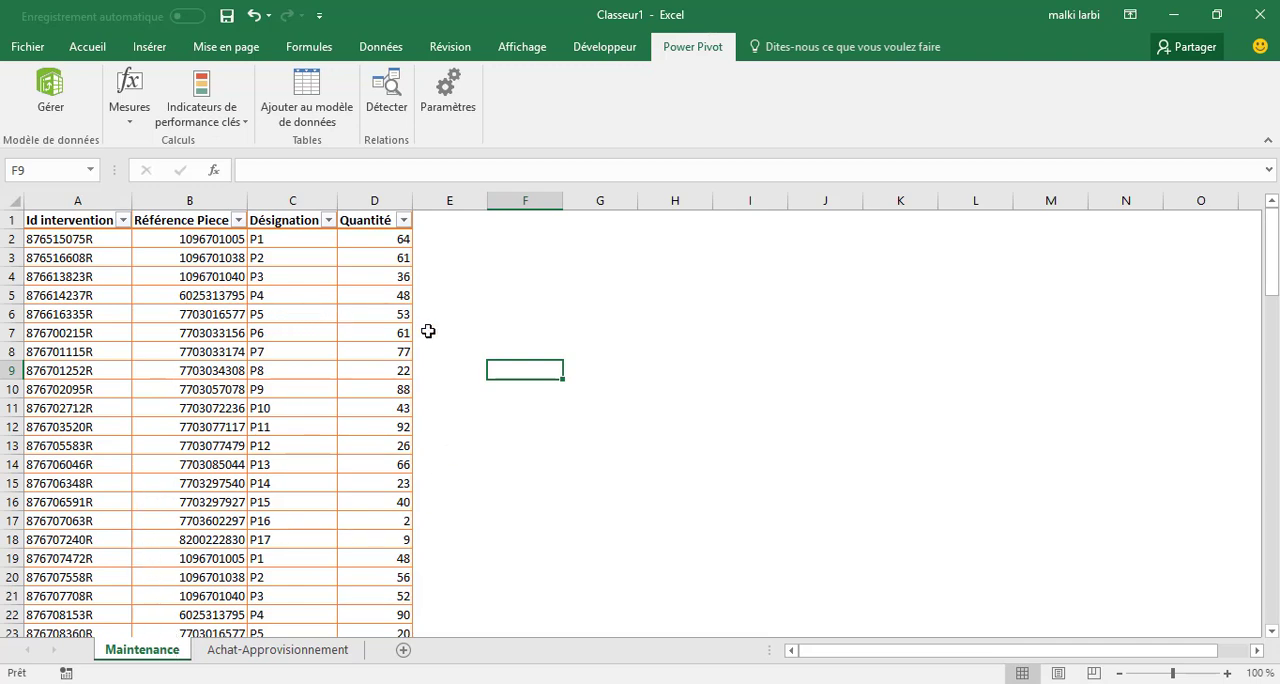
Compare the columns of the tables on the Maintenance and Achat-Approvisionnement sheets.
left_click(281, 660)
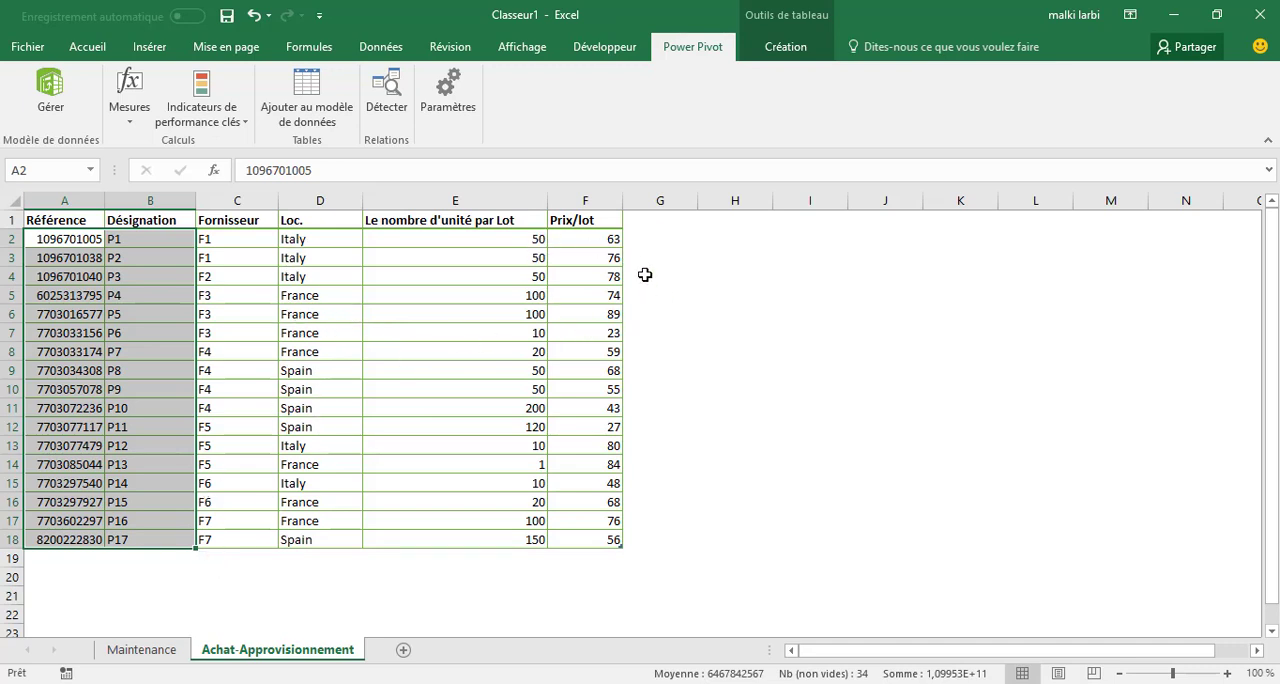
left_click(178, 654)
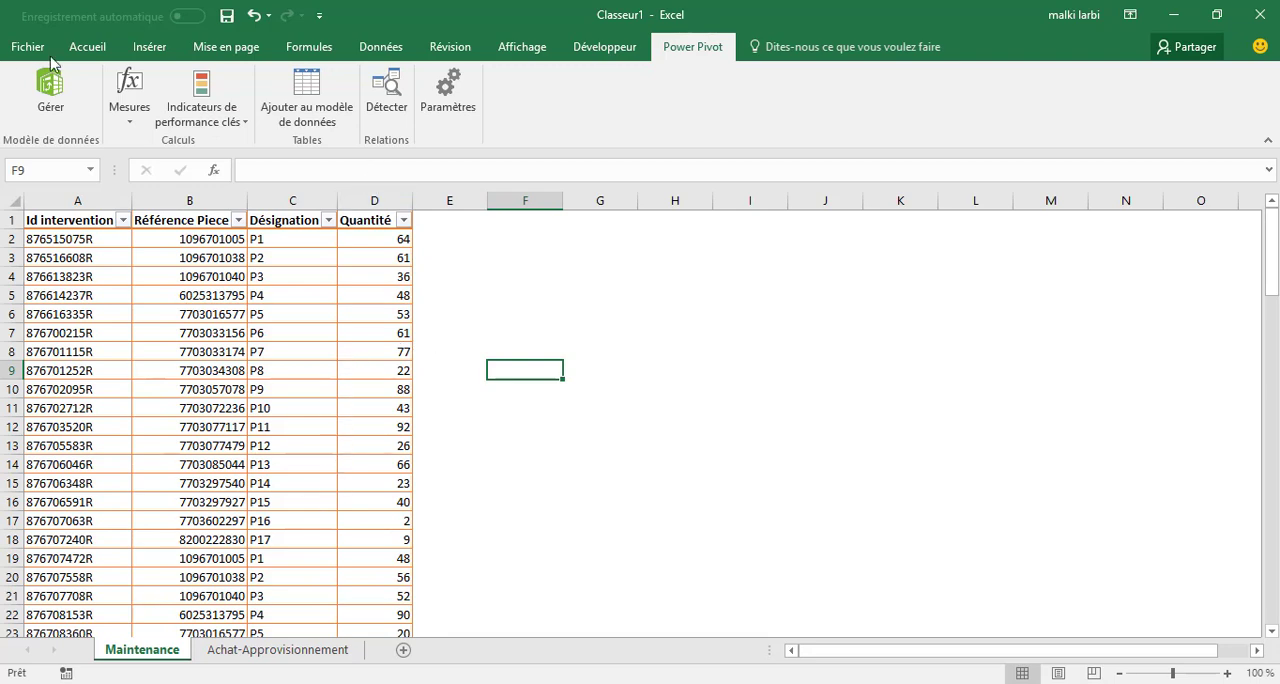
left_click(87, 47)
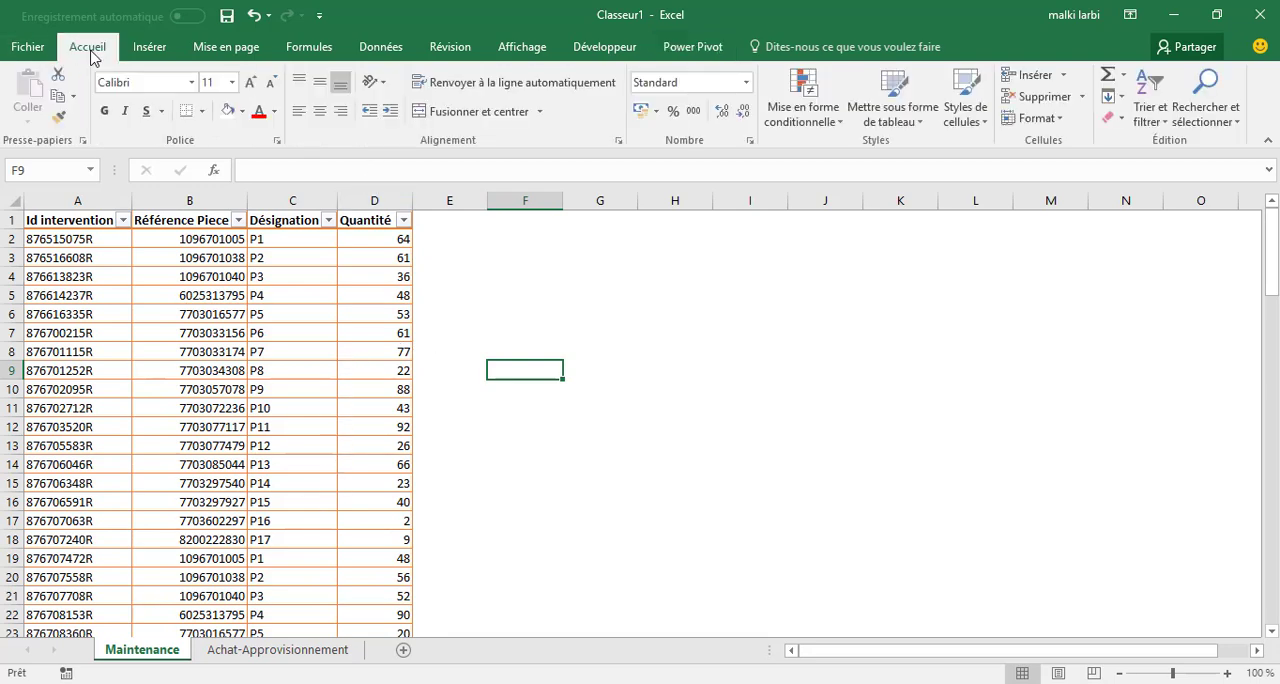
left_click(176, 487)
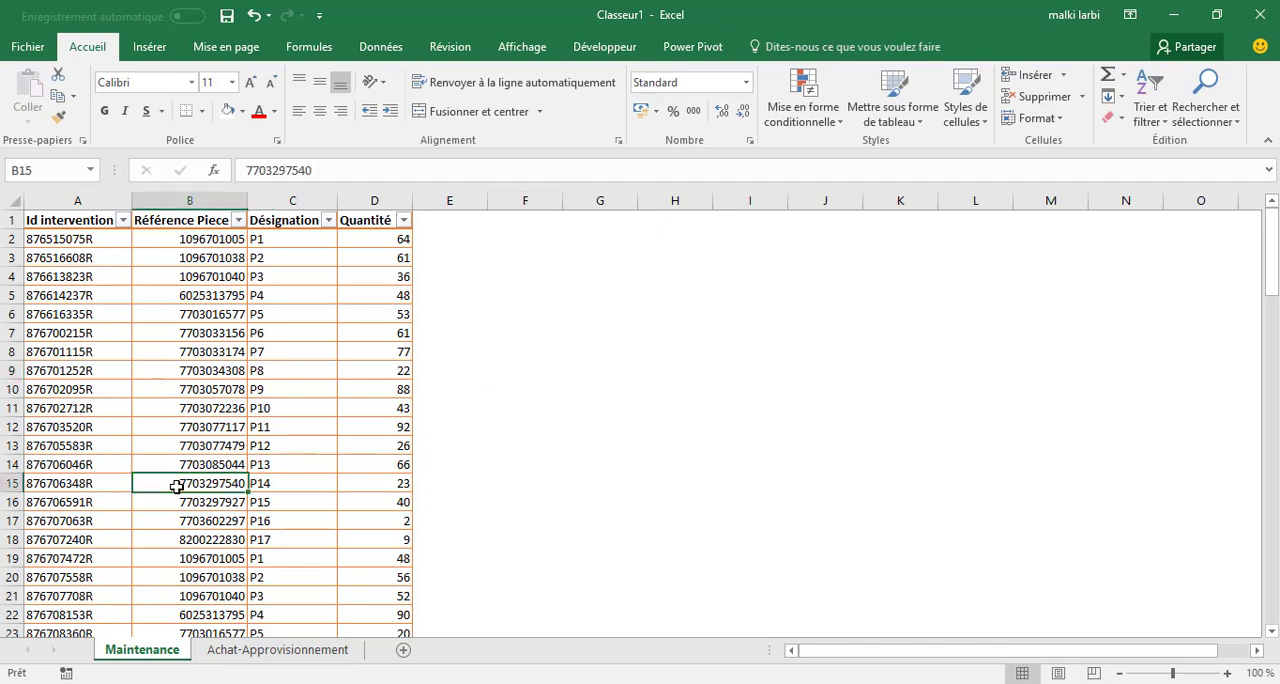
left_click(280, 652)
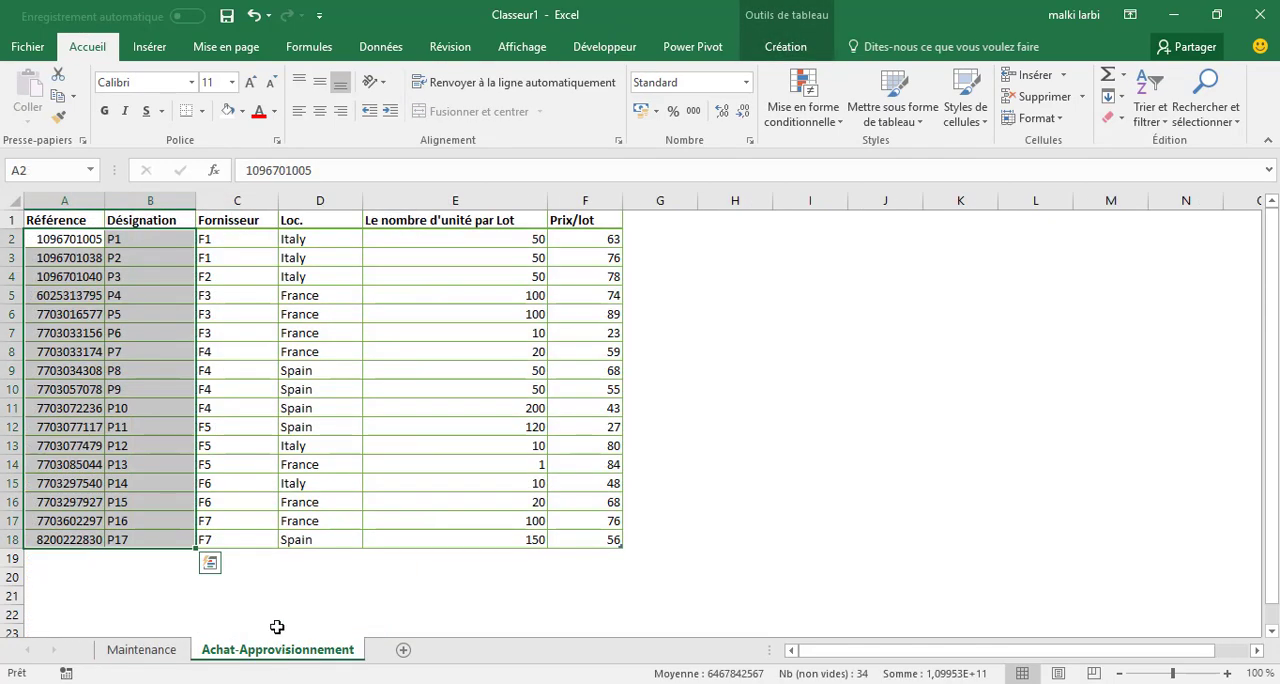
left_click(142, 650)
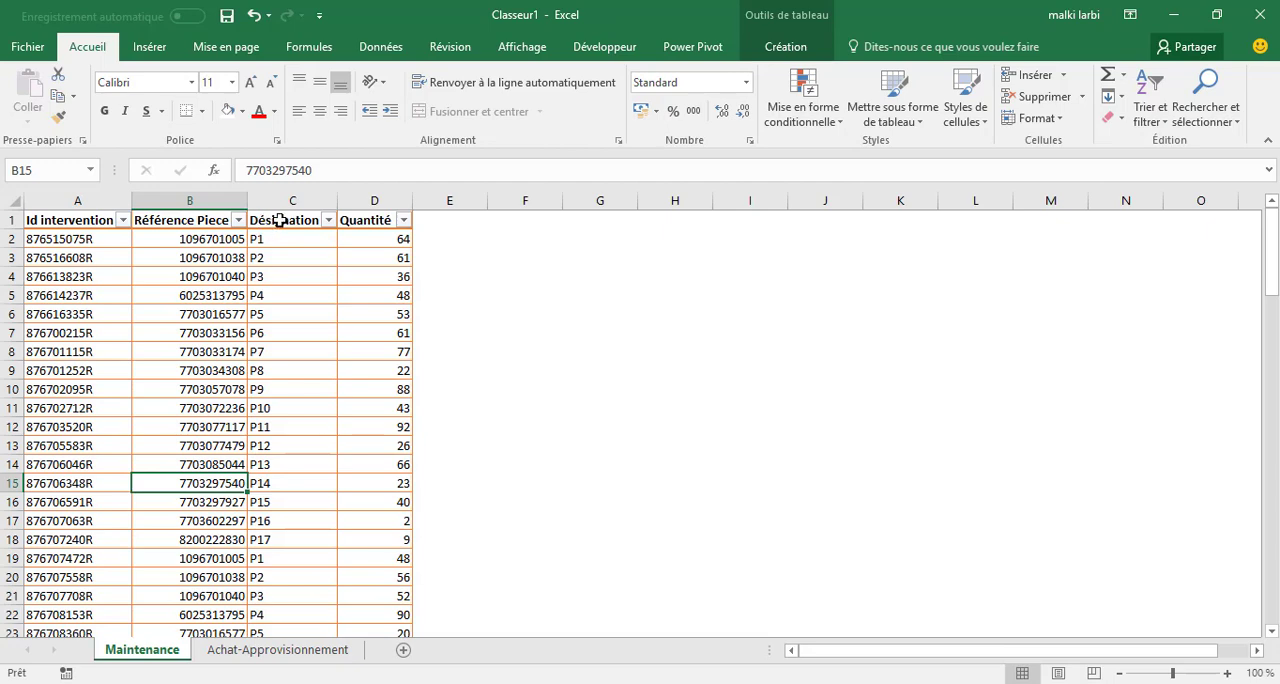
left_click(277, 649)
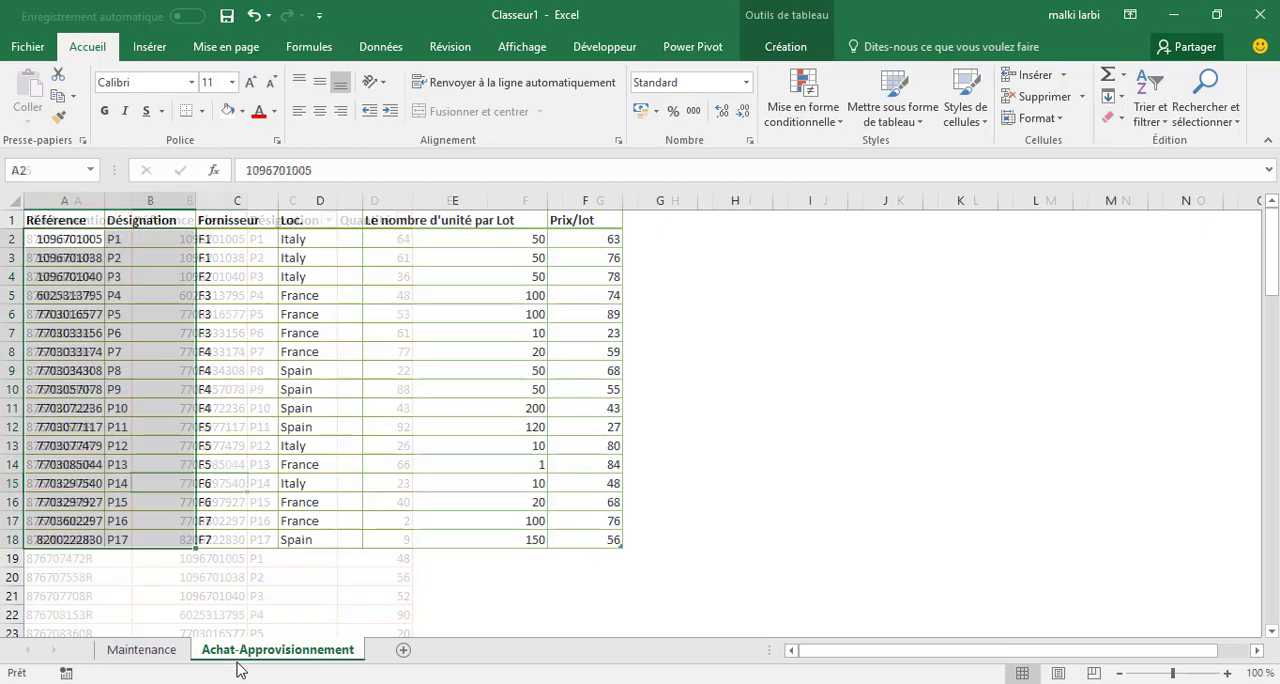
key("ctrl+v")
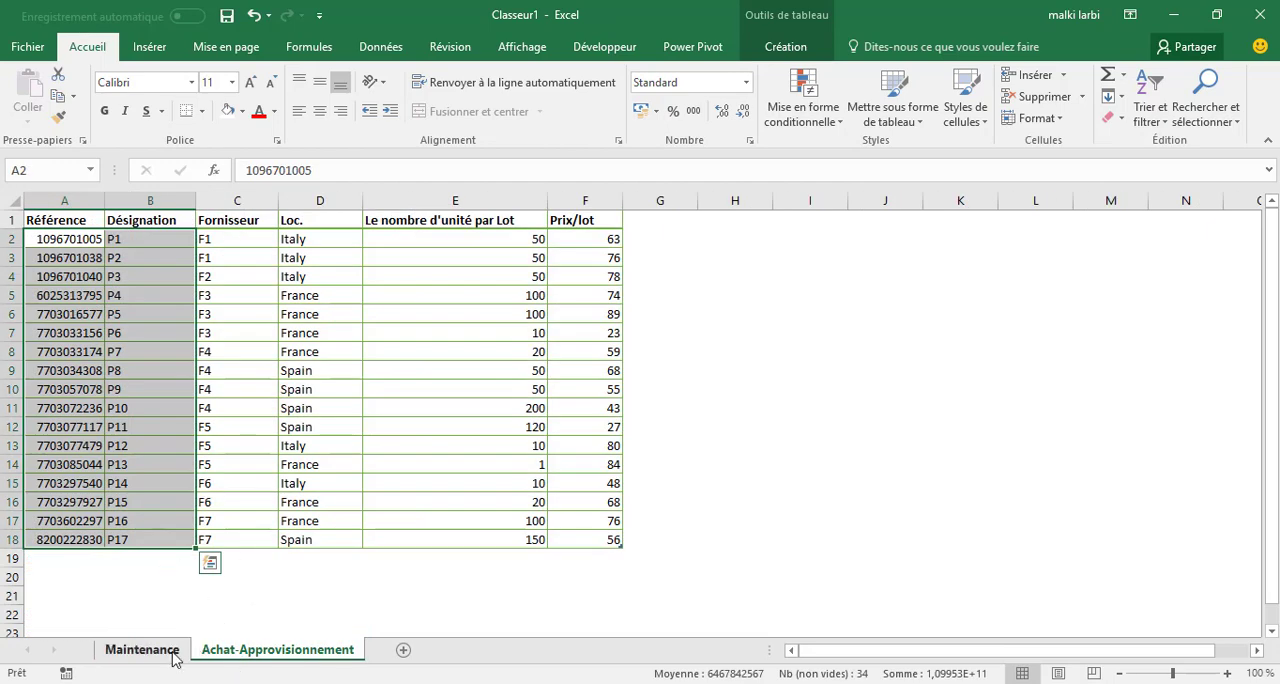
left_click(142, 650)
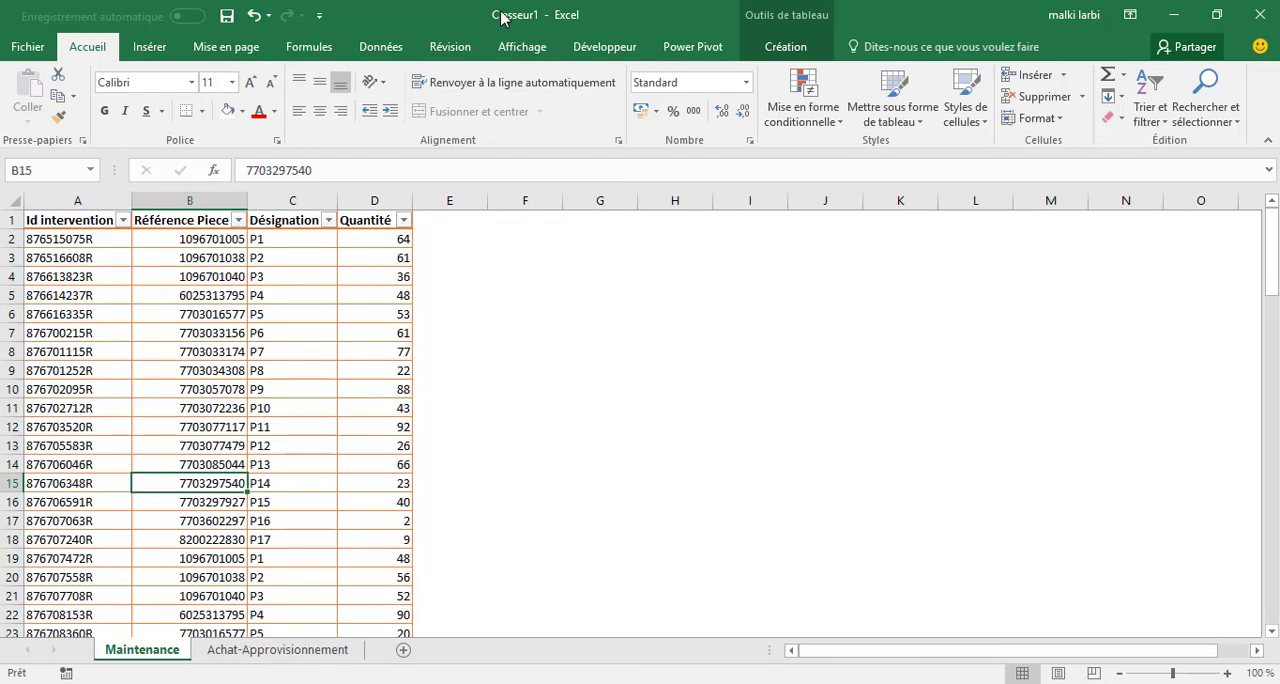
left_click(378, 48)
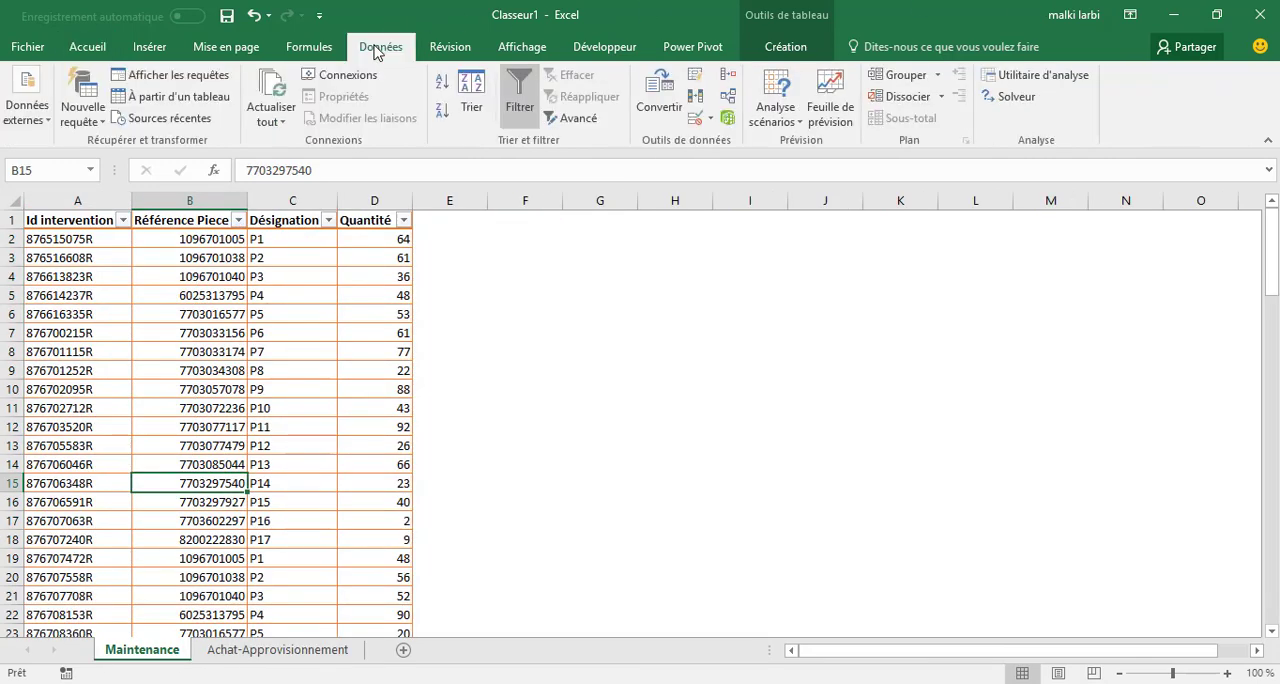
left_click(739, 112)
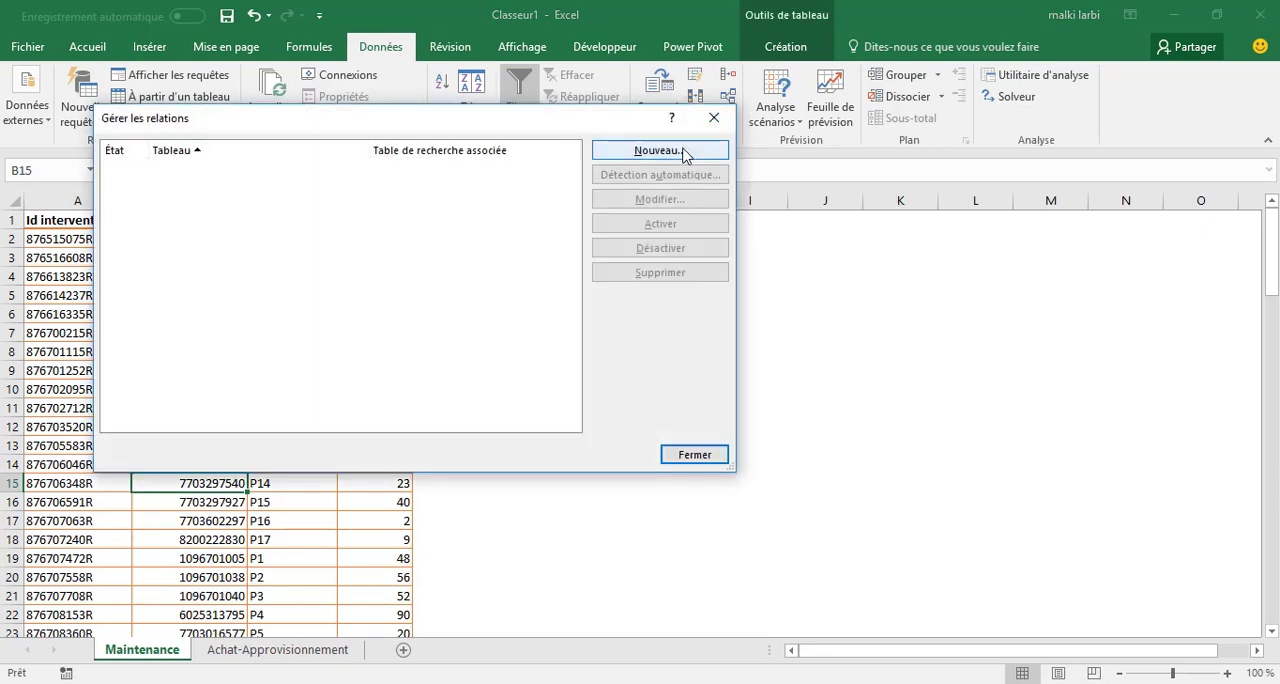
left_click(684, 151)
left_click_drag(545, 207, 983, 254)
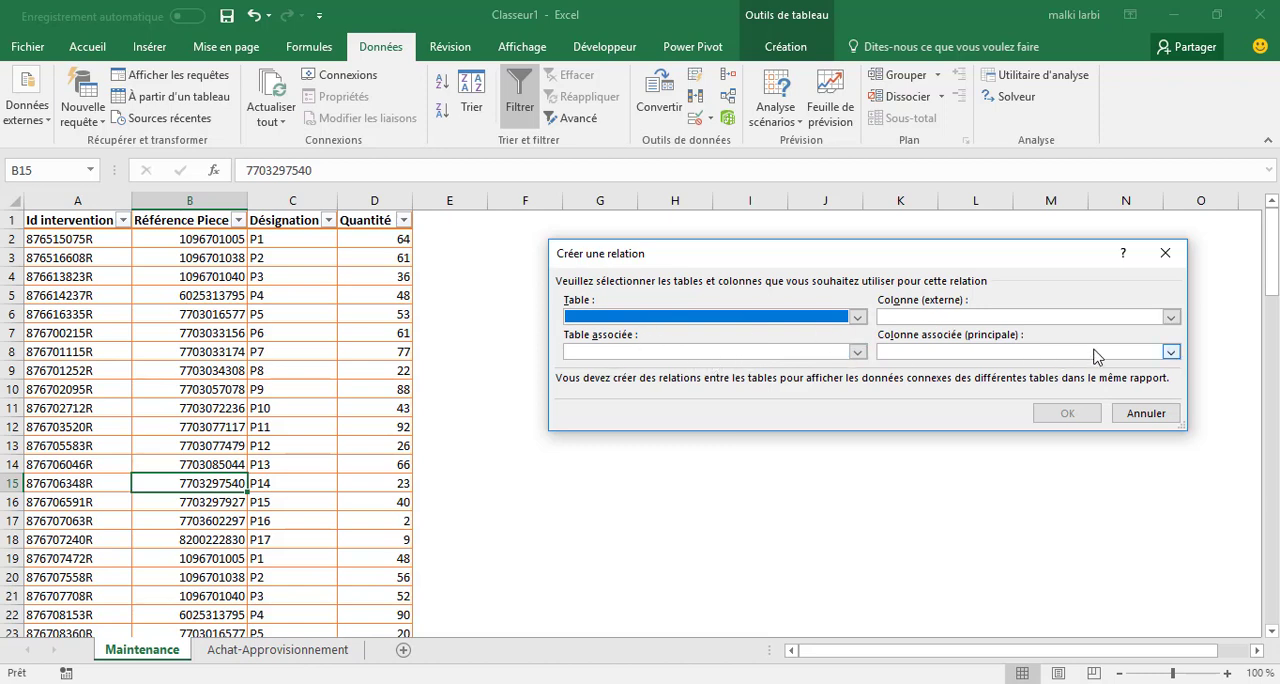
left_click(855, 318)
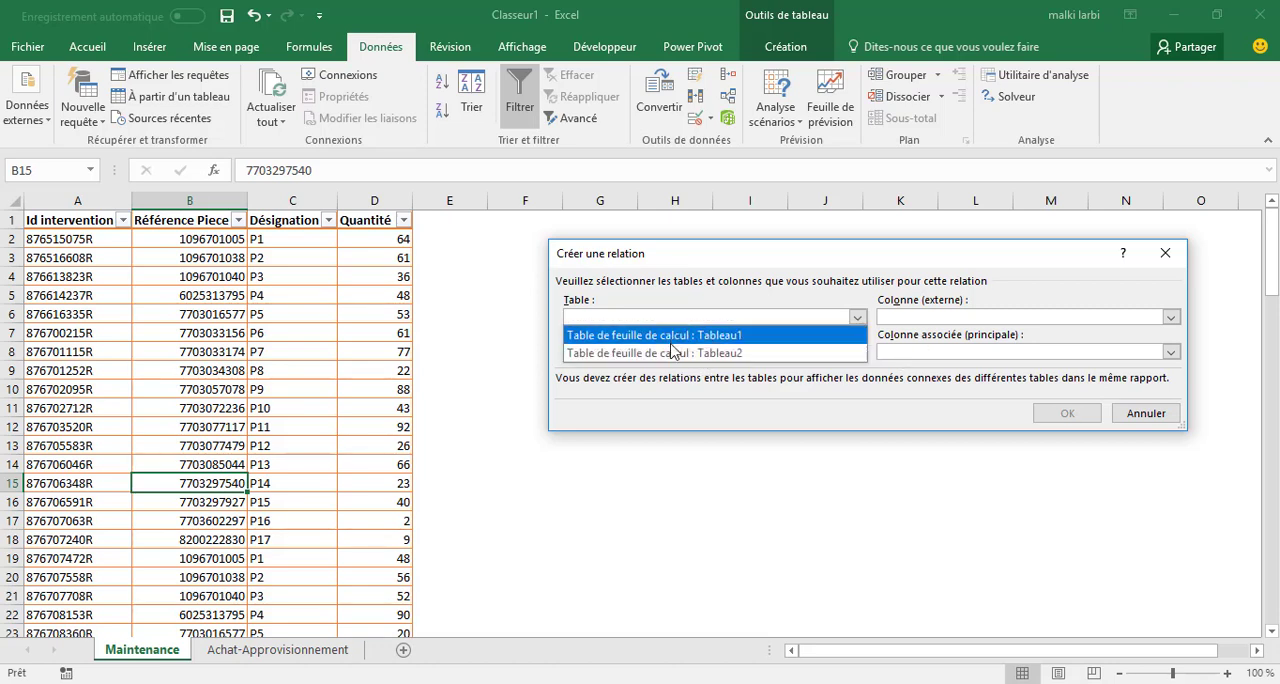
left_click(1146, 413)
left_click(1146, 413)
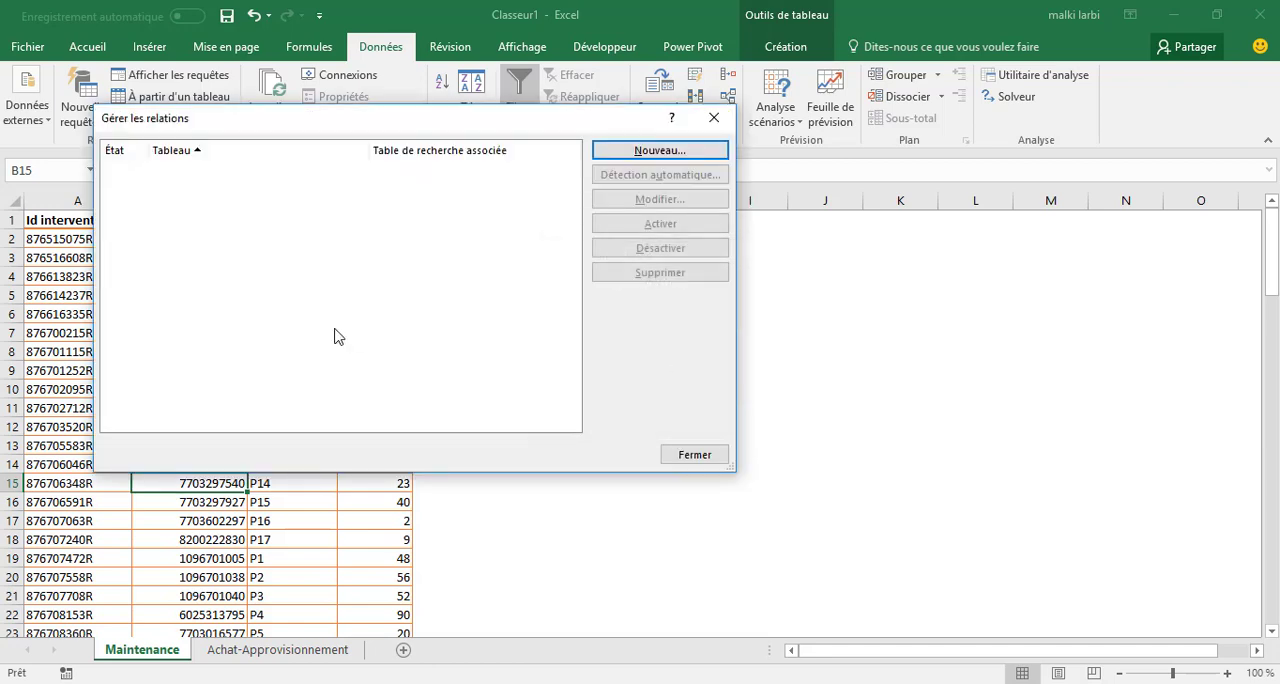
left_click(714, 118)
Rename the table on the Maintenance sheet as Maintenance.
left_click(256, 368)
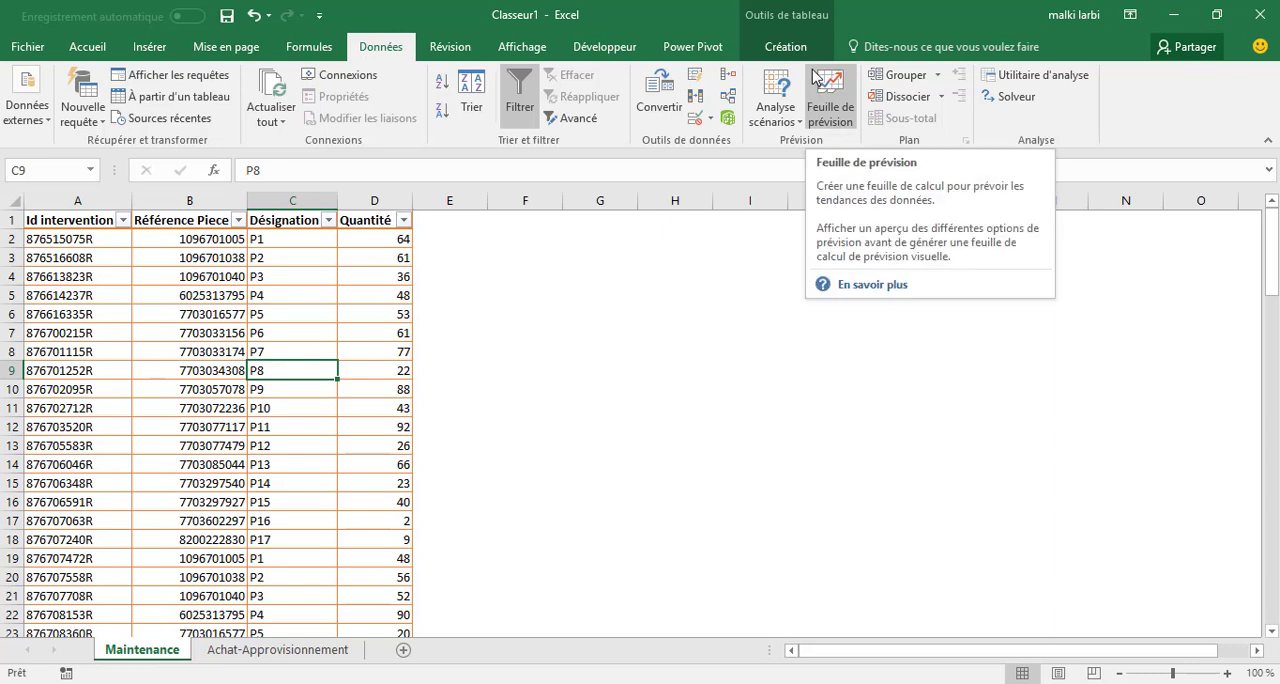
left_click(780, 46)
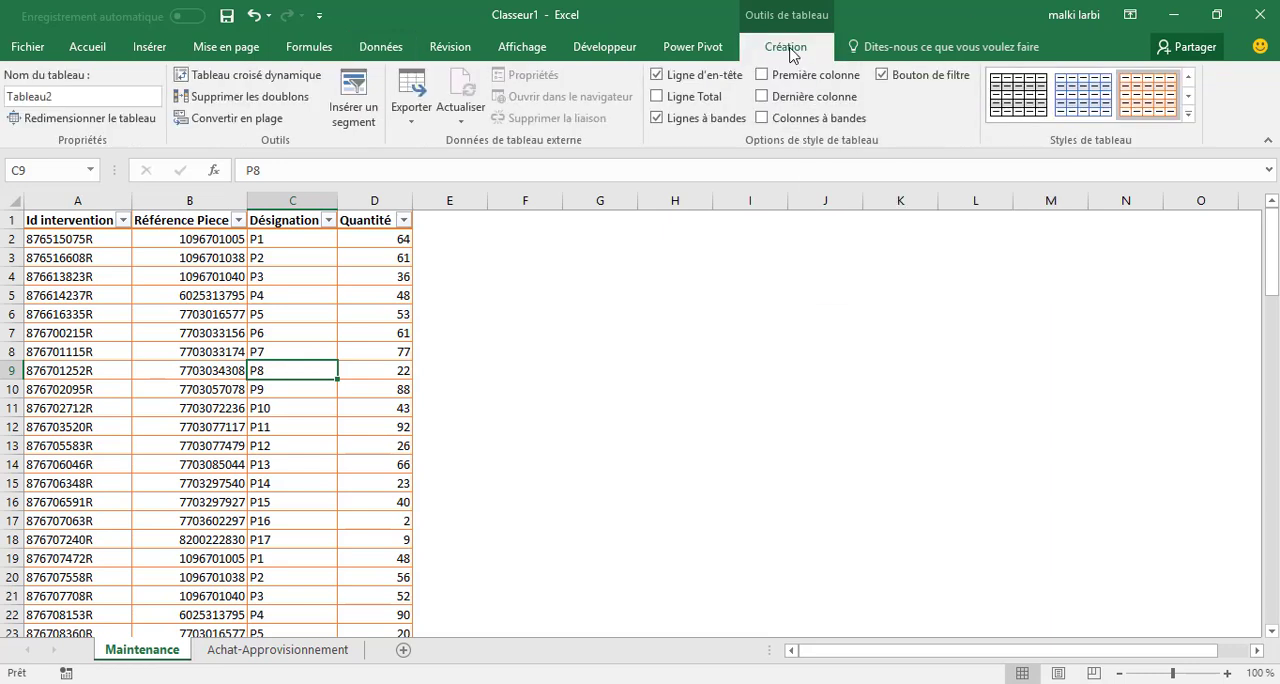
left_click(66, 100)
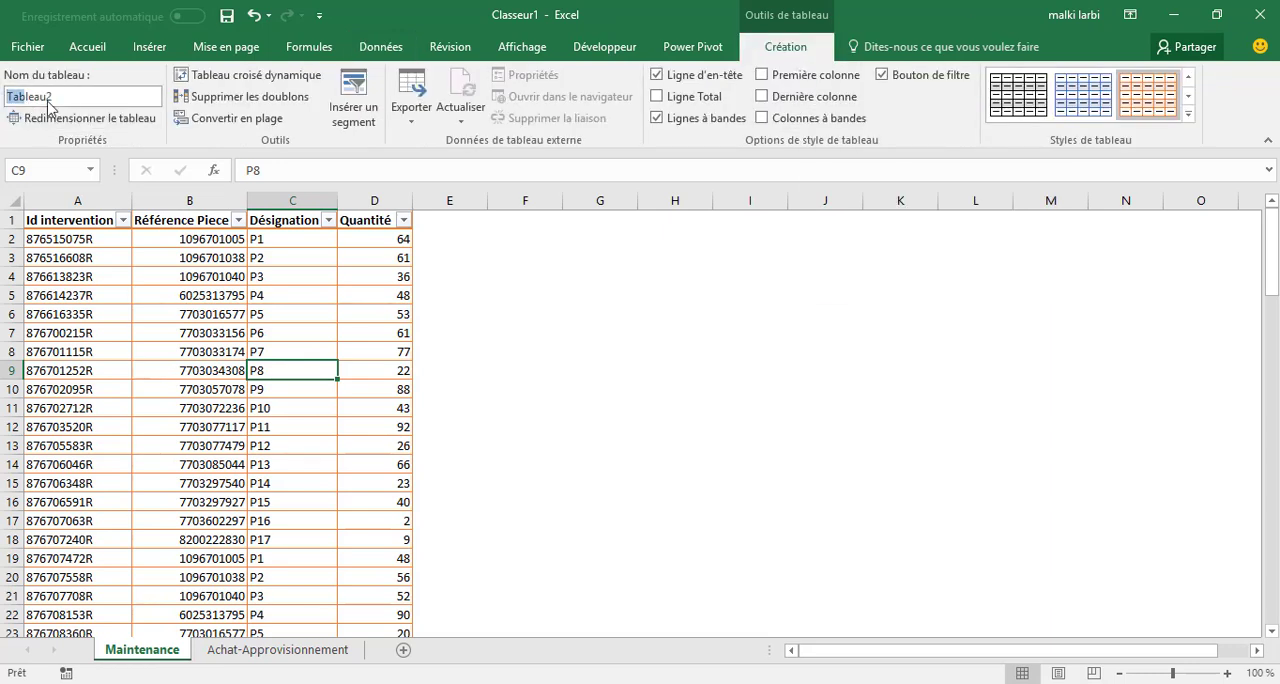
type("Maintenance")
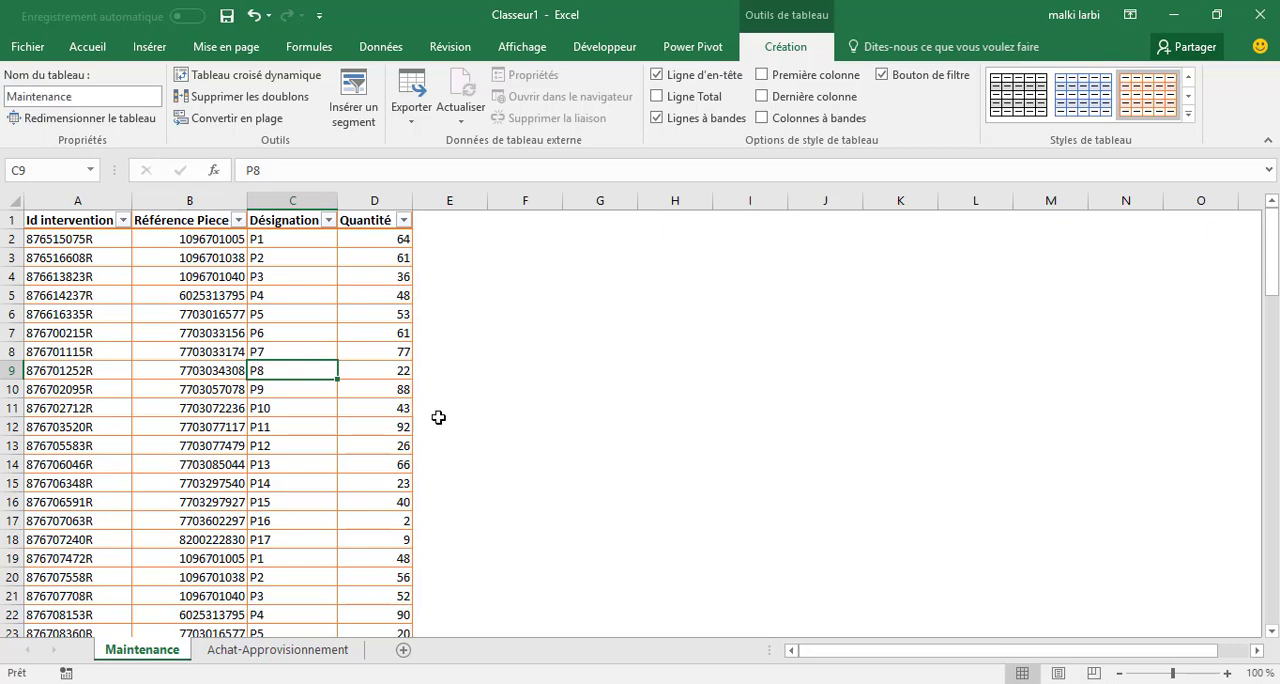
left_click(489, 423)
Rename the table on the Achat-Approvisionnement sheet as Achat.
left_click(277, 650)
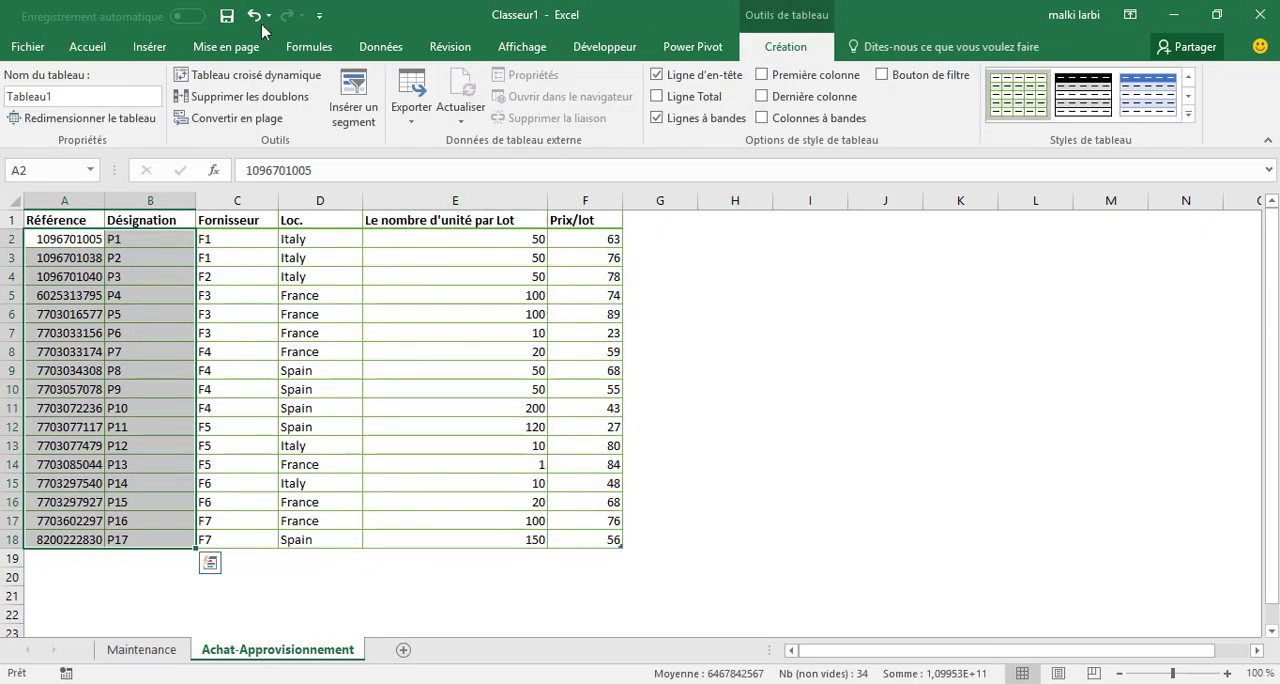
double_click(93, 97)
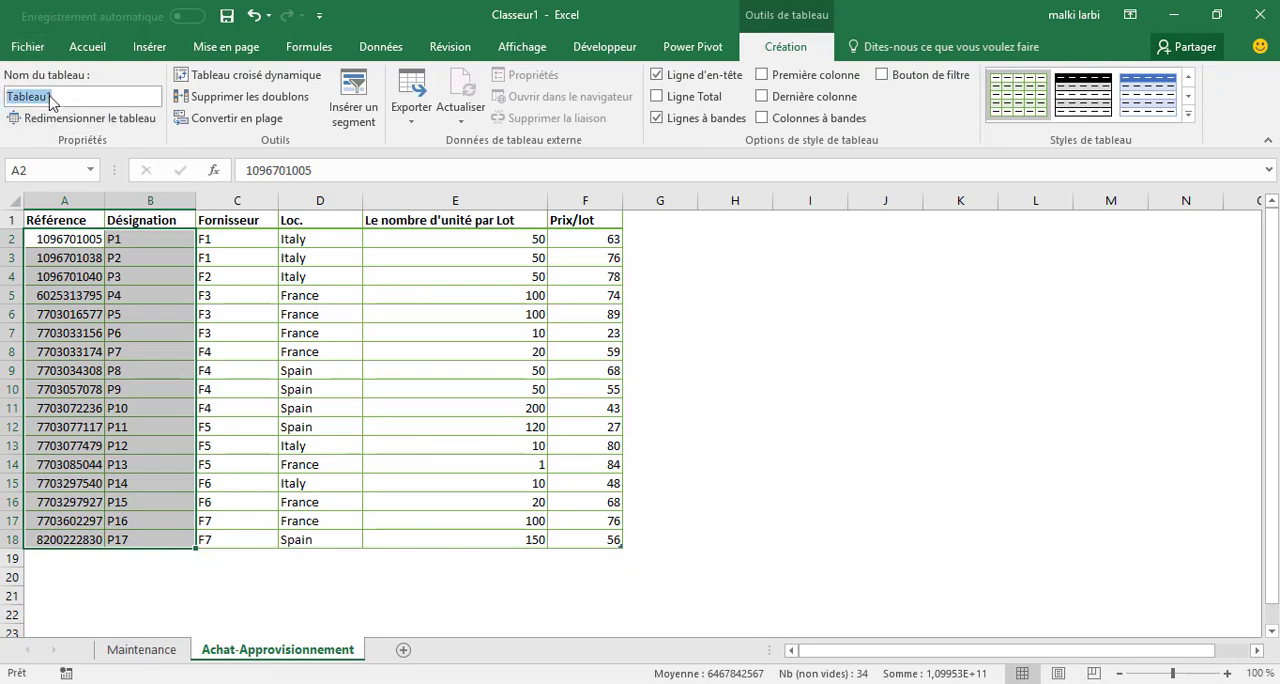
type("Achat")
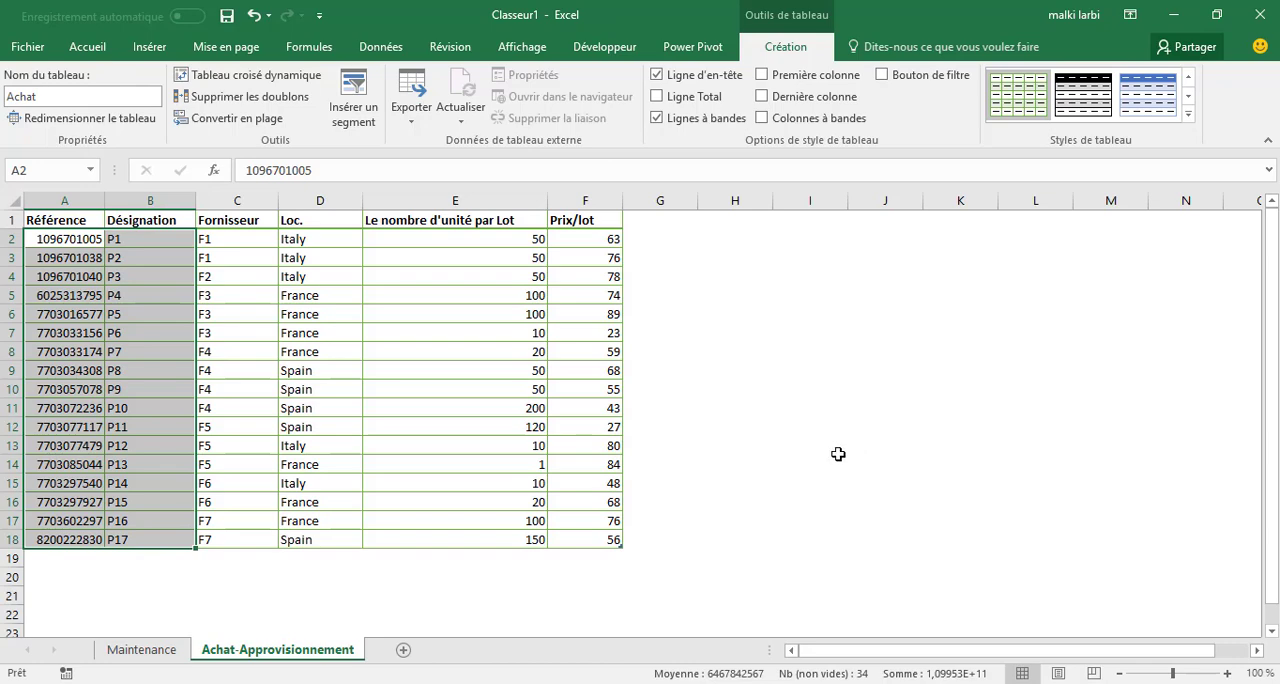
left_click(810, 483)
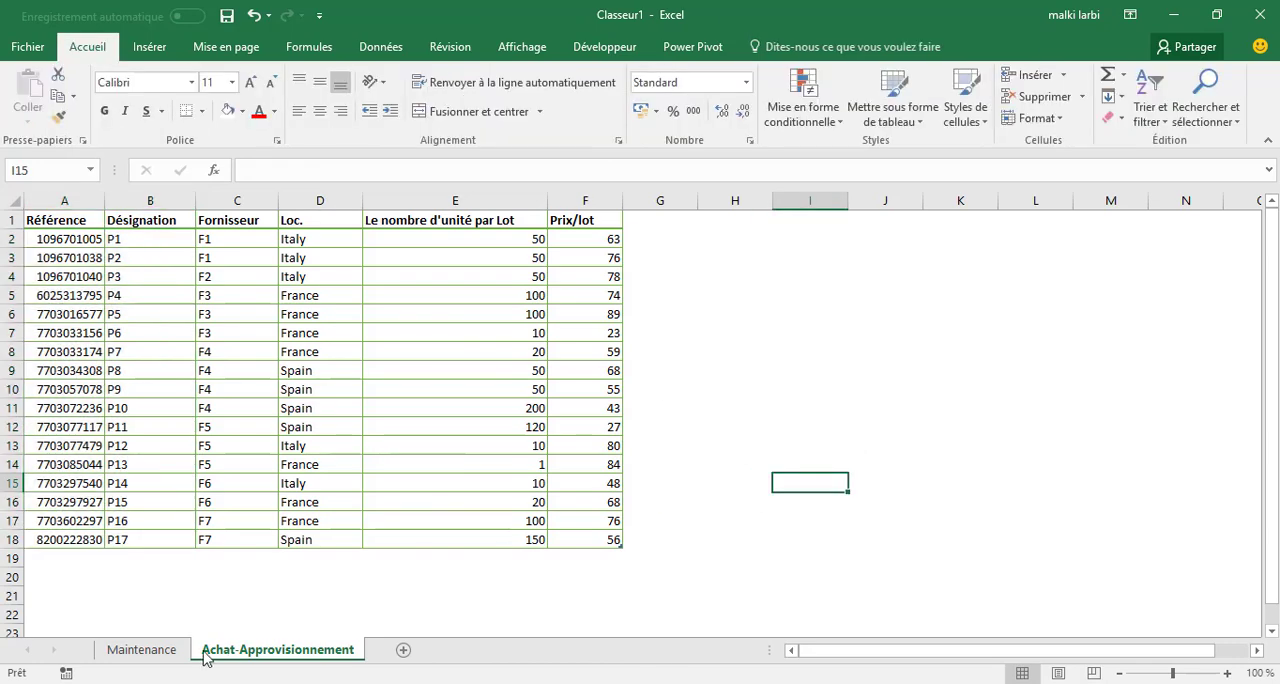
Start a new table relationship with Maintenance as the table and Référence Piece as its foreign column.
left_click(378, 47)
left_click(728, 96)
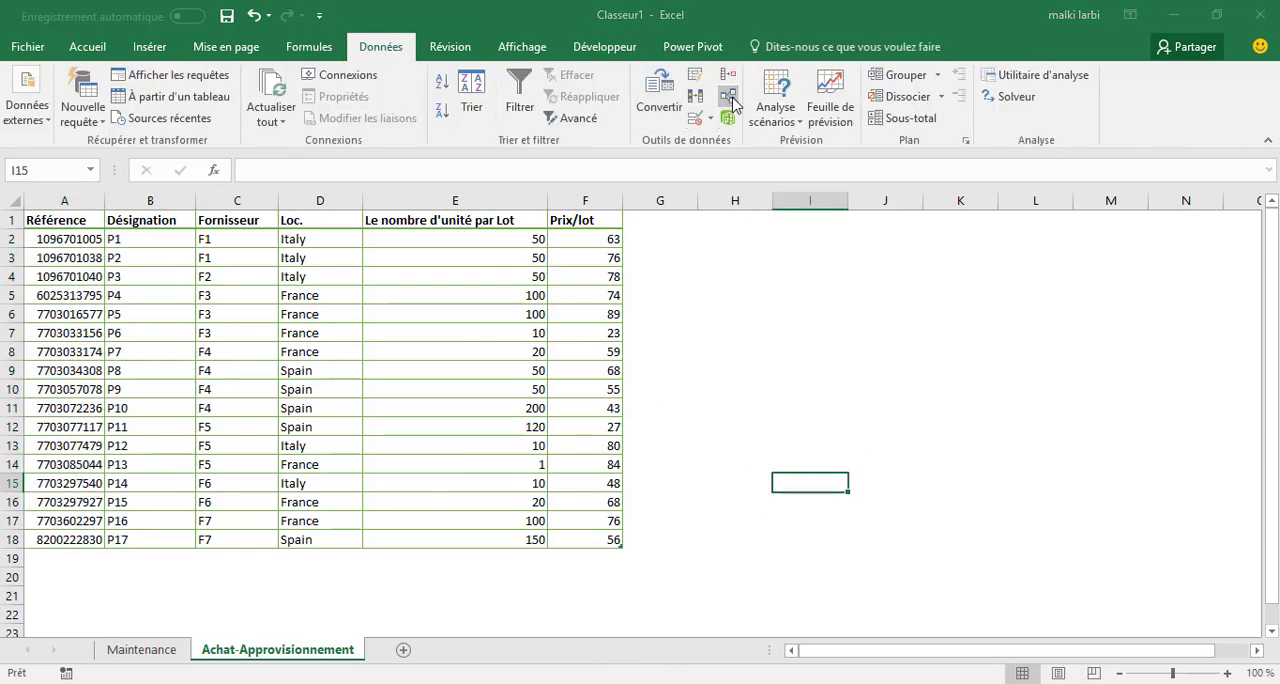
left_click(645, 150)
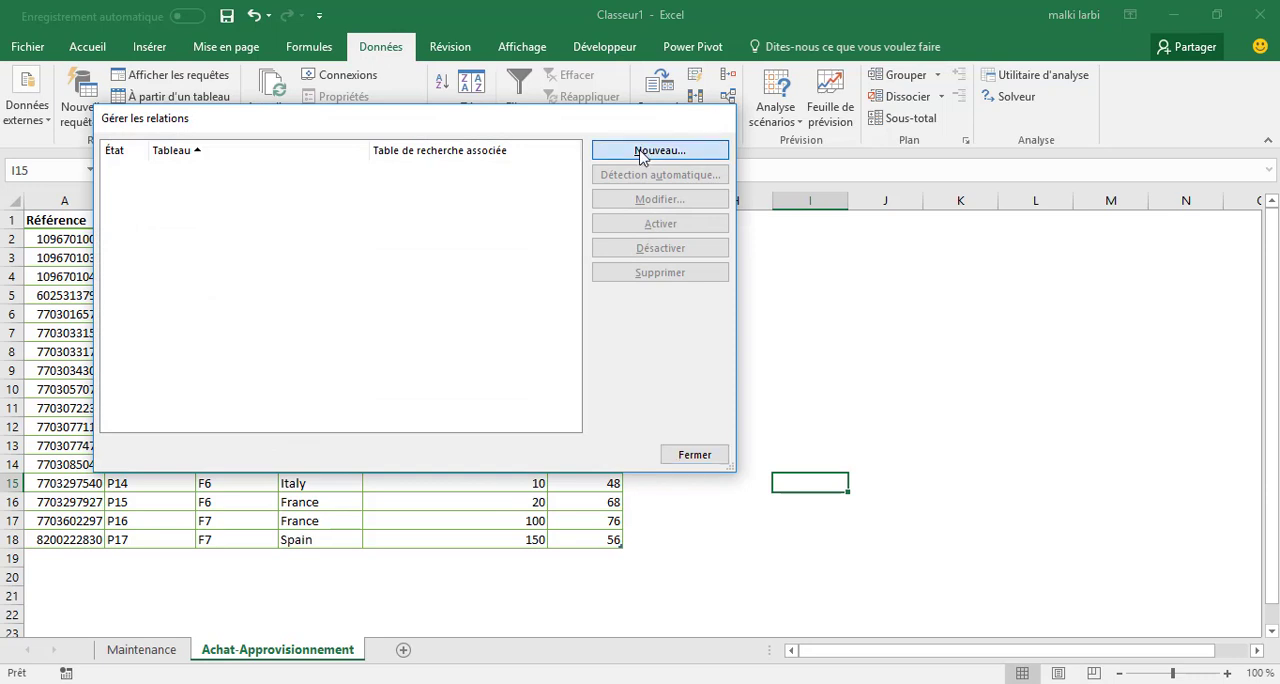
left_click(403, 271)
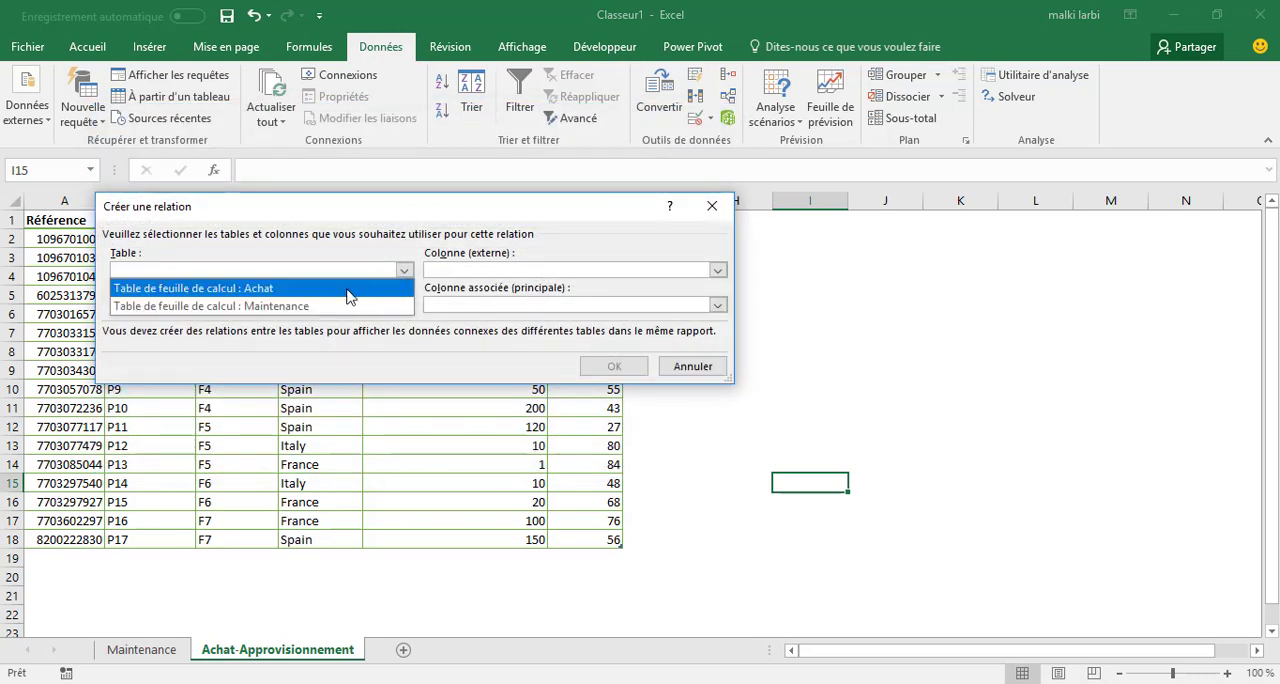
left_click(312, 306)
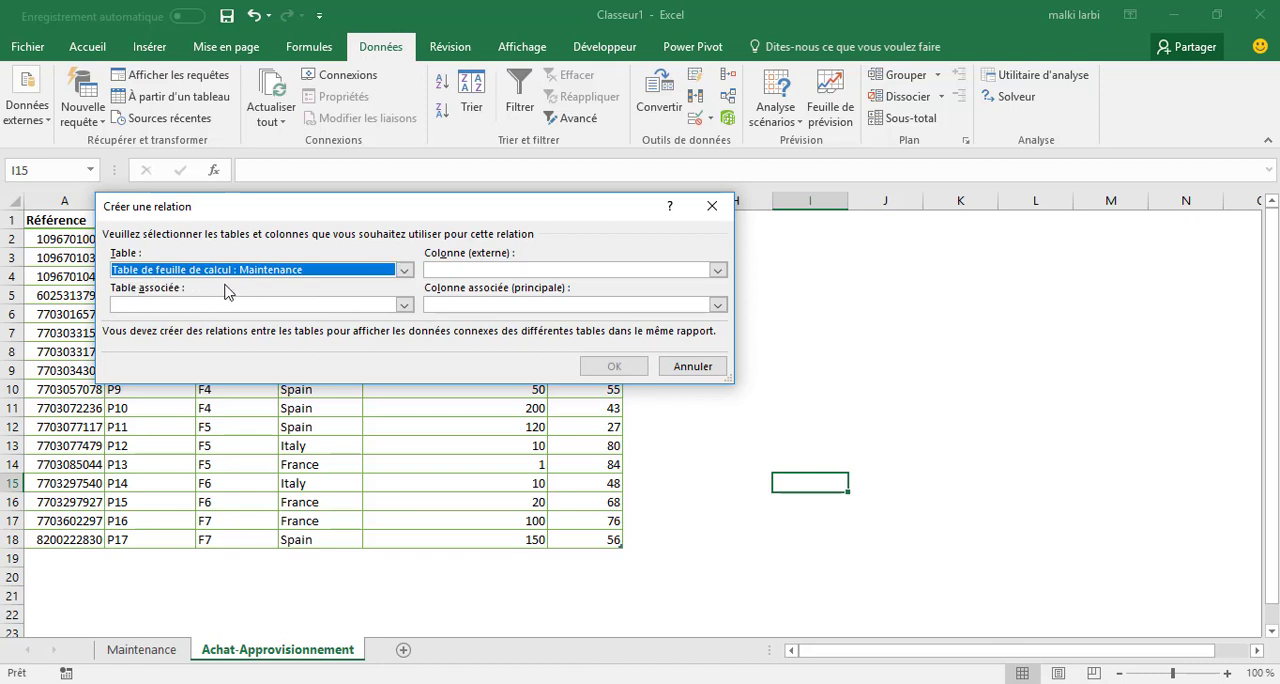
left_click(717, 270)
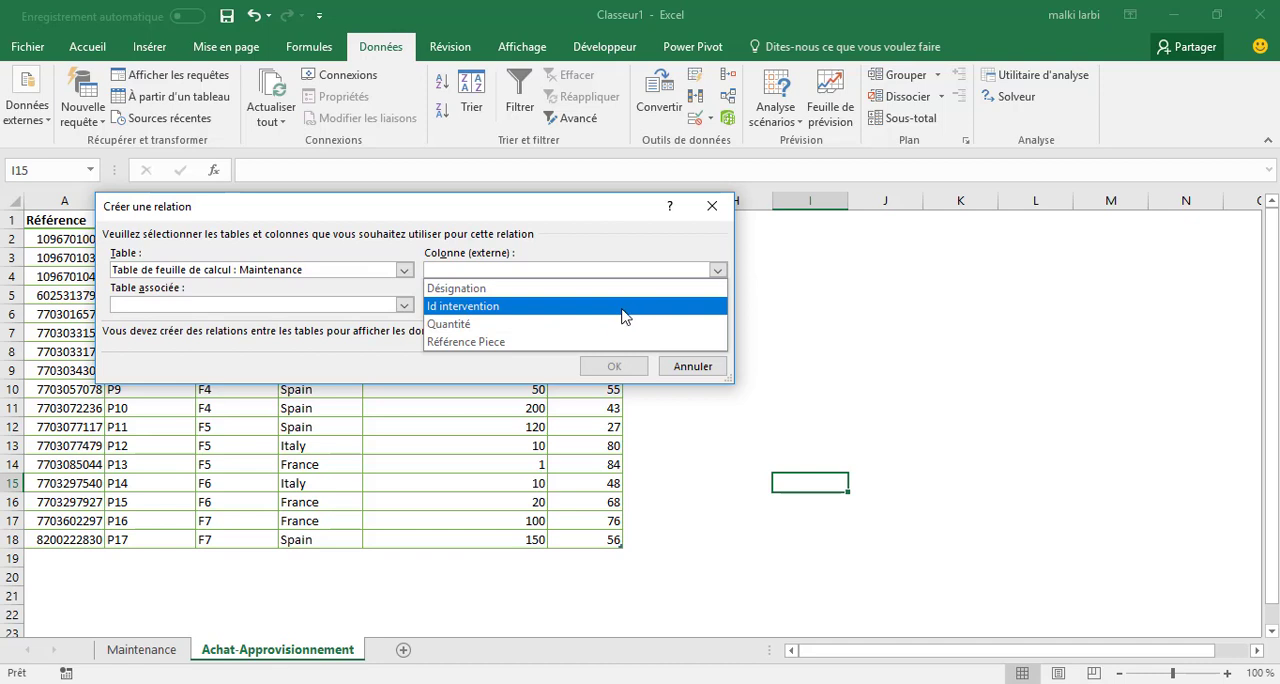
left_click(520, 343)
Set Achat as the related table with Référence as its primary column, and create the relationship.
left_click(402, 305)
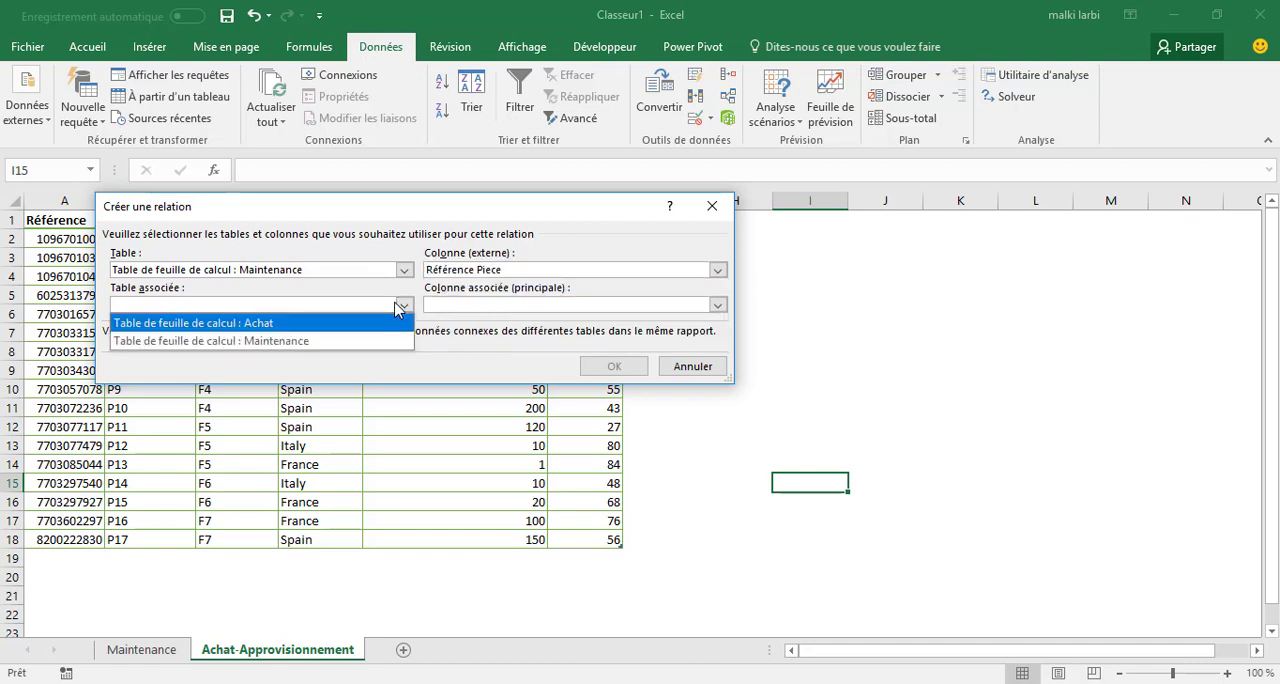
left_click(245, 323)
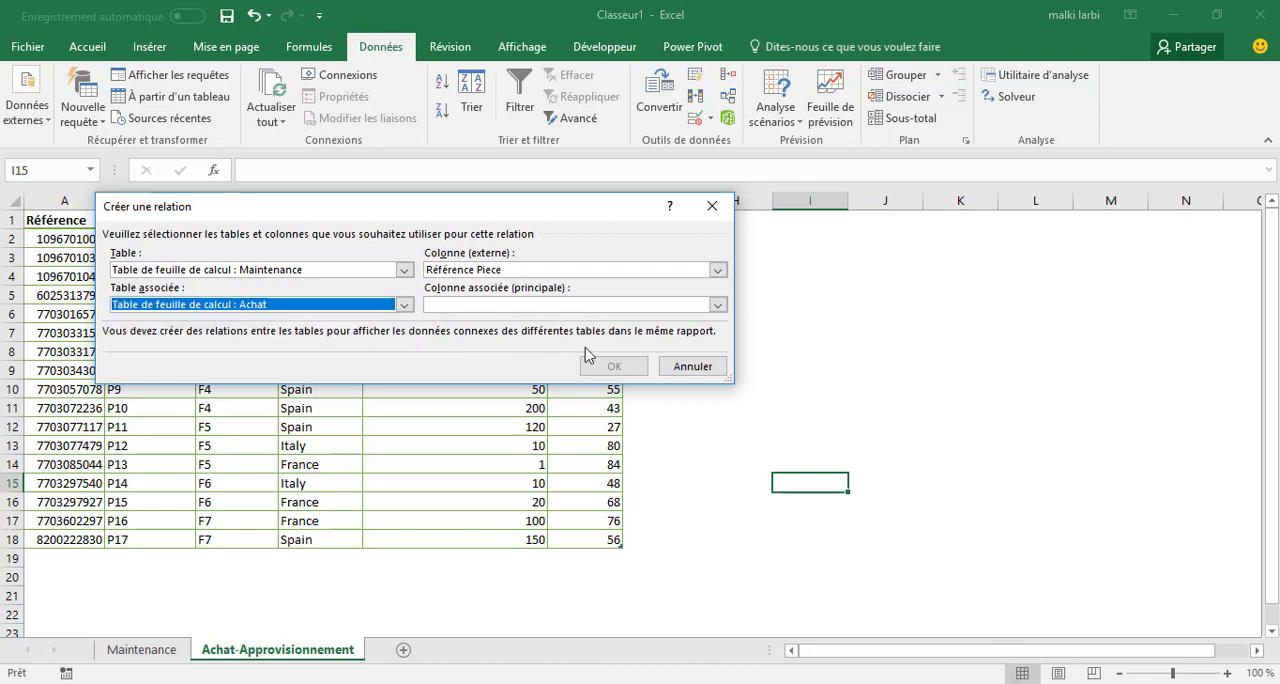
left_click(717, 305)
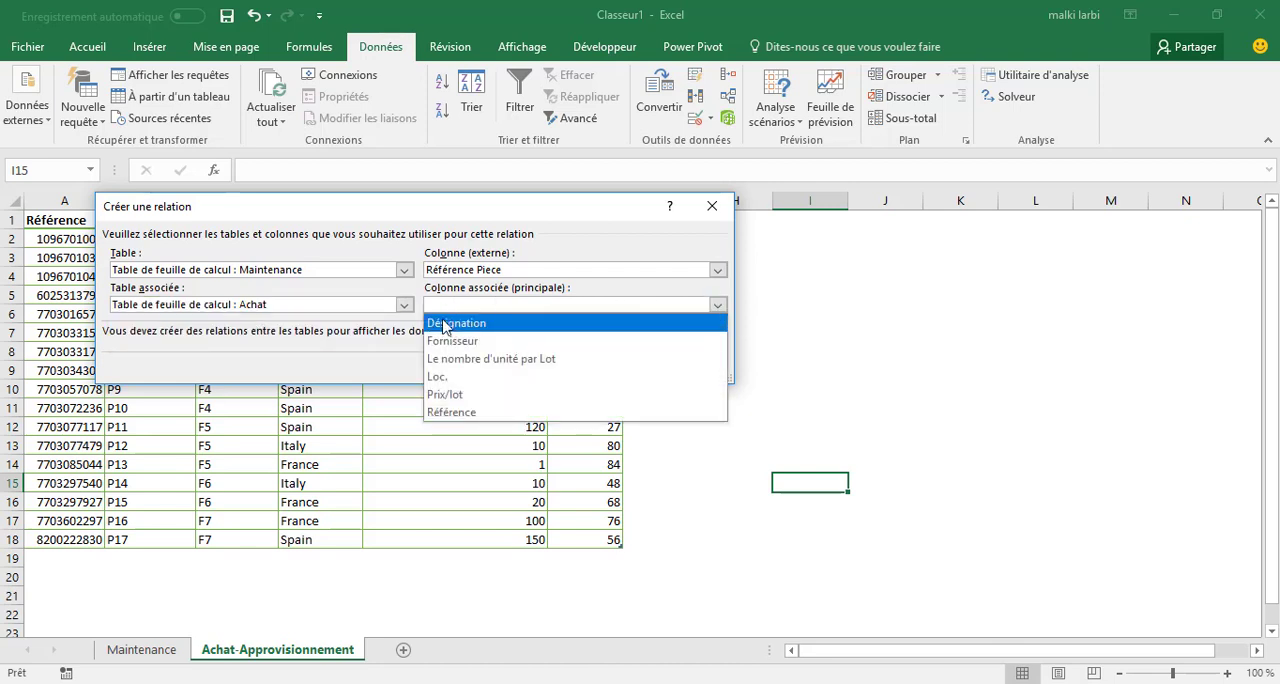
left_click(474, 413)
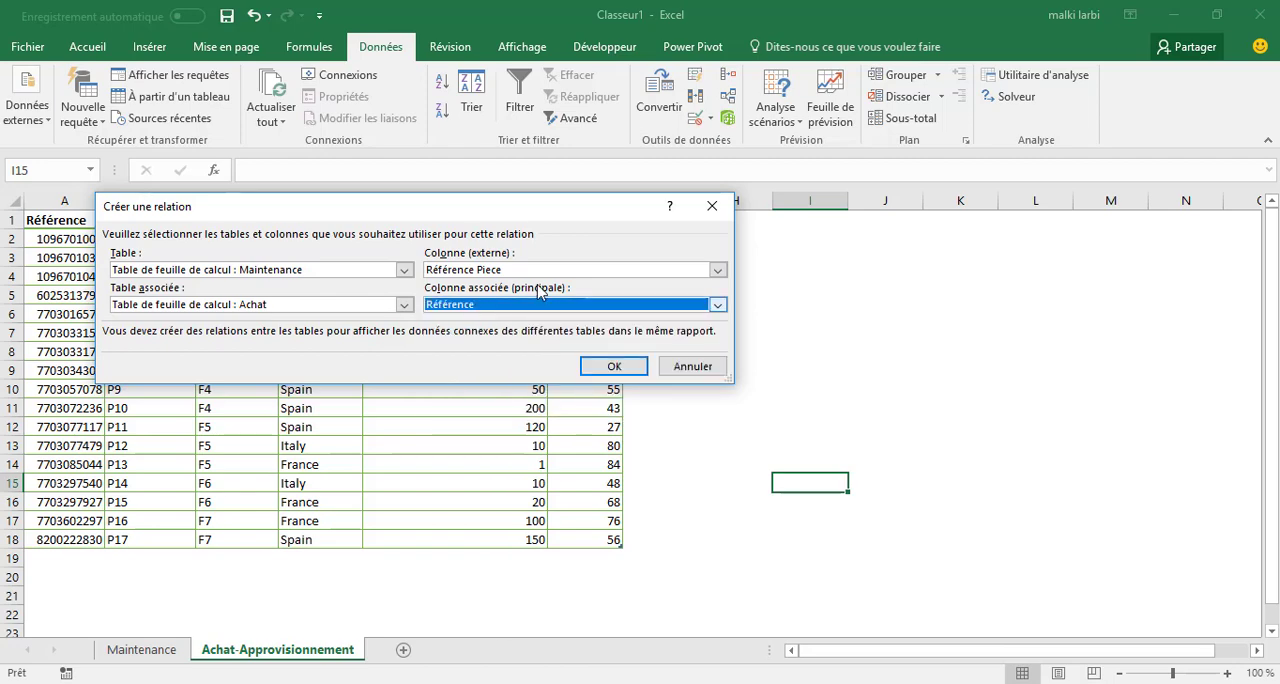
left_click_drag(516, 217, 946, 225)
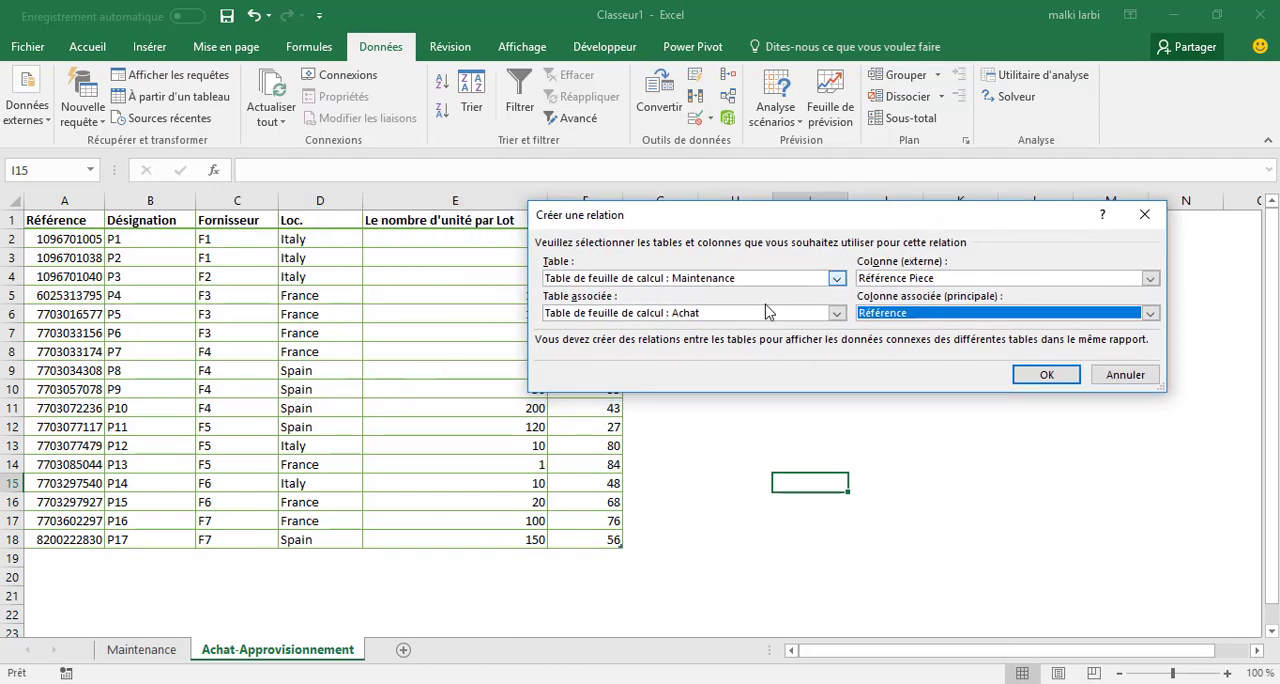
left_click(1038, 378)
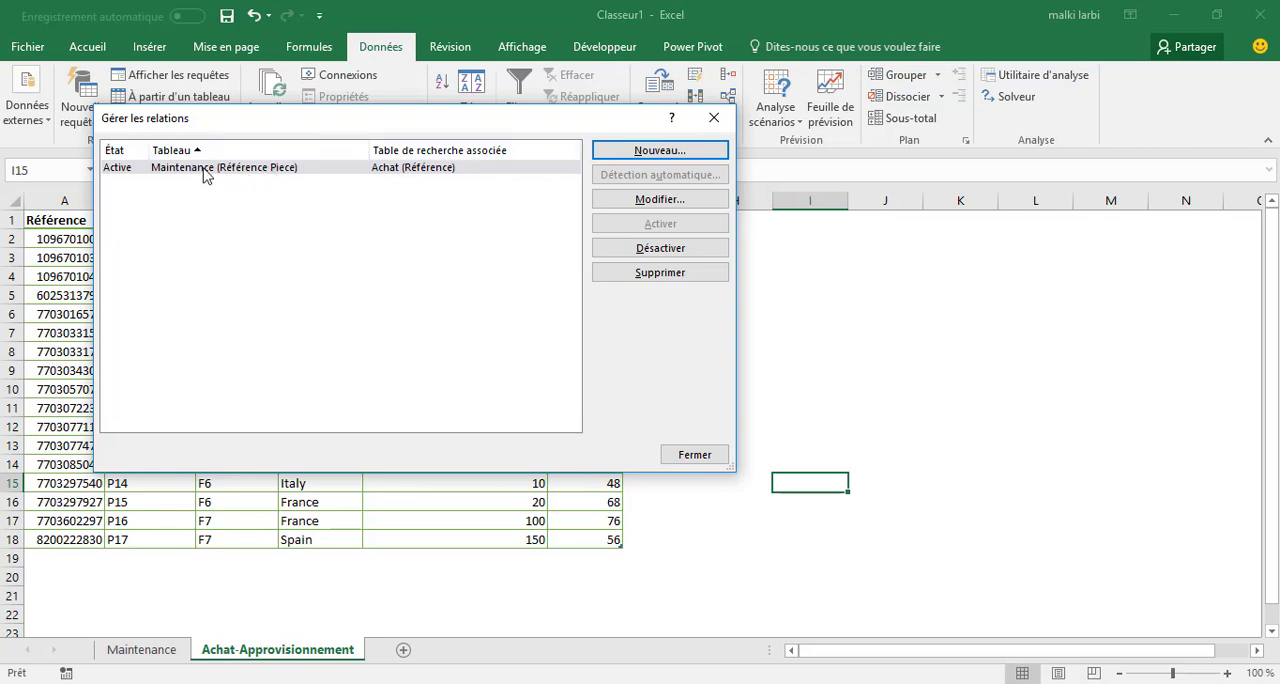
left_click(694, 454)
Open the workbook's data model in the Power Pivot window.
left_click(778, 428)
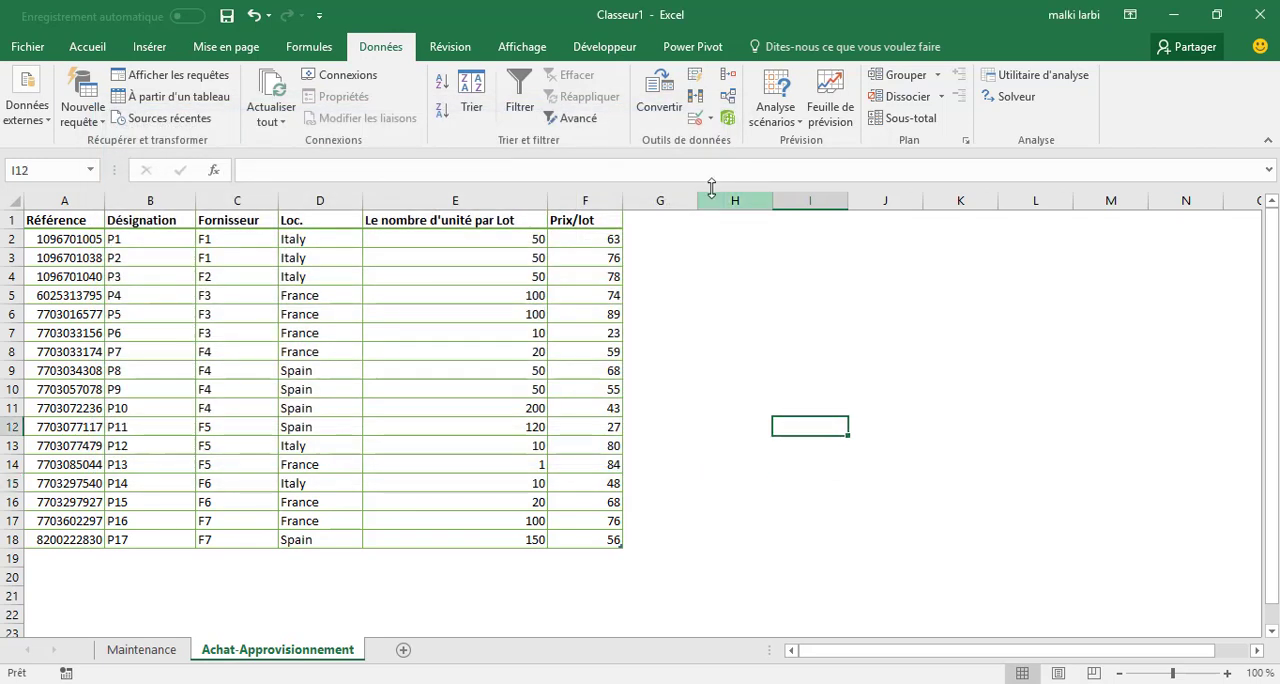
left_click(729, 119)
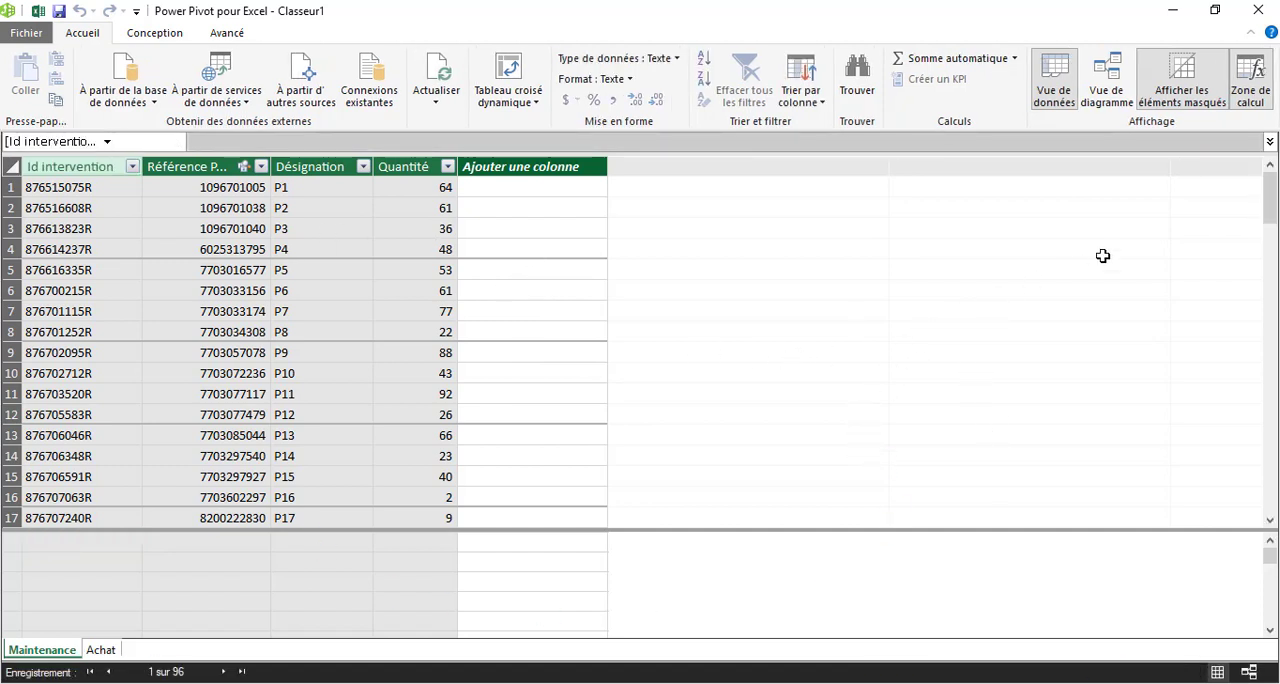
Examine the relationship between Maintenance and Achat in the diagram view, and inspect the Achat table's columns in the data view.
left_click(1116, 92)
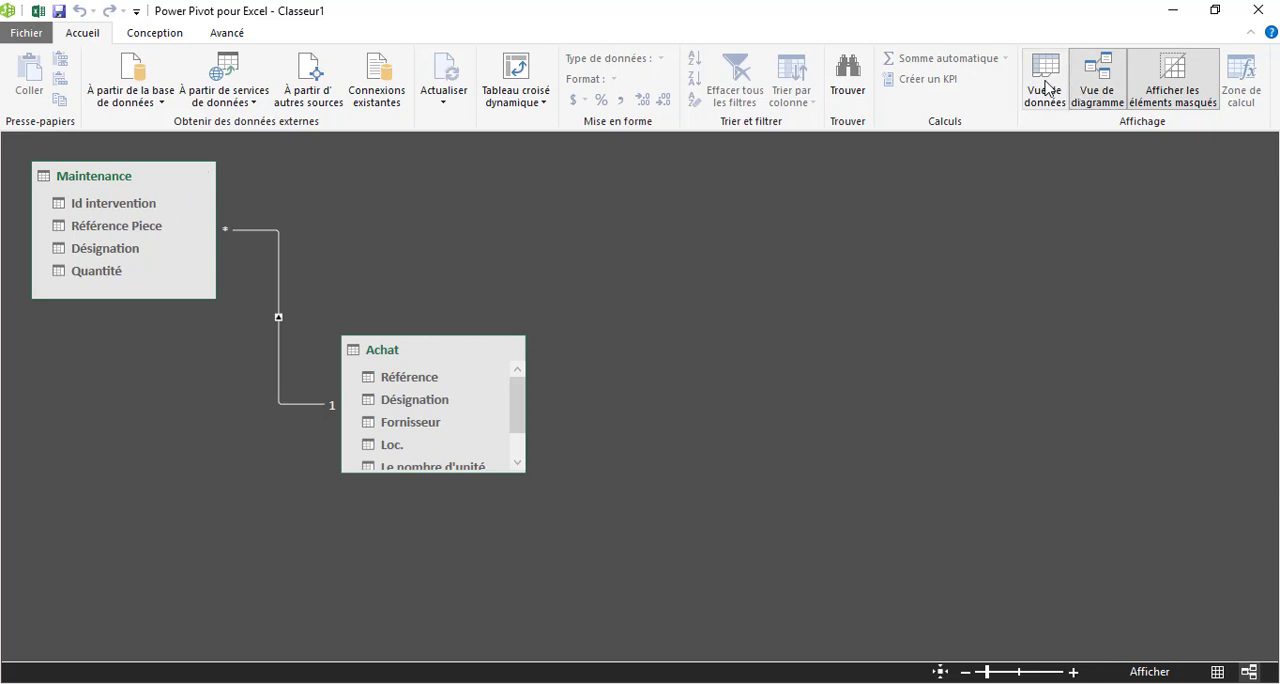
left_click(1046, 88)
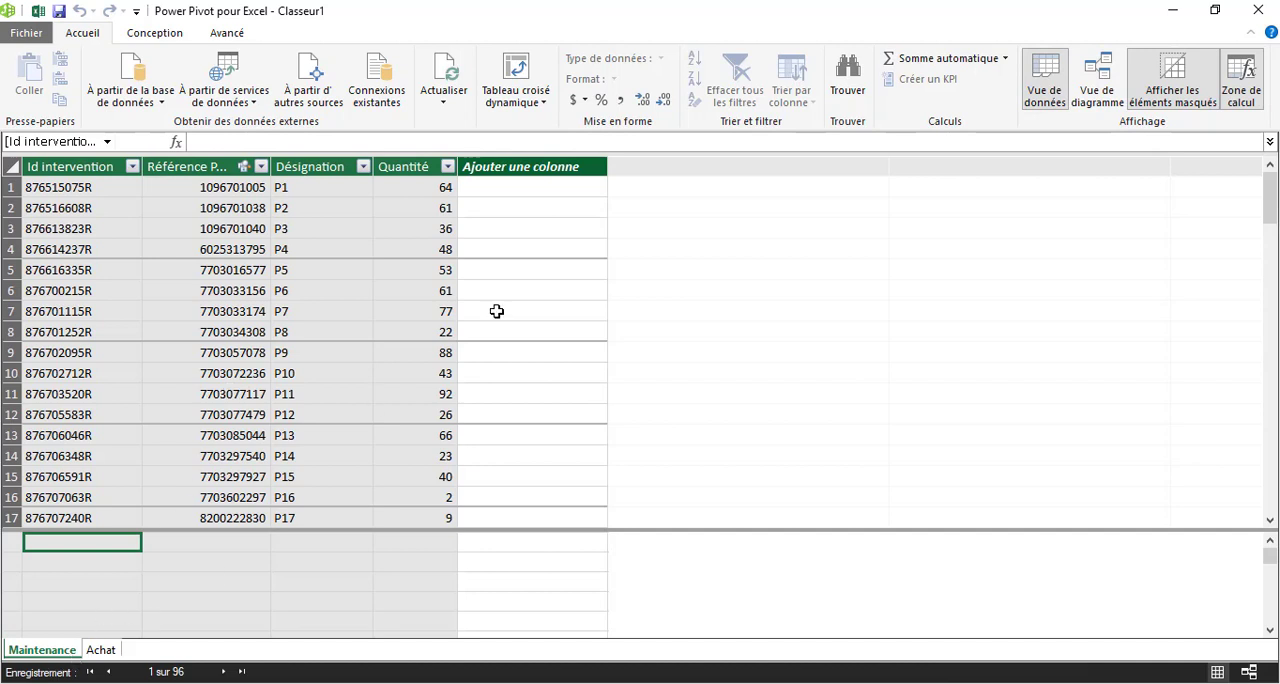
left_click(100, 650)
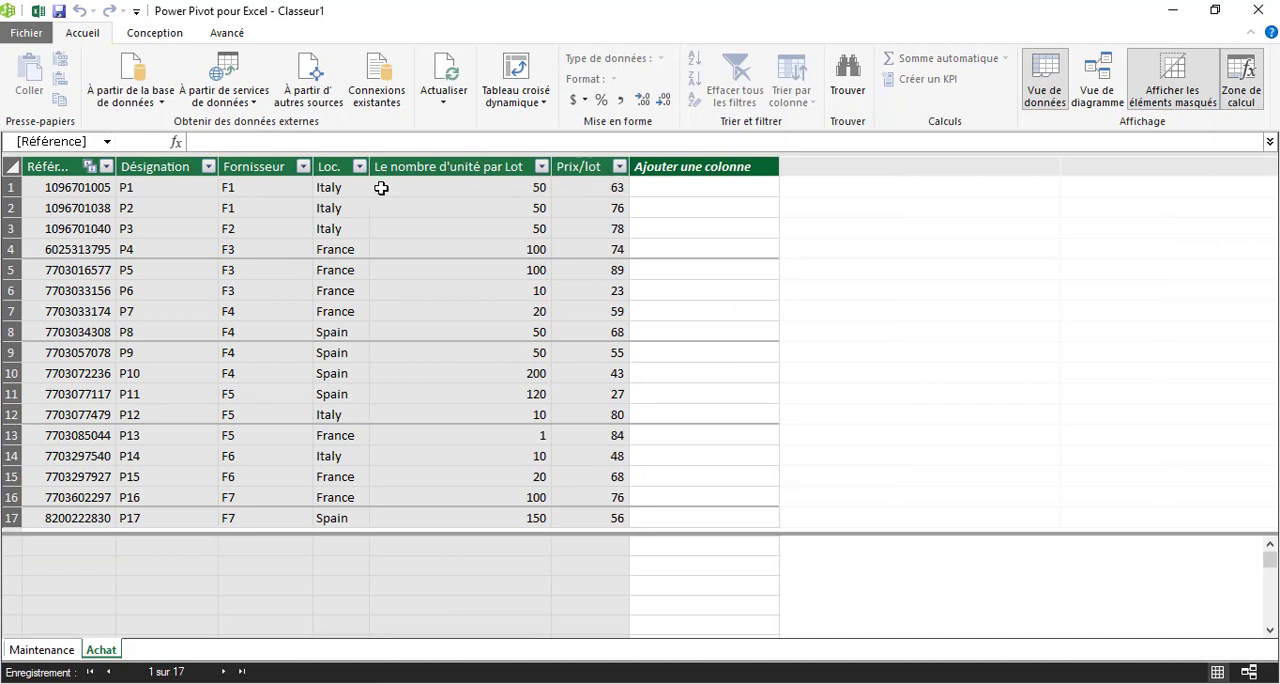
Add a calculated column to the Maintenance table with the formula =RELATED(Achat[Le nombre d'unité par Lot]).
left_click(42, 650)
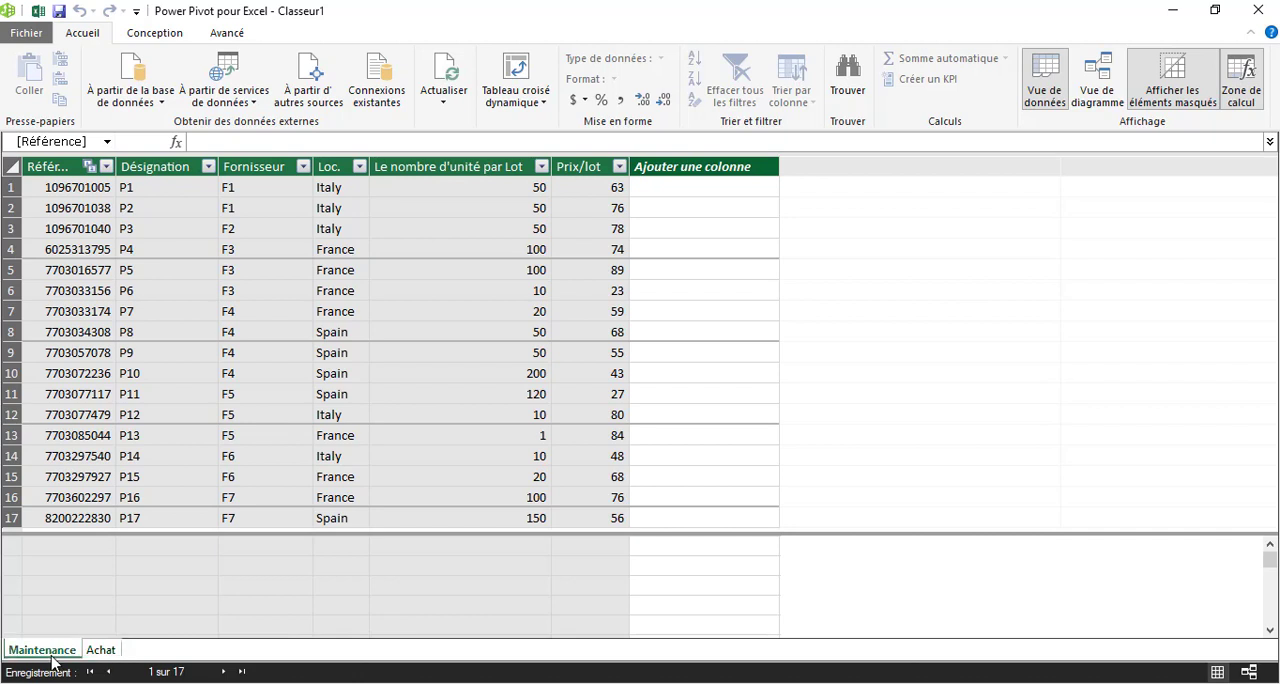
left_click(504, 166)
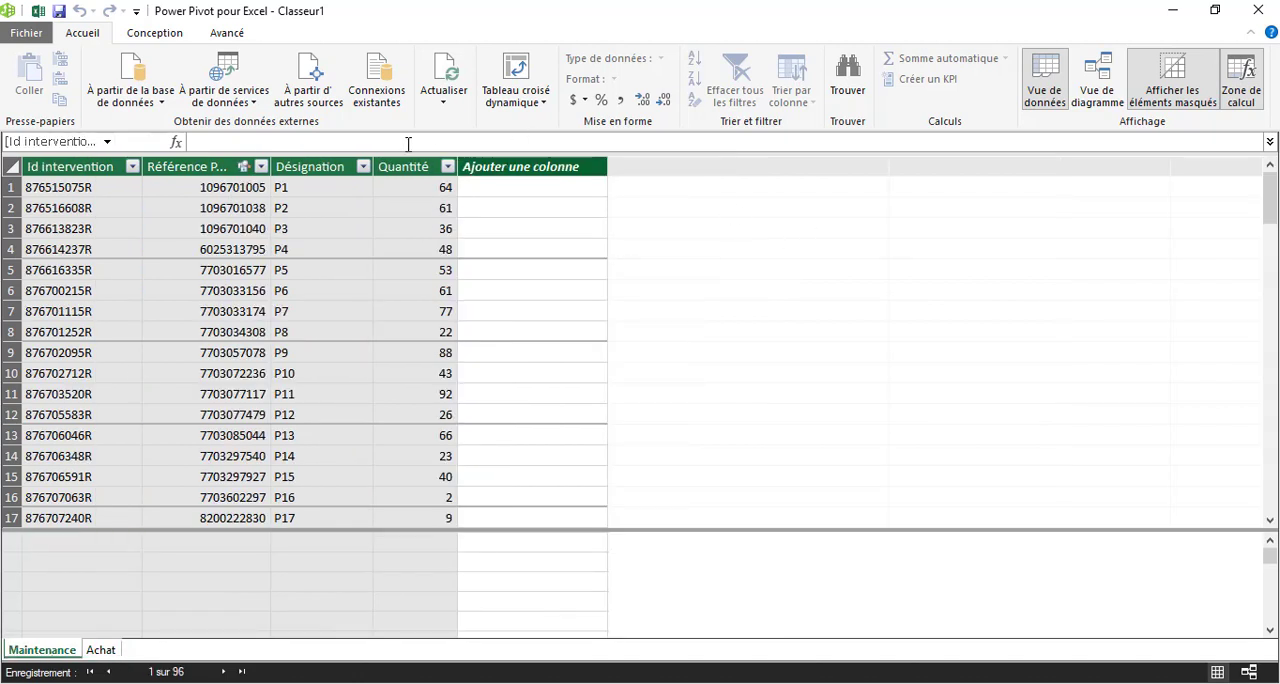
left_click(265, 141)
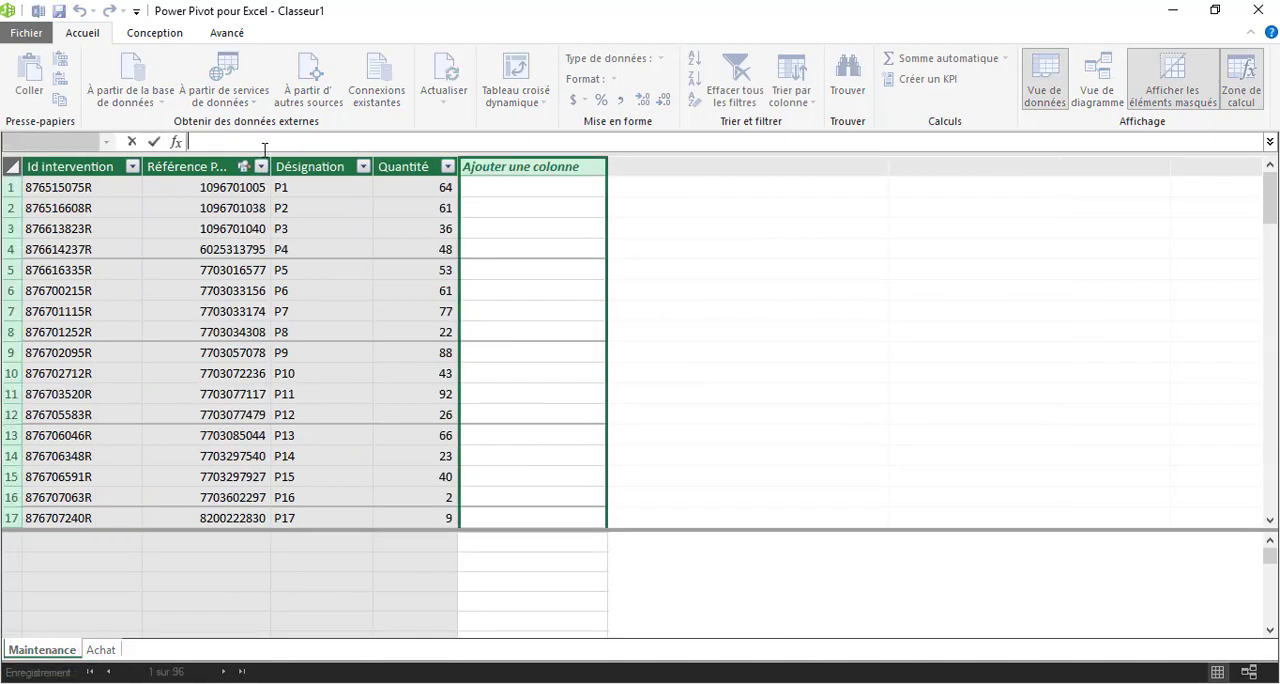
type("=re")
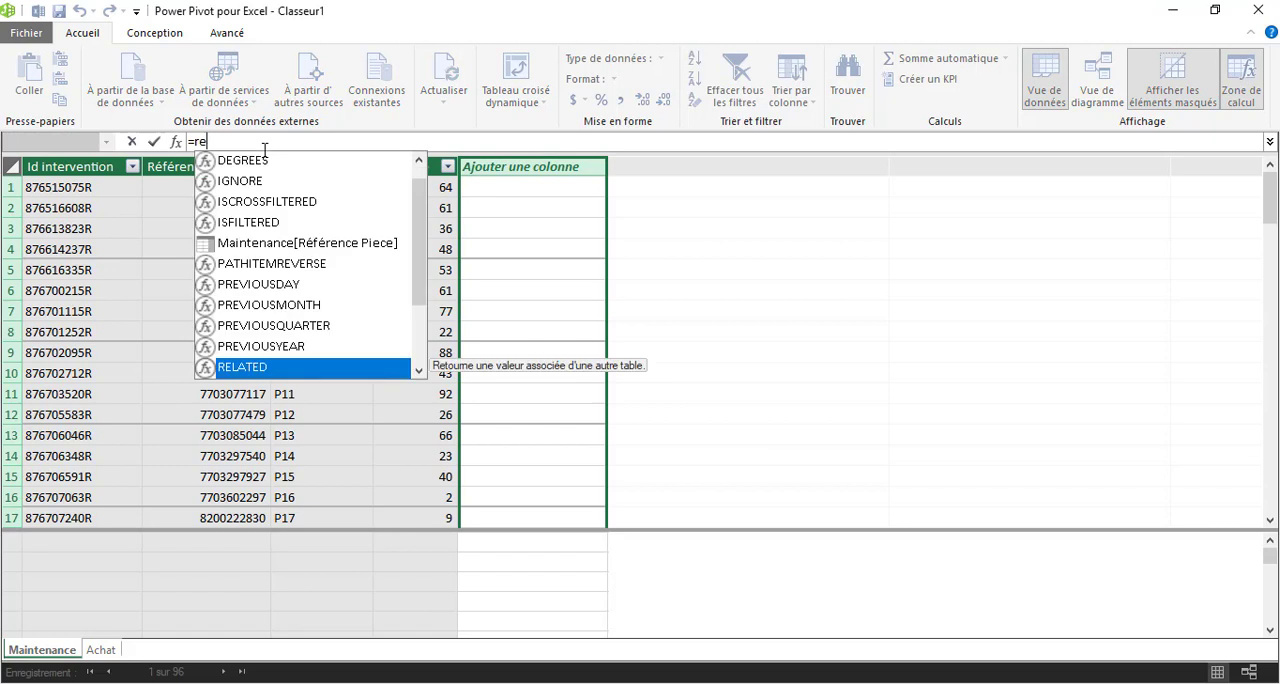
double_click(281, 362)
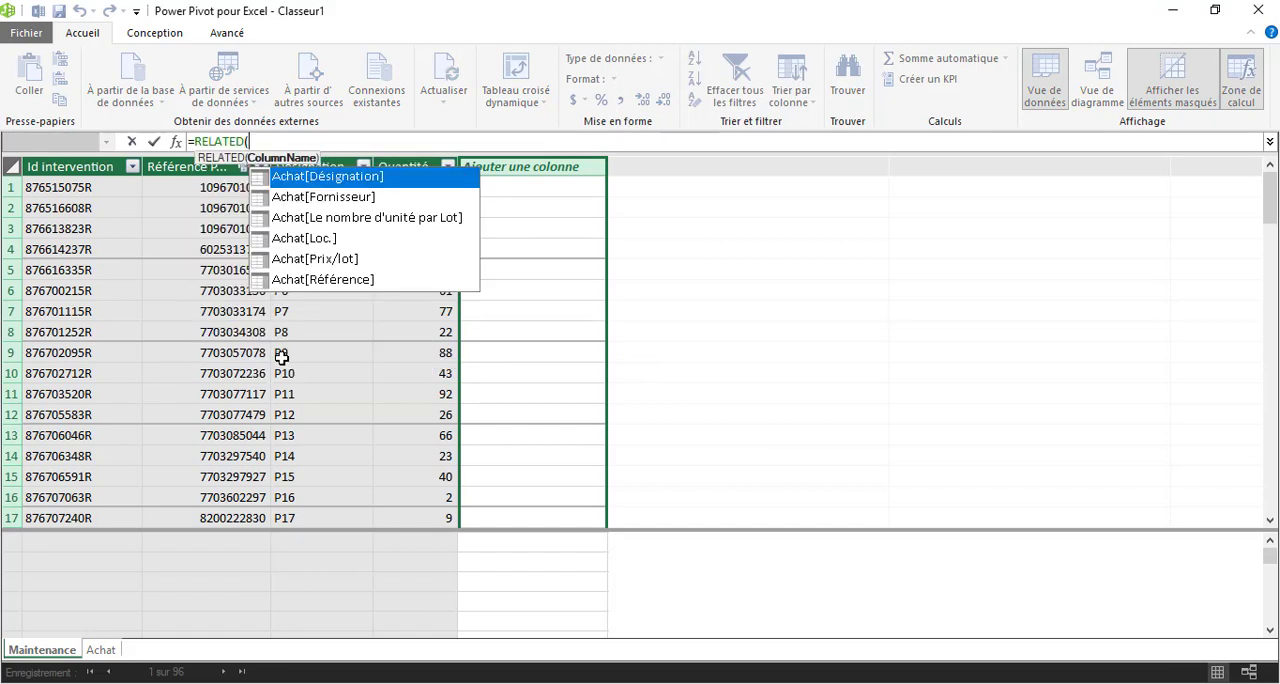
double_click(362, 218)
type(")")
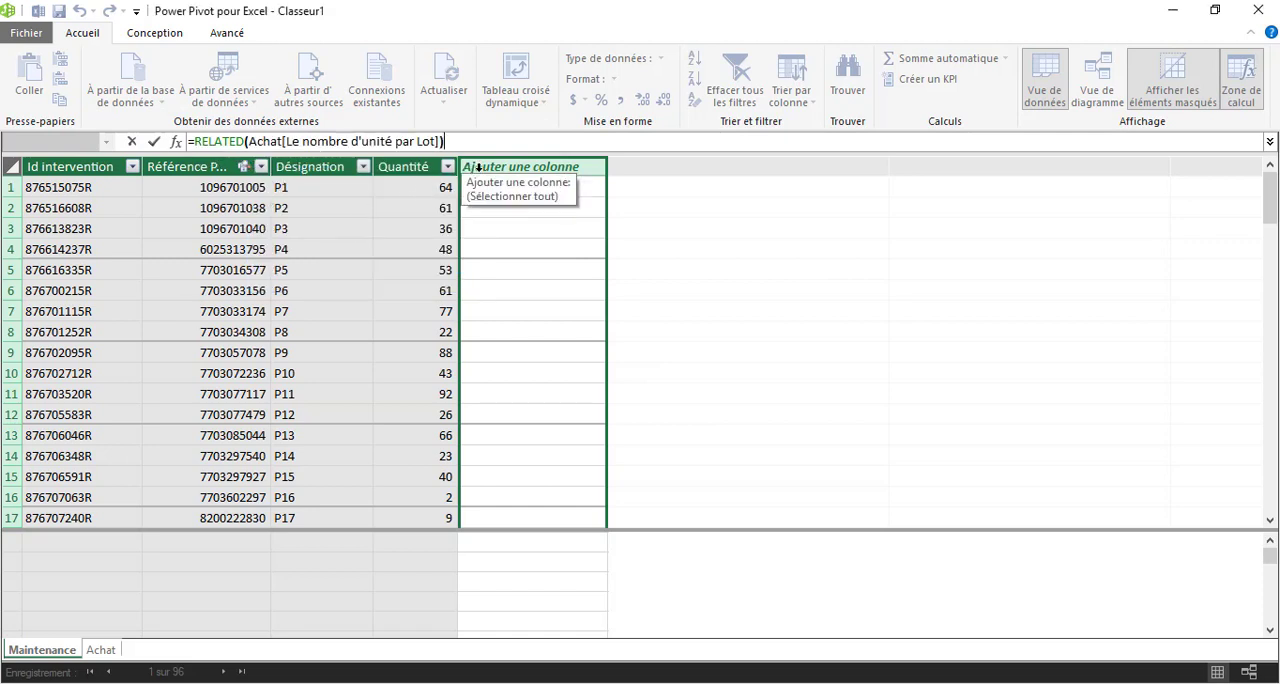
key("Return")
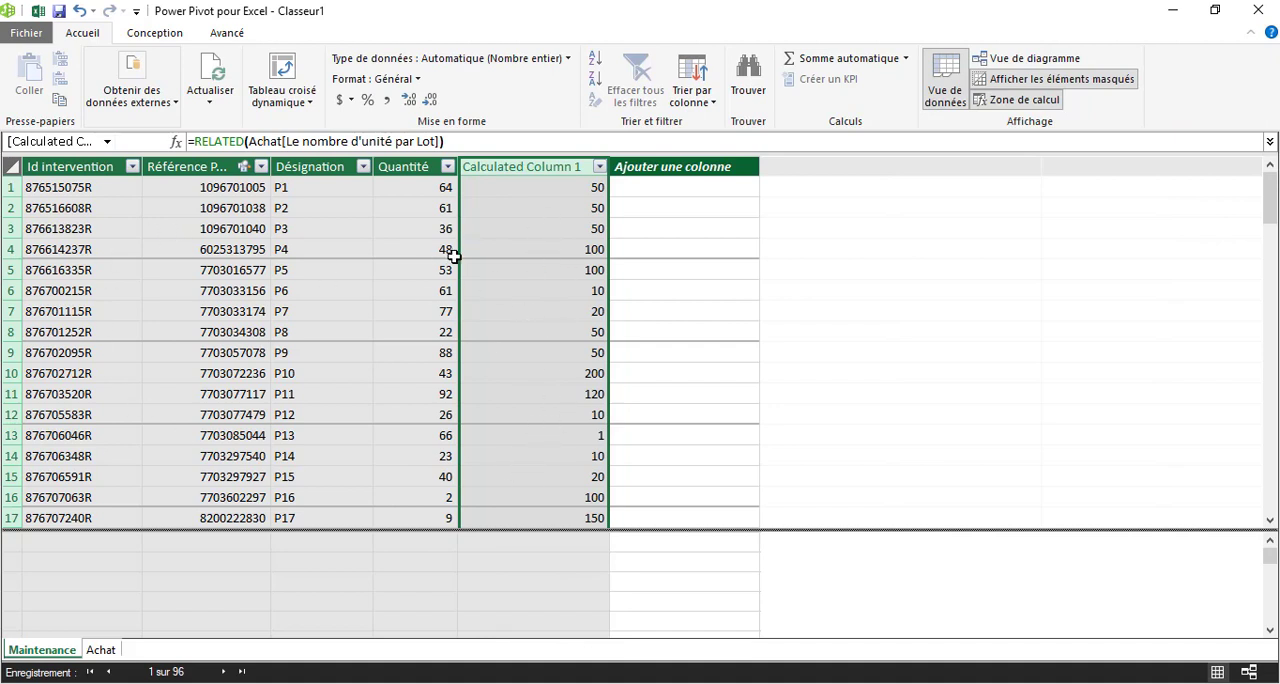
Rename the new calculated column in the Maintenance table as Nombre de piece par lot.
double_click(545, 167)
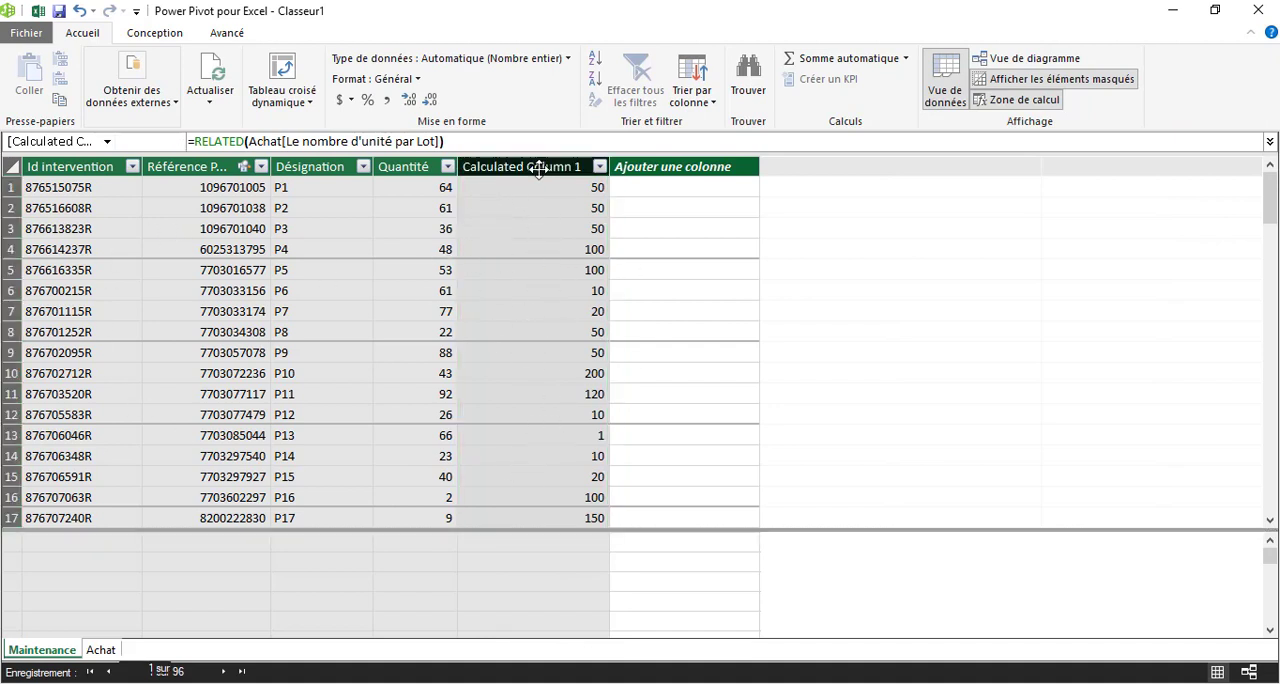
type("Nombre de piece par lot")
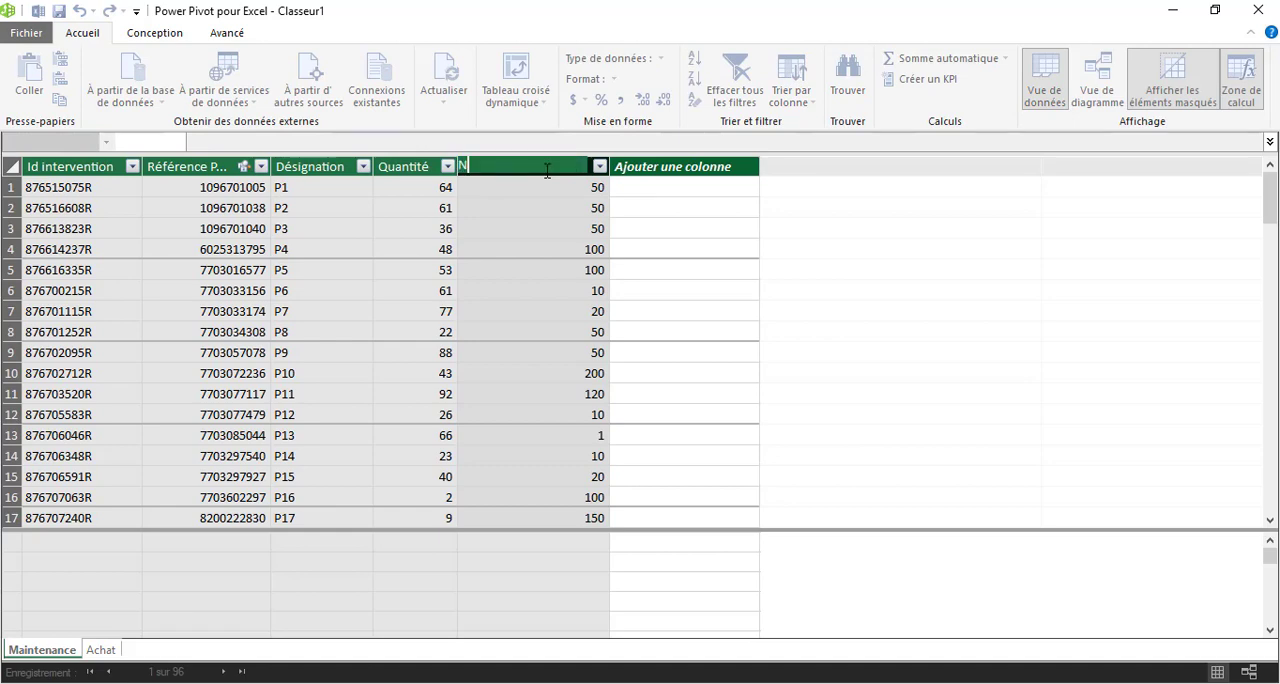
key("Return")
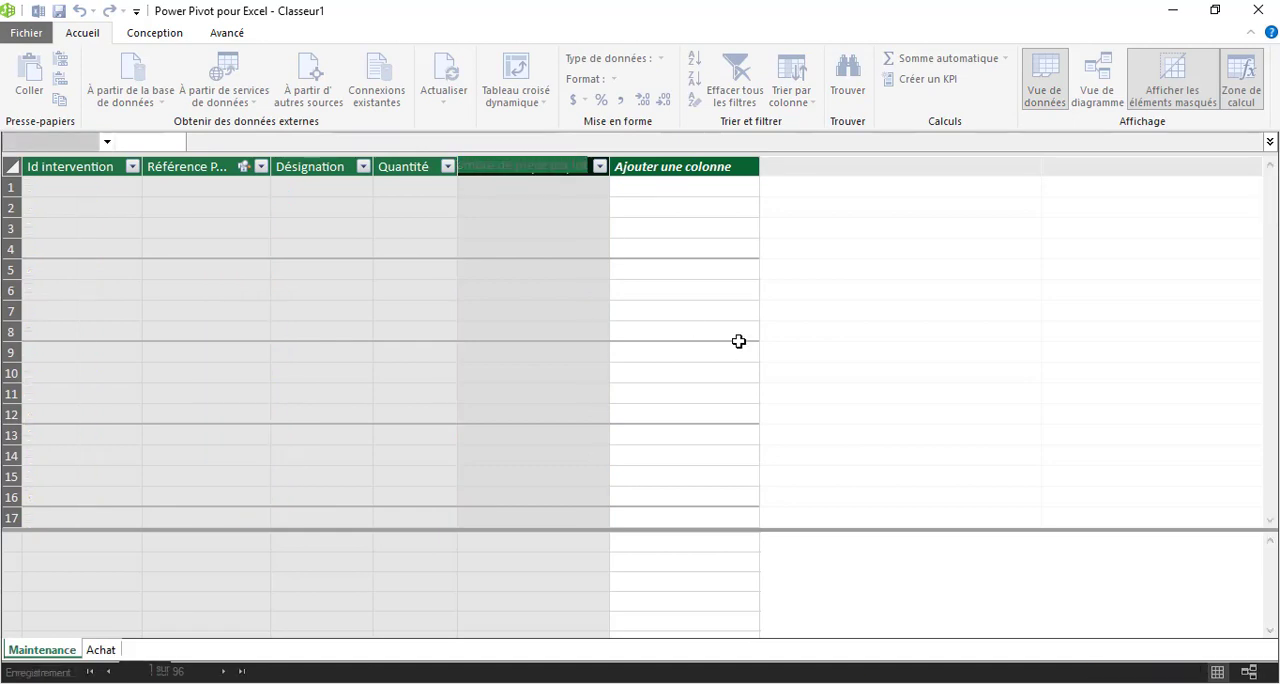
Add another calculated column to the Maintenance table with the formula =RELATED(Achat[Prix/lot]).
left_click(689, 167)
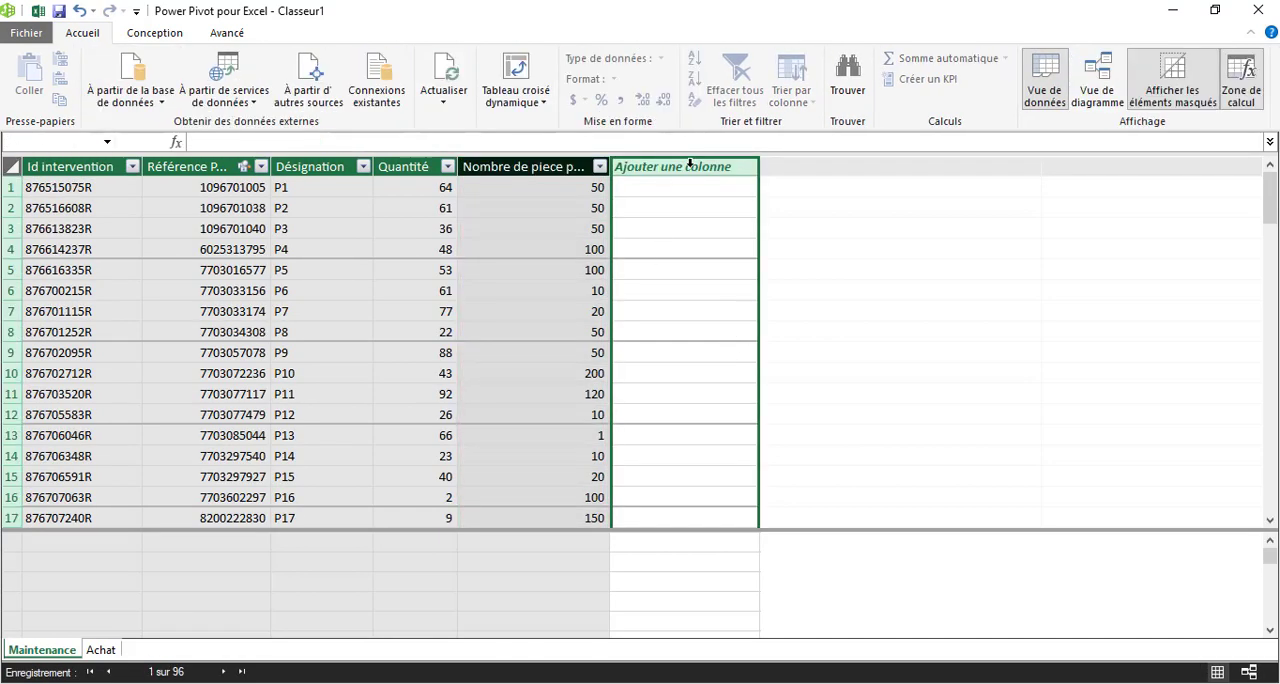
left_click(370, 147)
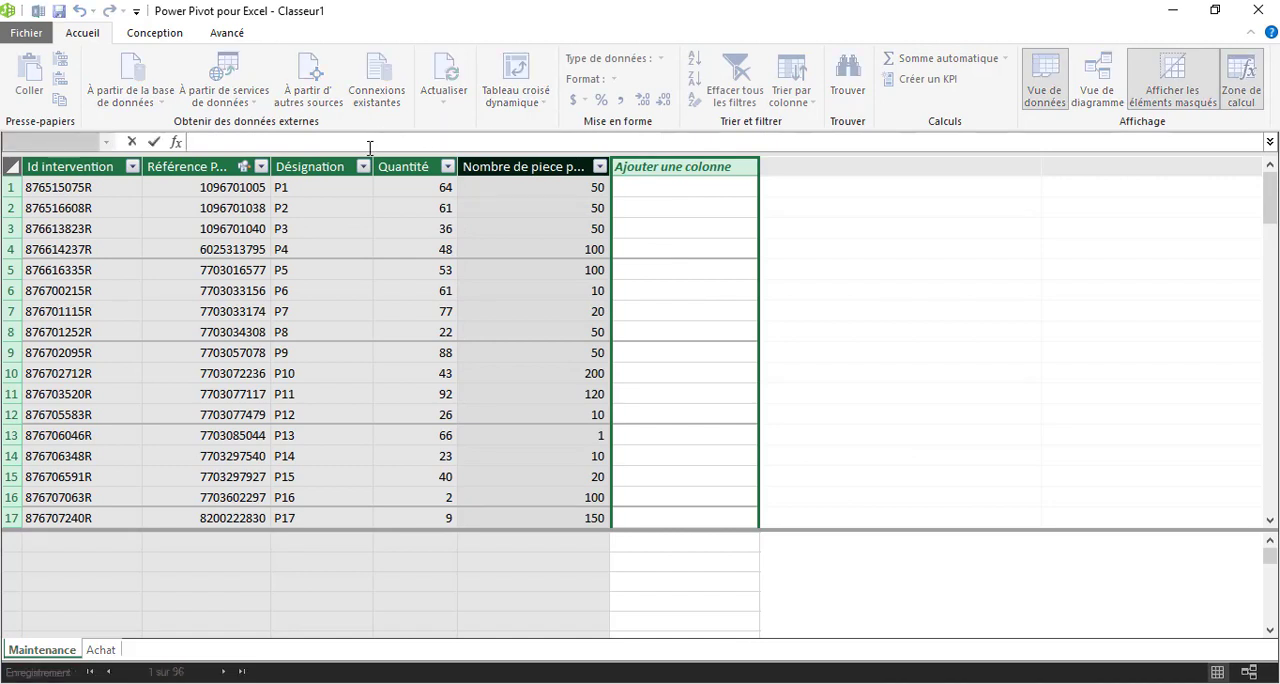
type("=rela")
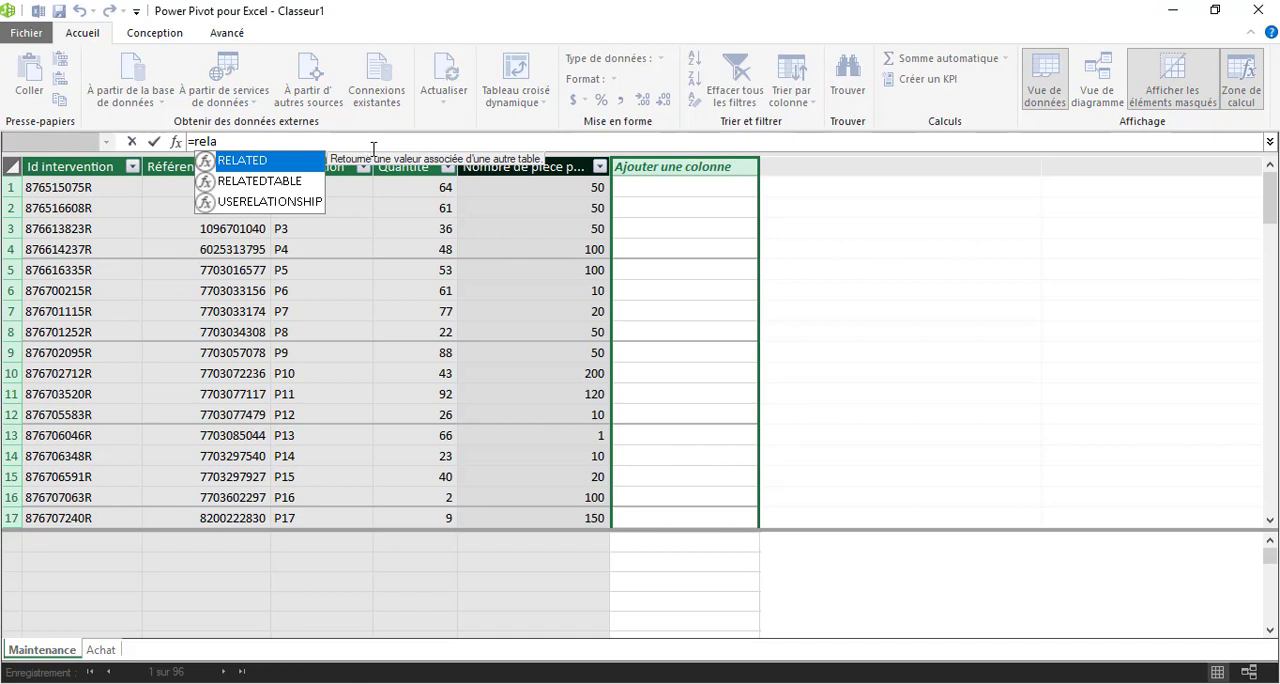
key("Tab")
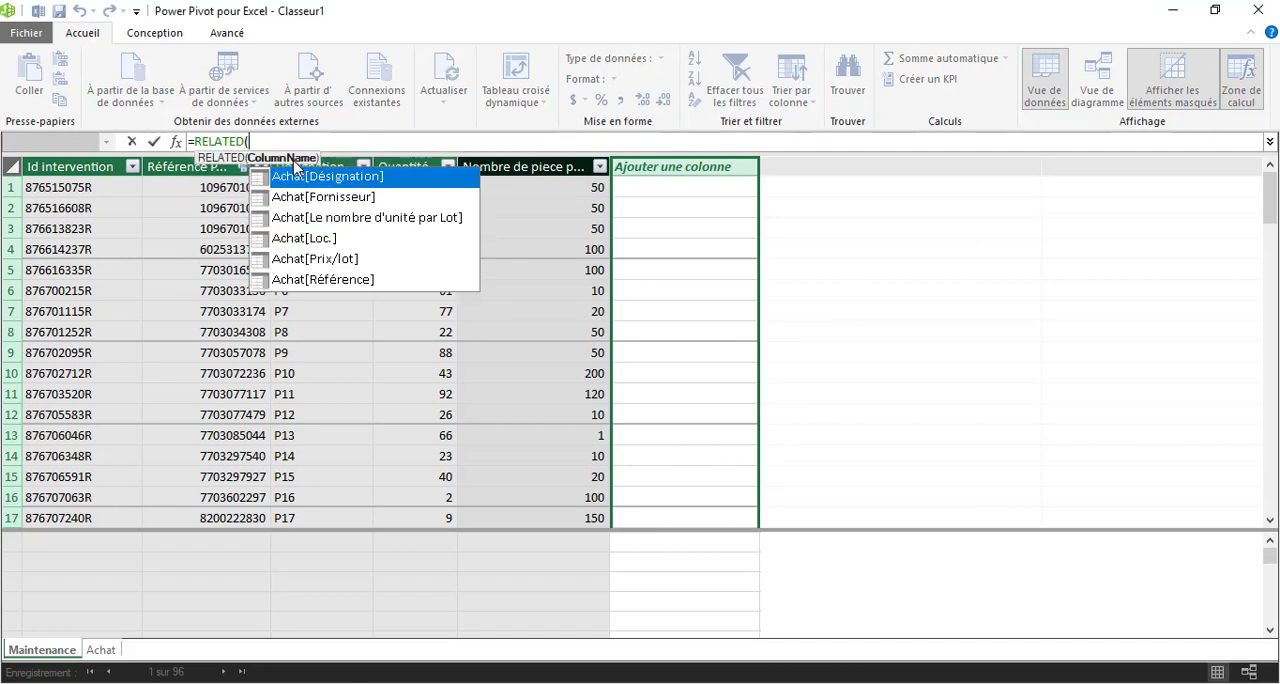
double_click(338, 259)
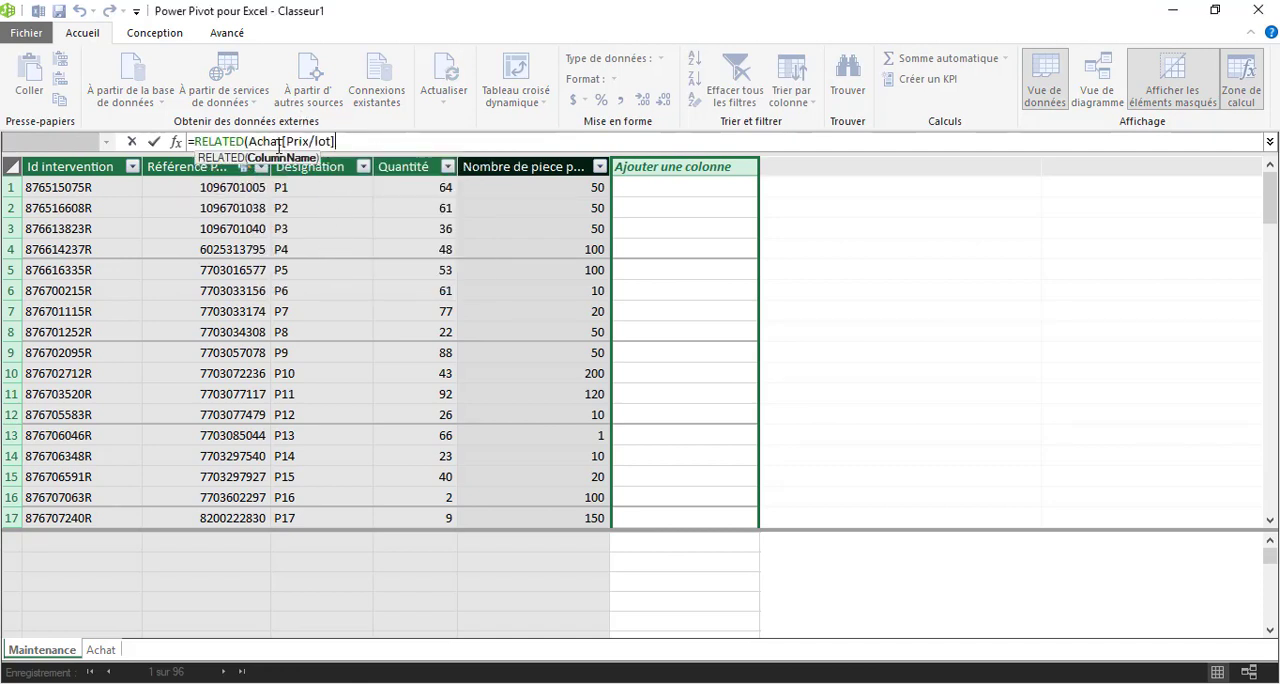
type(")")
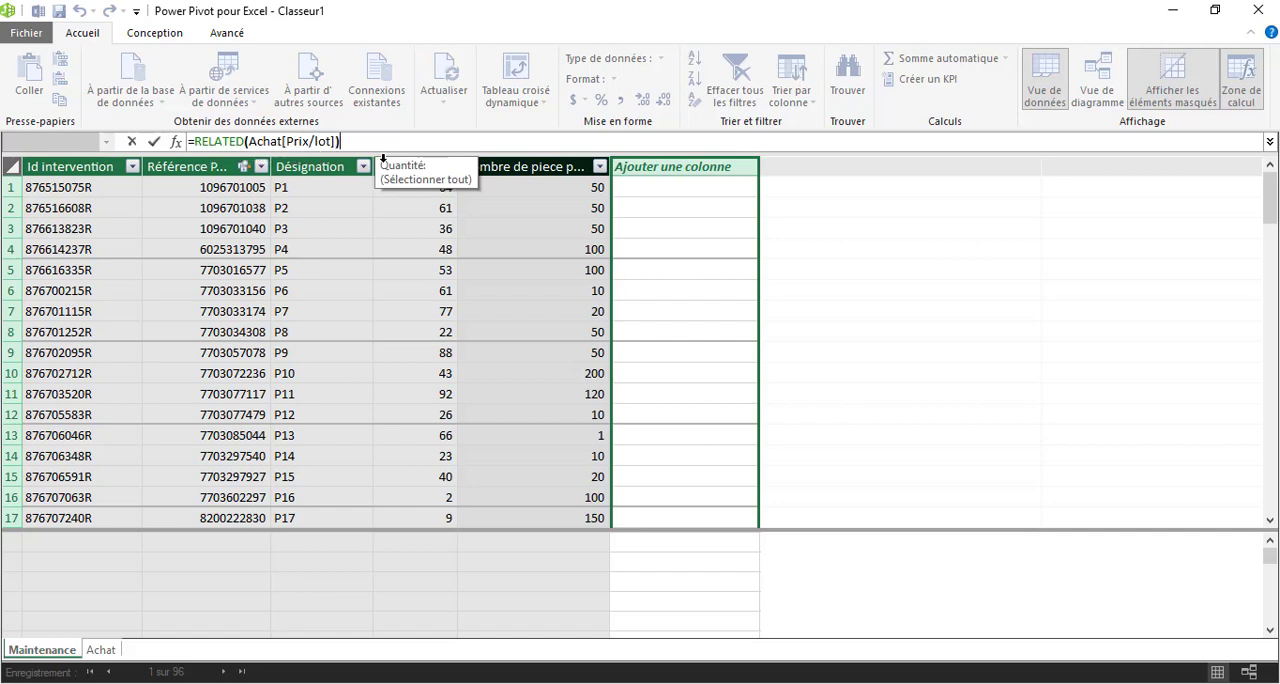
key("Return")
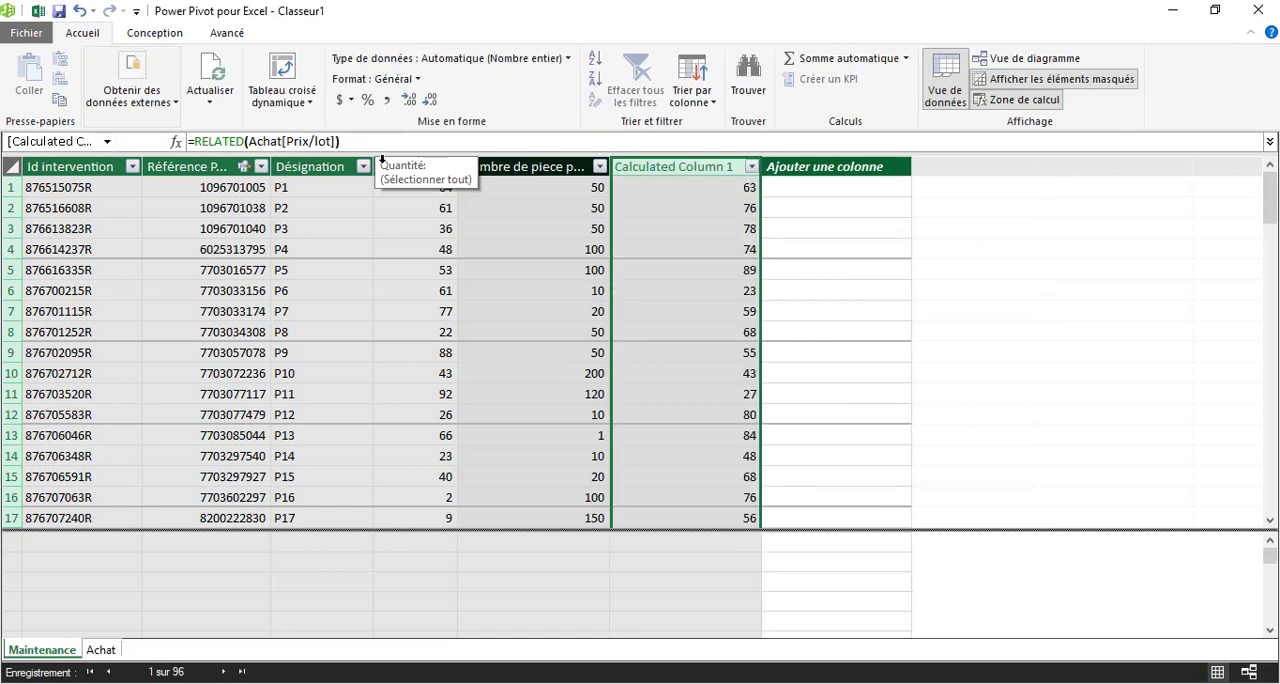
Rename the calculated column holding the related lot price as Prix par lot.
double_click(683, 170)
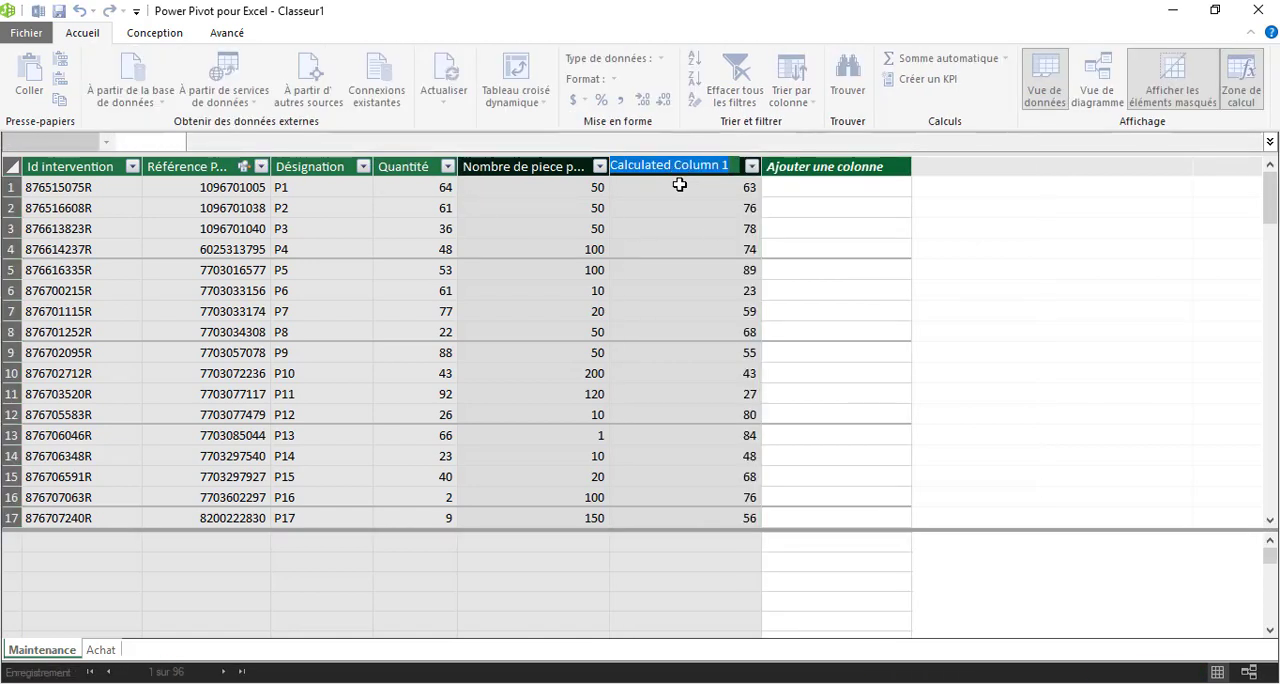
type("Prix par lot")
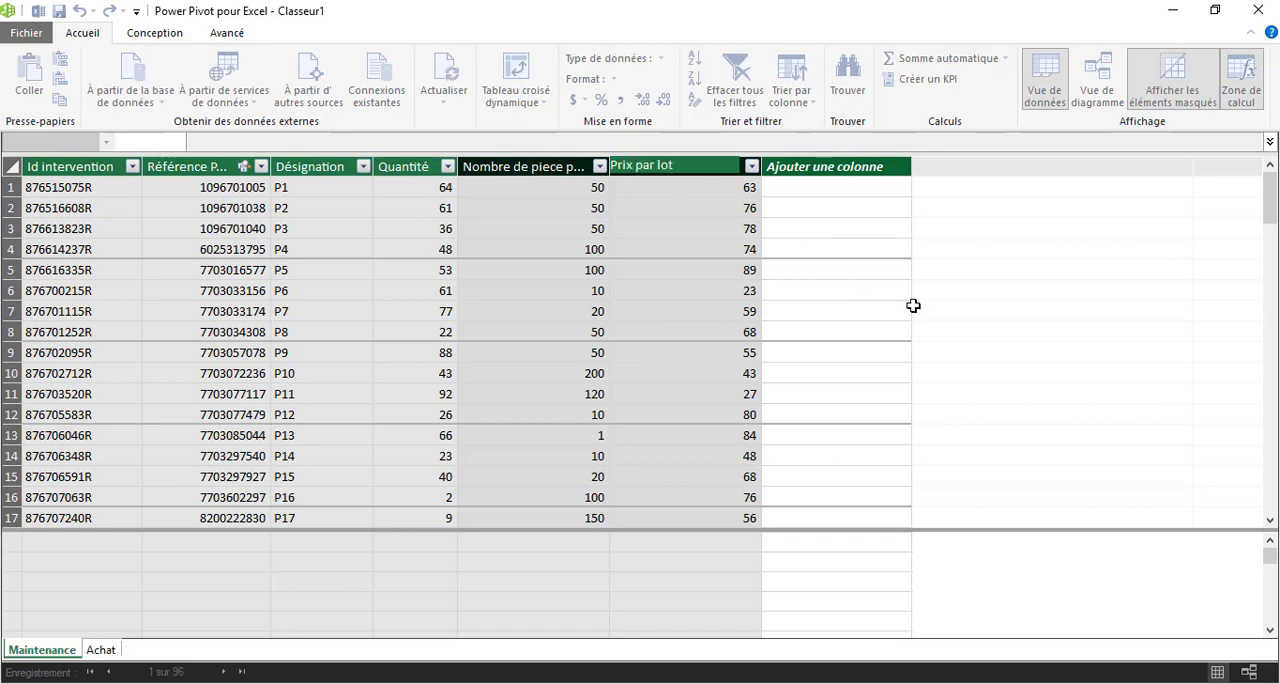
key("Return")
Add a new column named Cout de consomable to the Maintenance table.
left_click(815, 167)
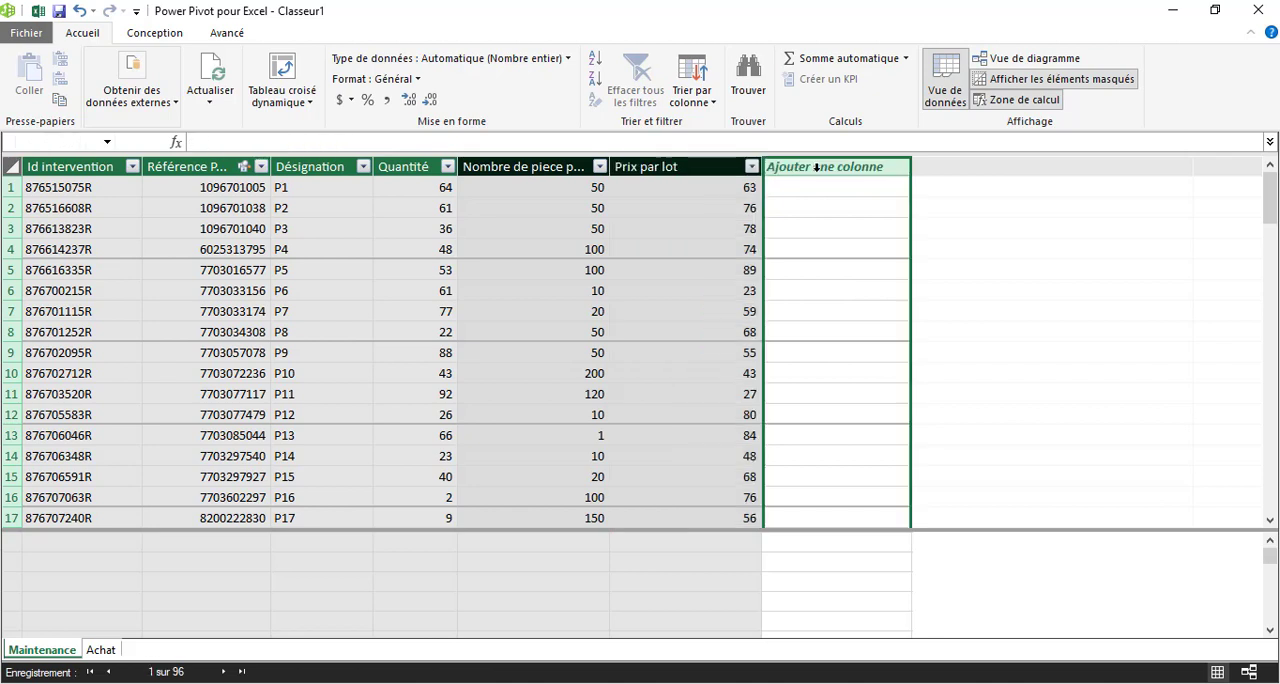
double_click(807, 163)
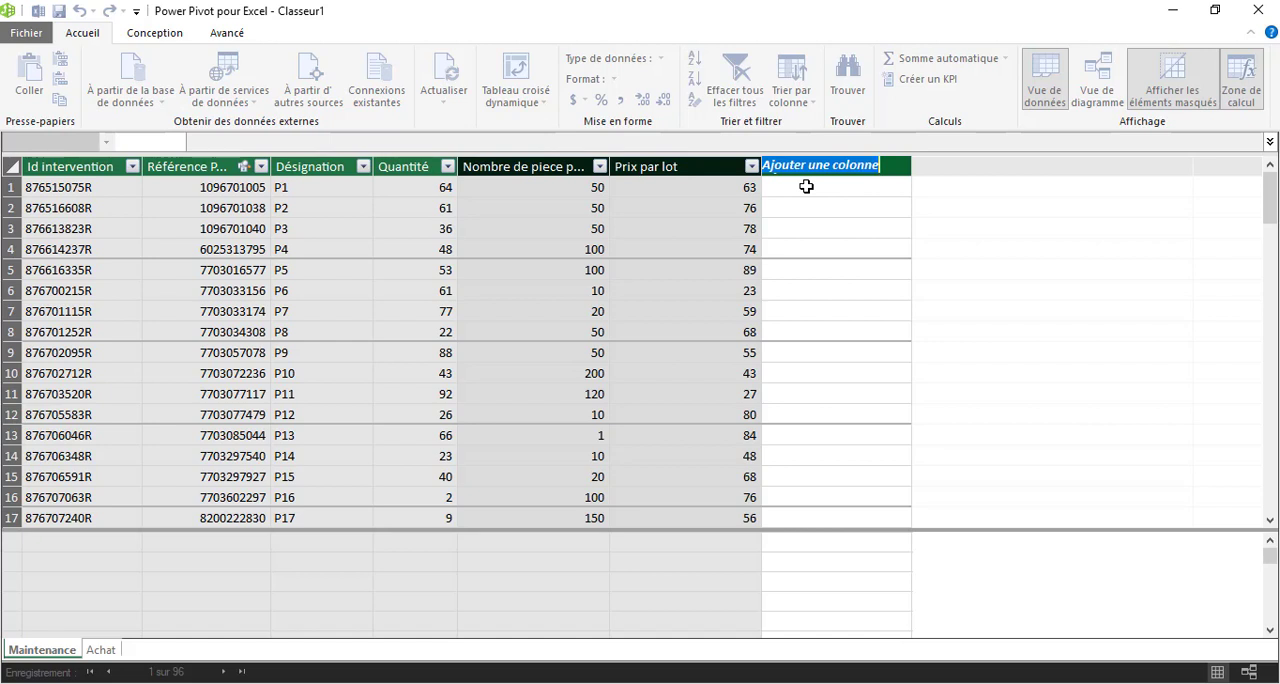
type("C")
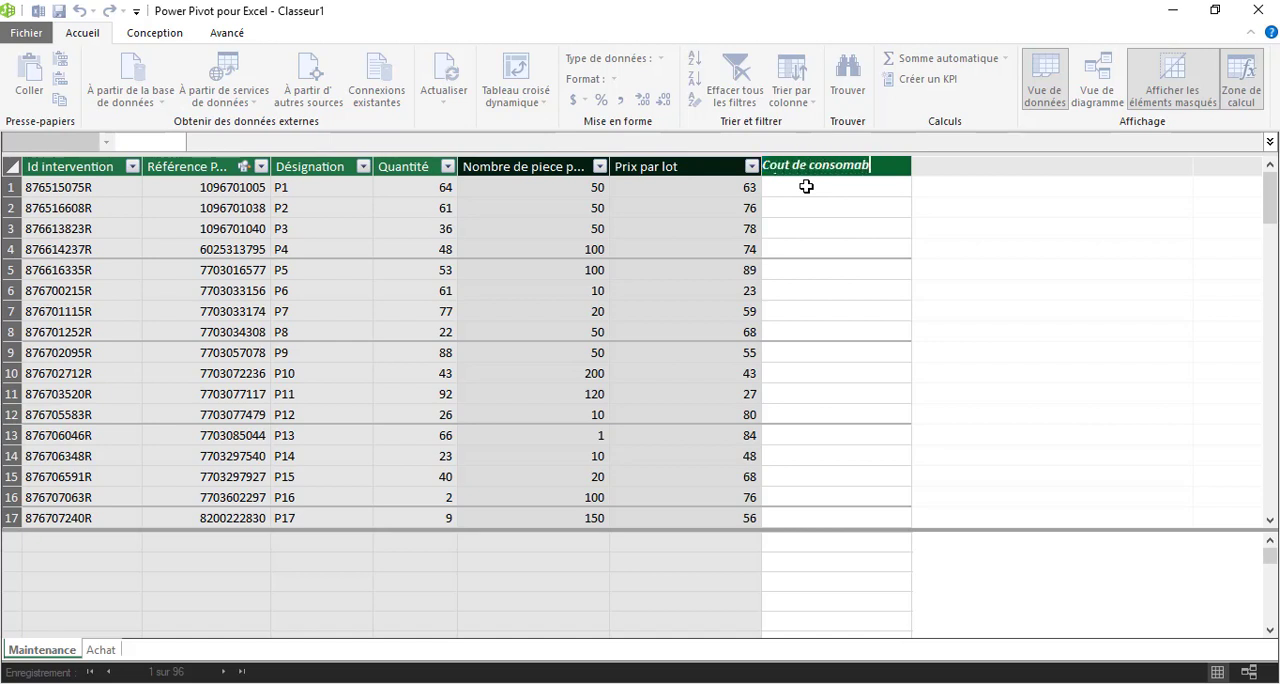
key("Return")
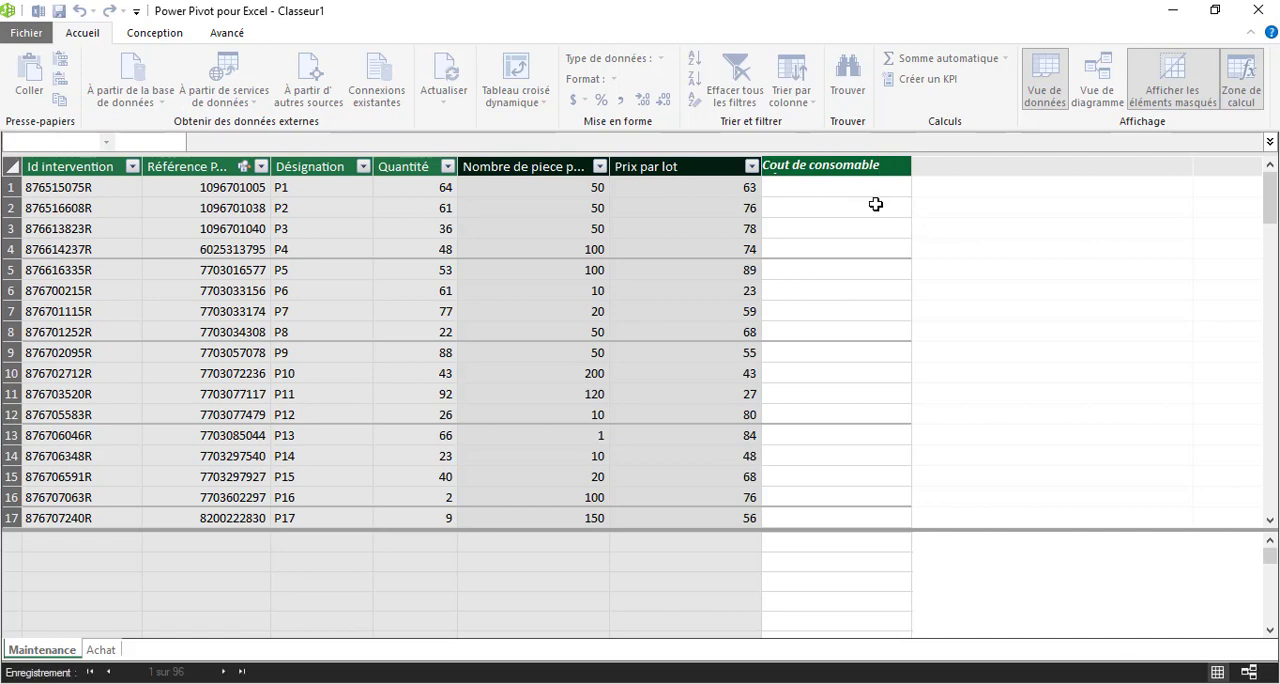
left_click(852, 185)
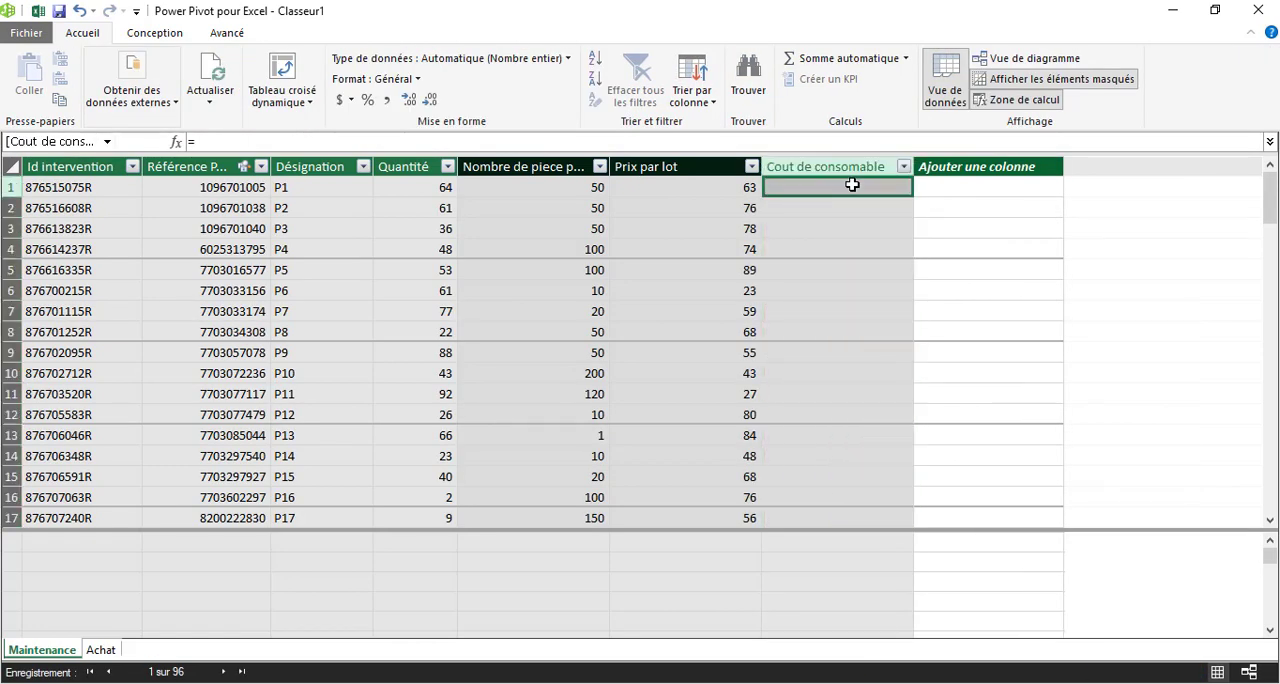
type("=")
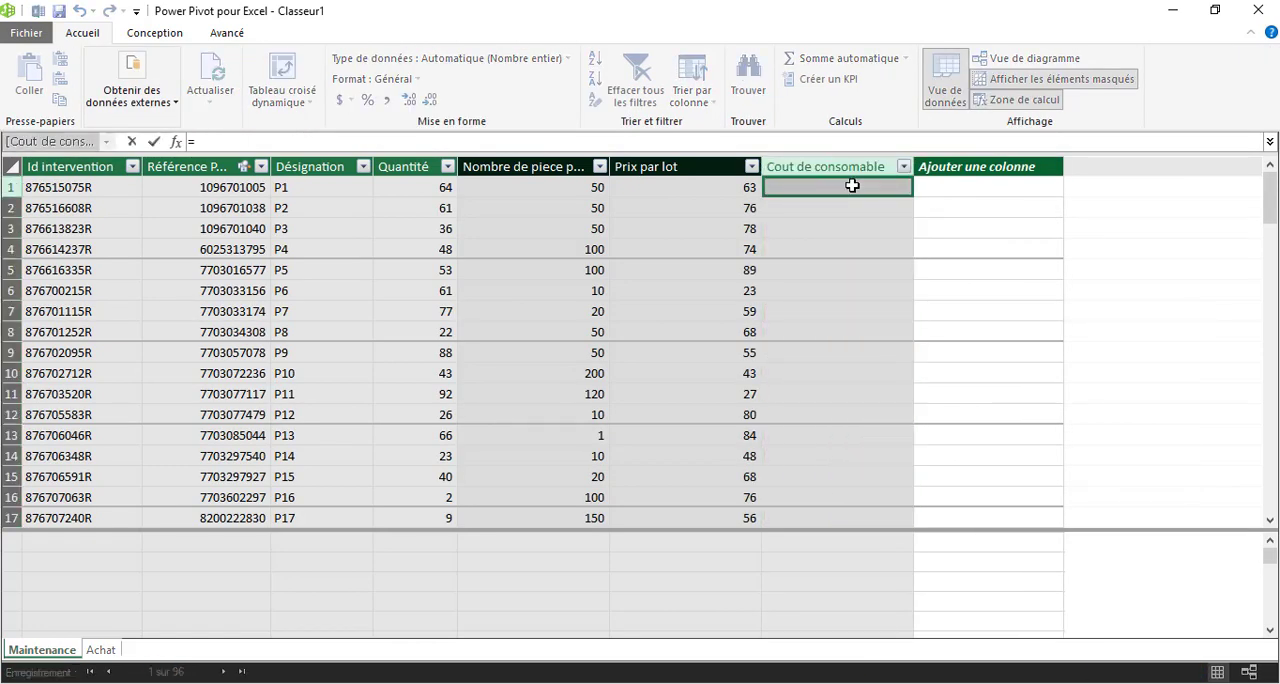
left_click(421, 190)
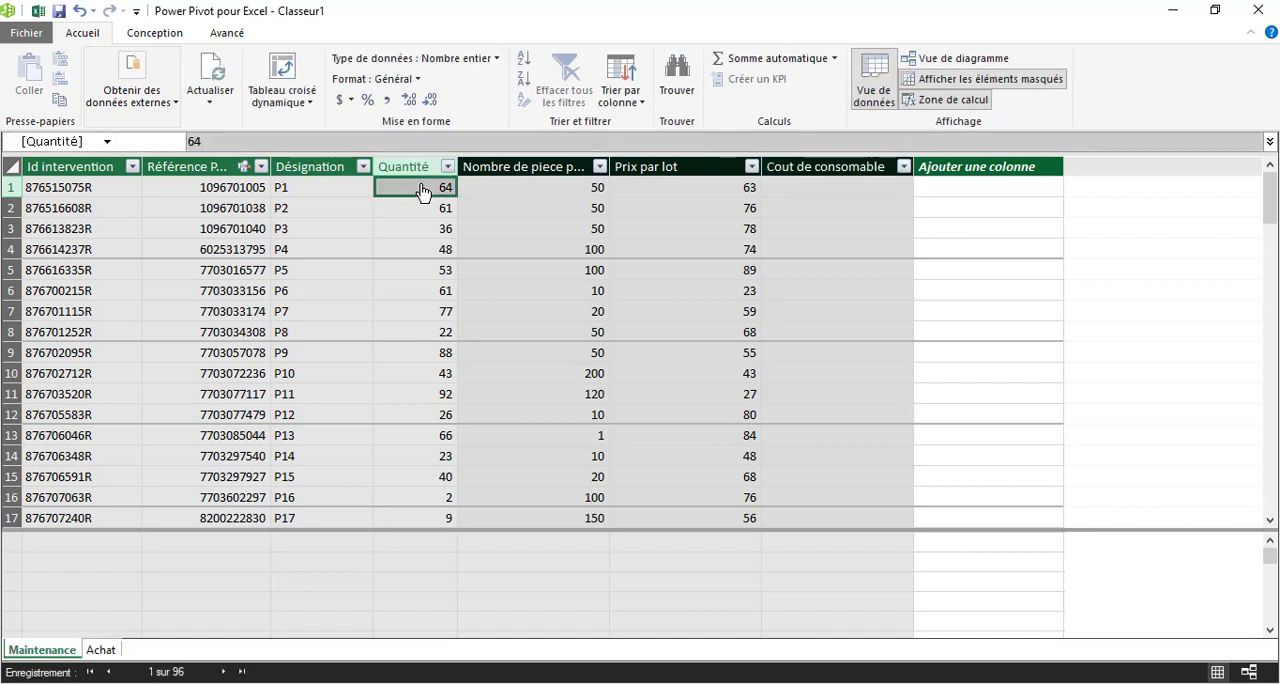
left_click(544, 142)
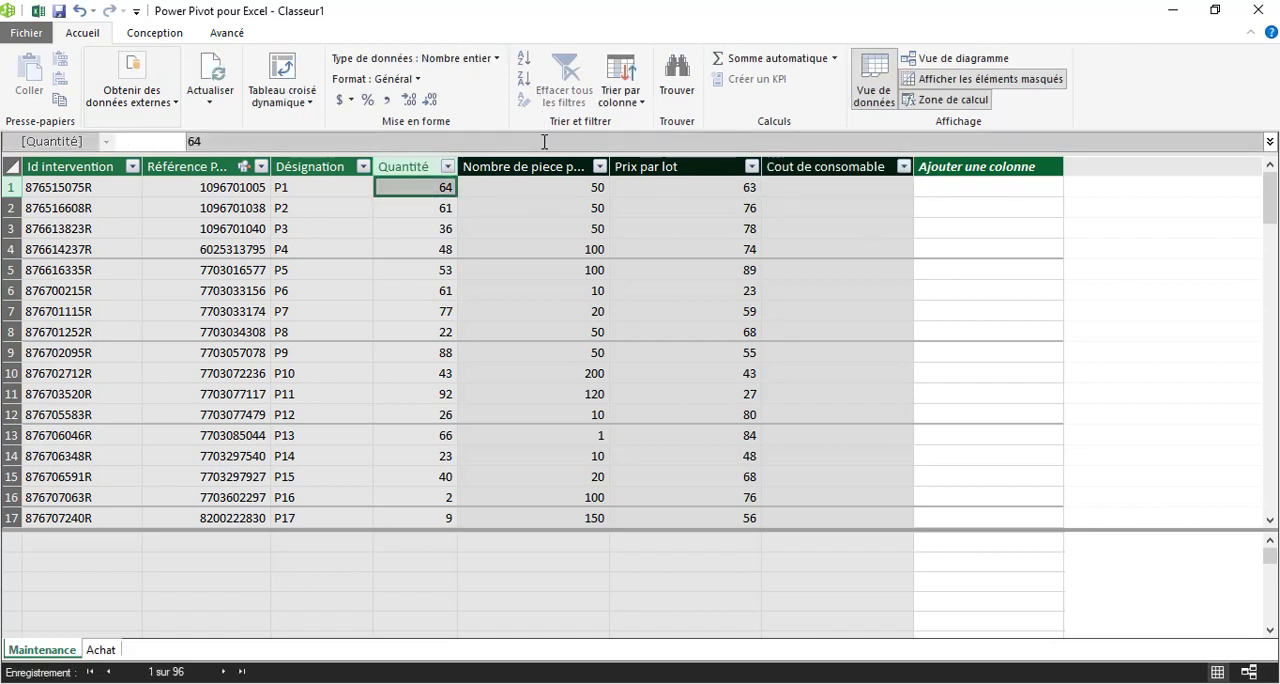
Fill the Cout de consomable column with the formula =Maintenance[Quantité]*Maintenance[Prix par lot]/Maintenance[Nombre de piece par lot].
left_click(861, 188)
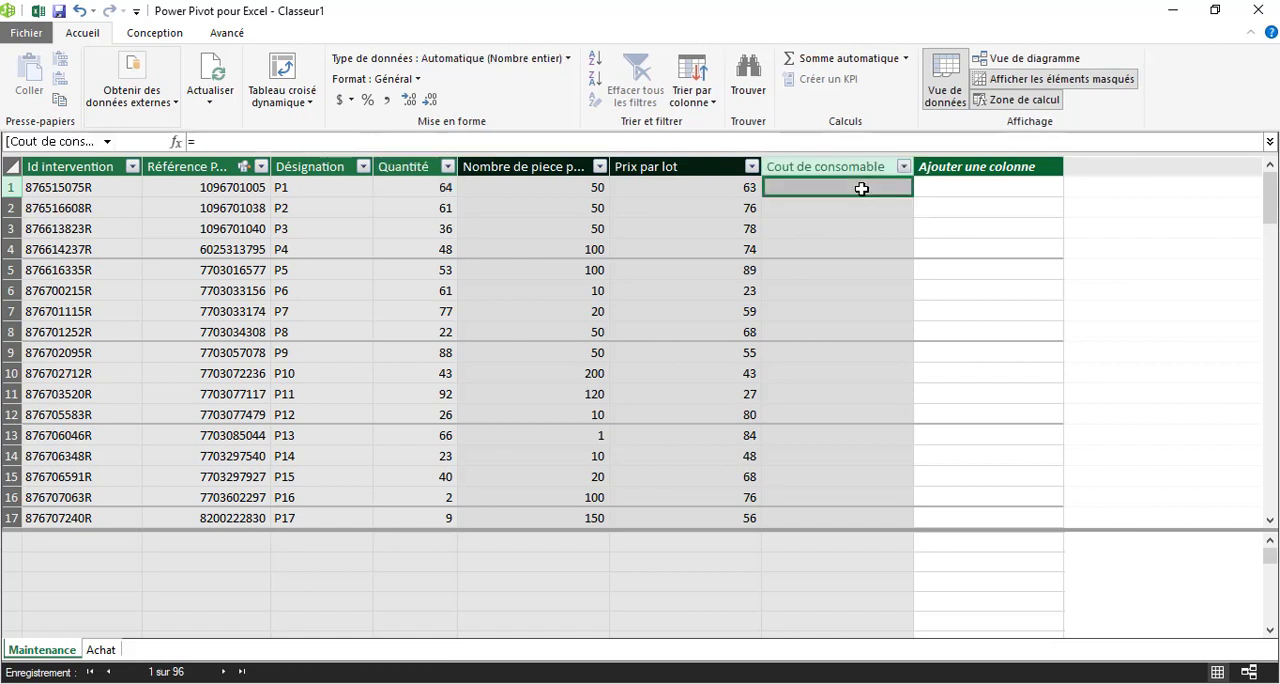
left_click(436, 143)
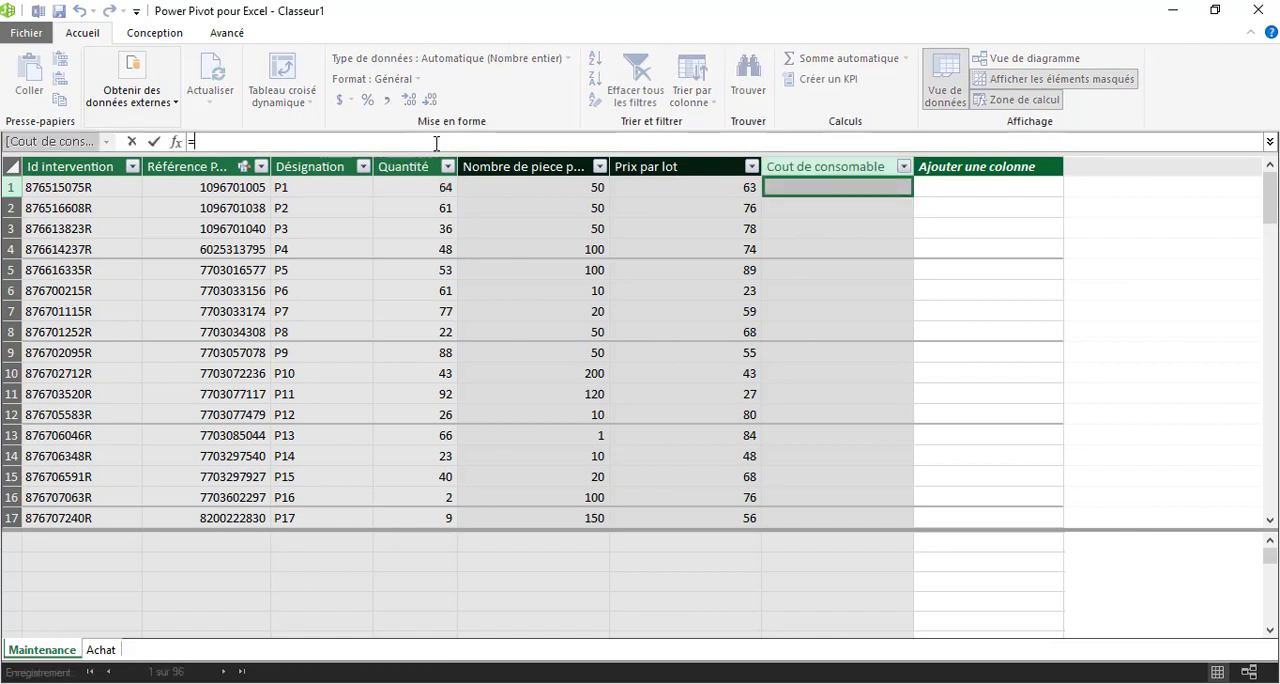
left_click(412, 190)
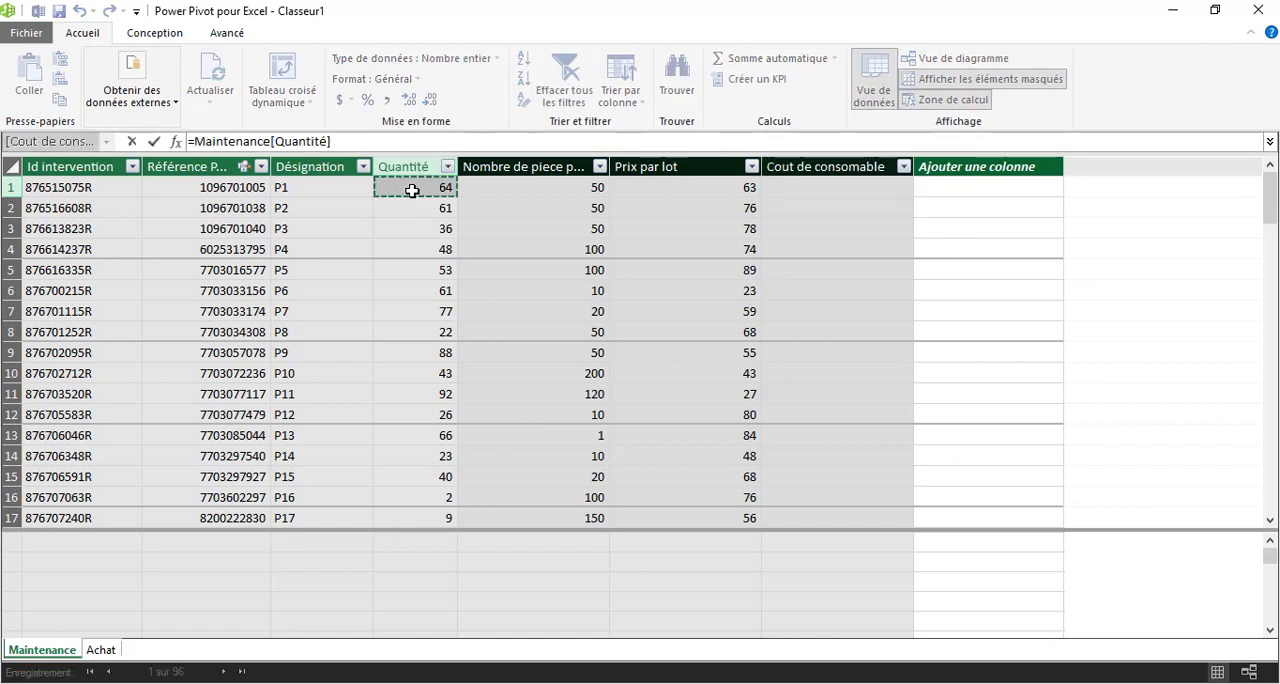
type("*")
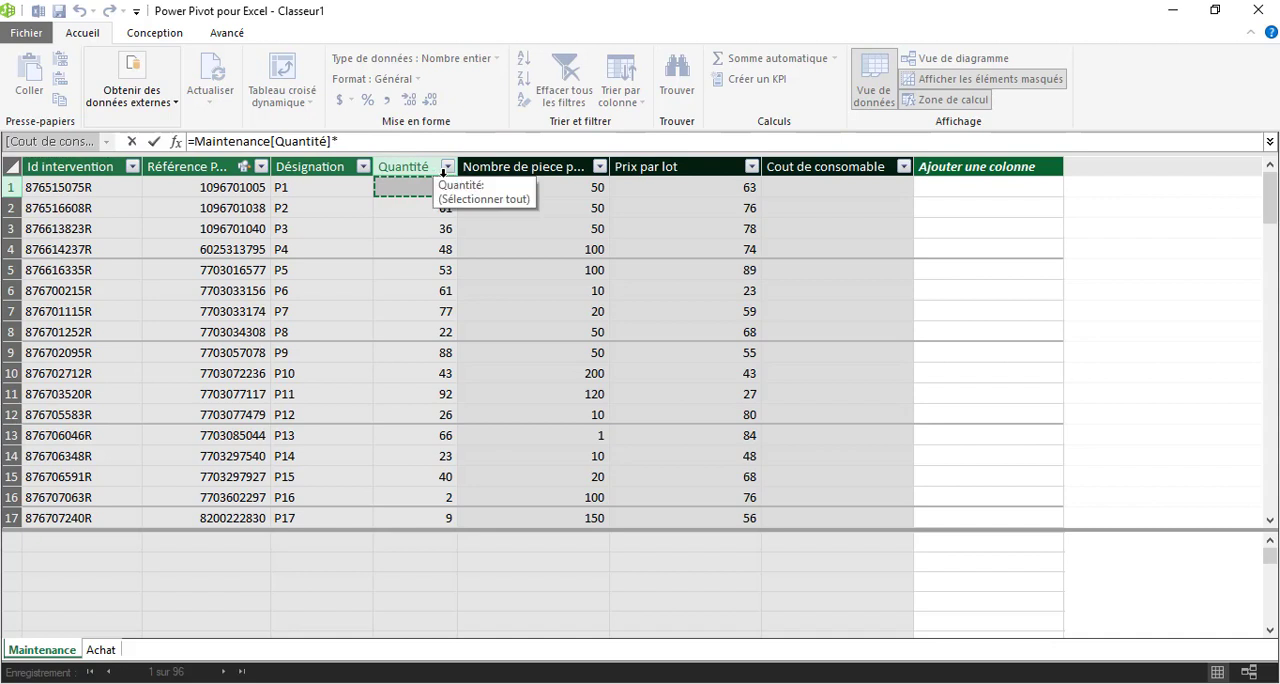
left_click(630, 192)
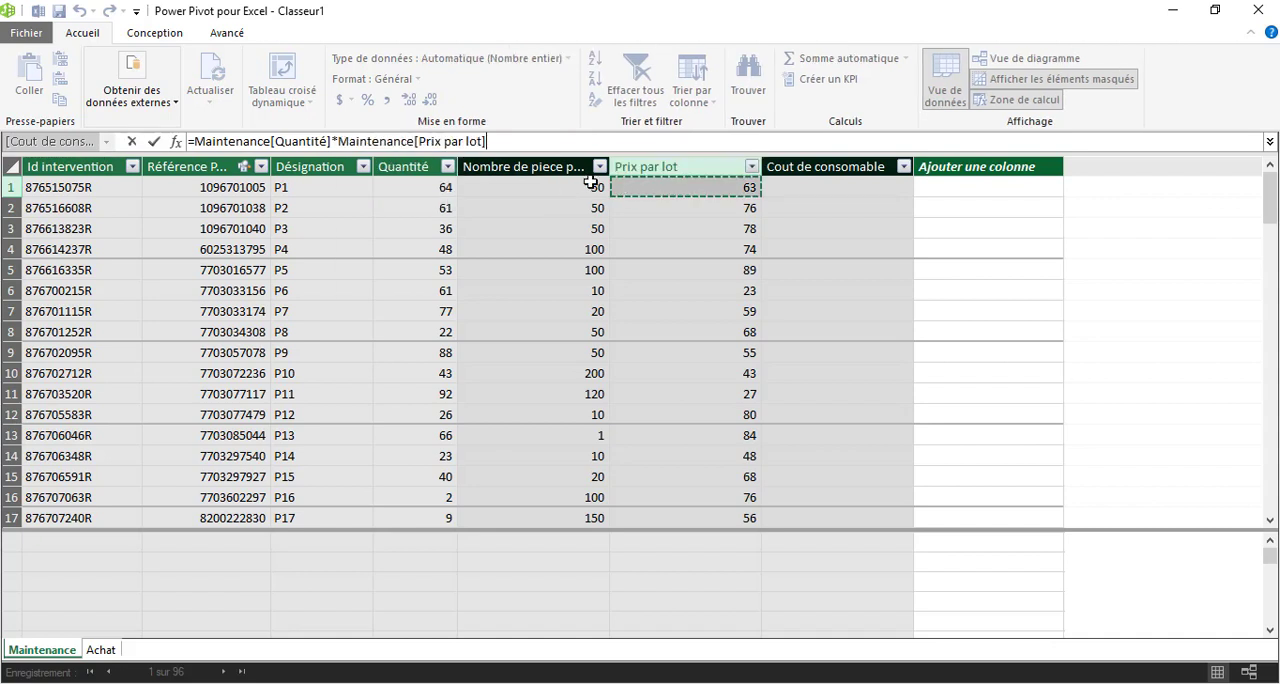
key("Return")
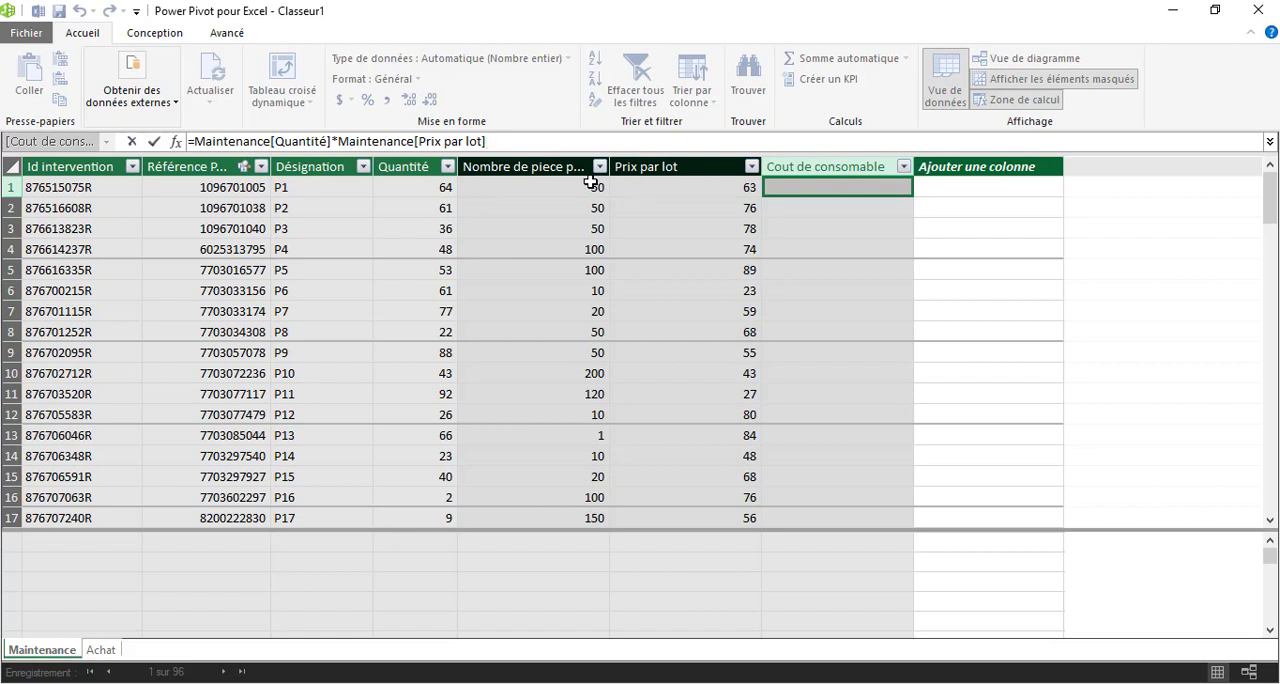
type("/")
left_click(591, 184)
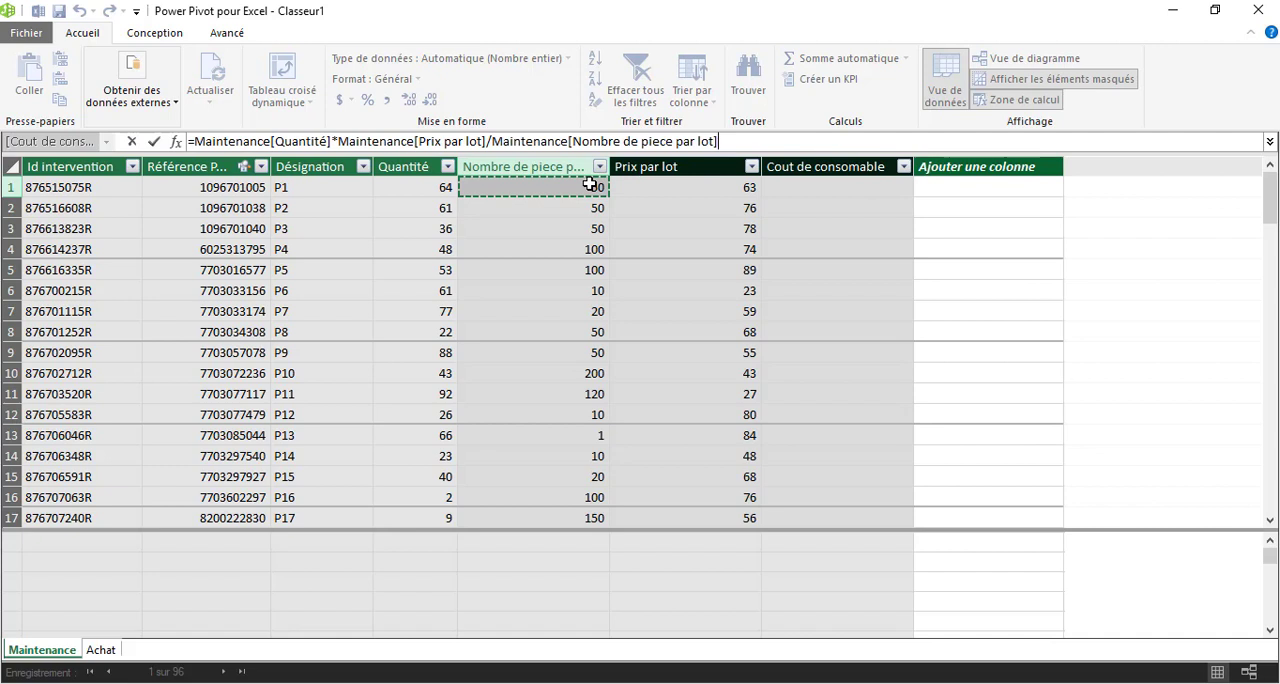
key("Return")
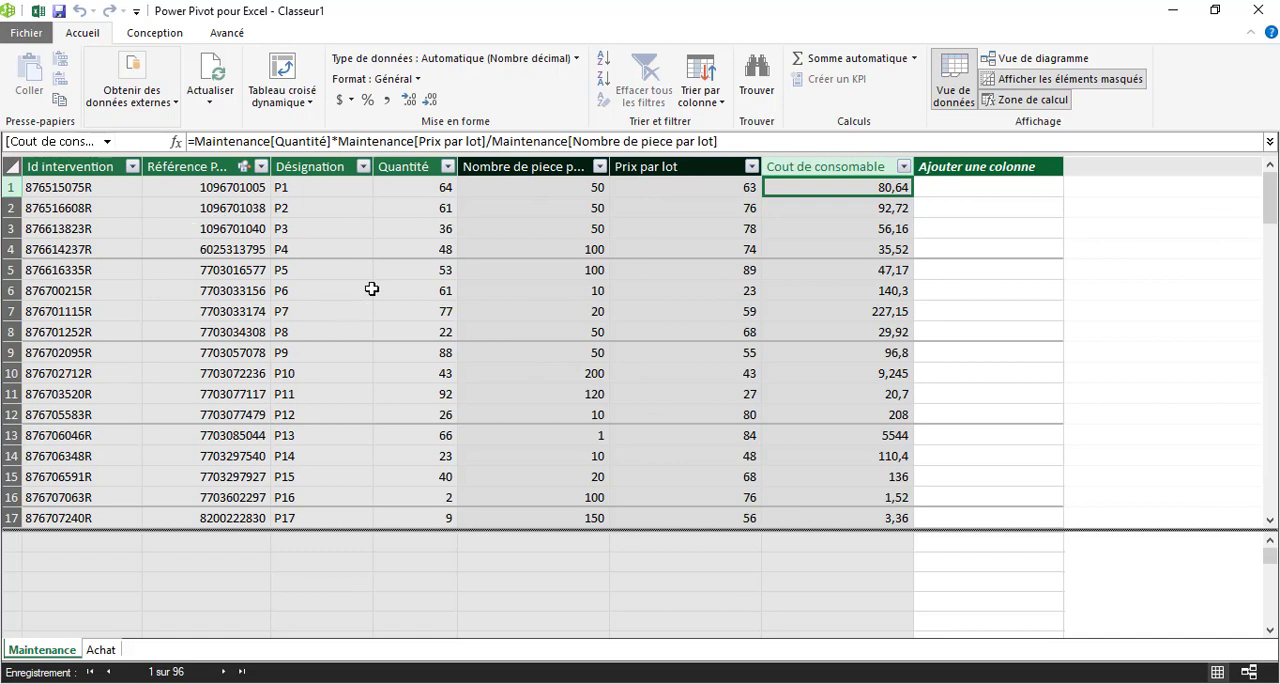
Create a PivotTable from the data model on a new worksheet.
left_click(286, 70)
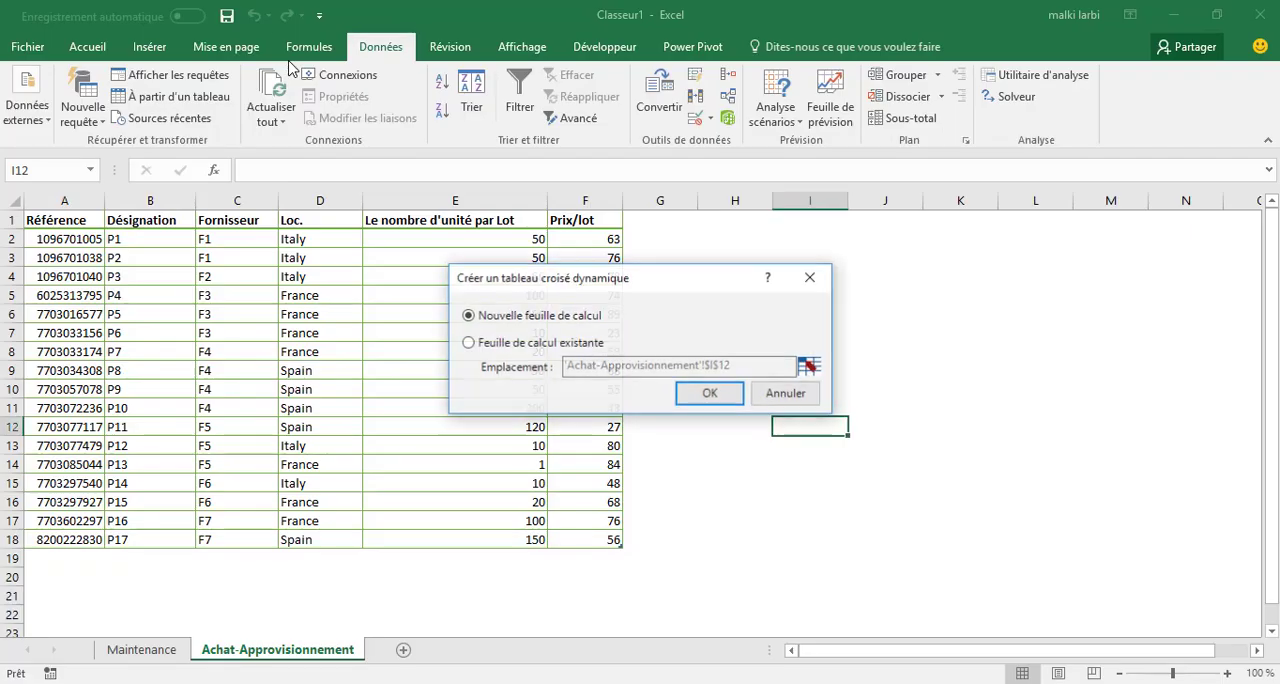
left_click(707, 405)
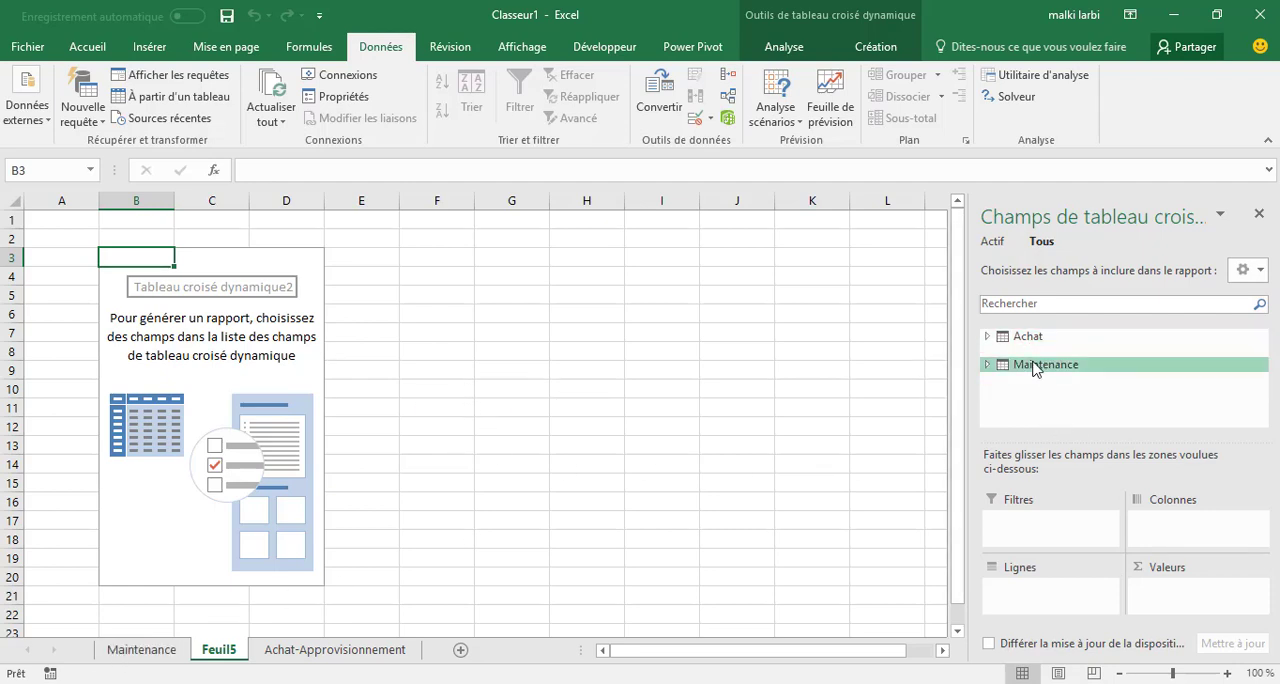
left_click(141, 650)
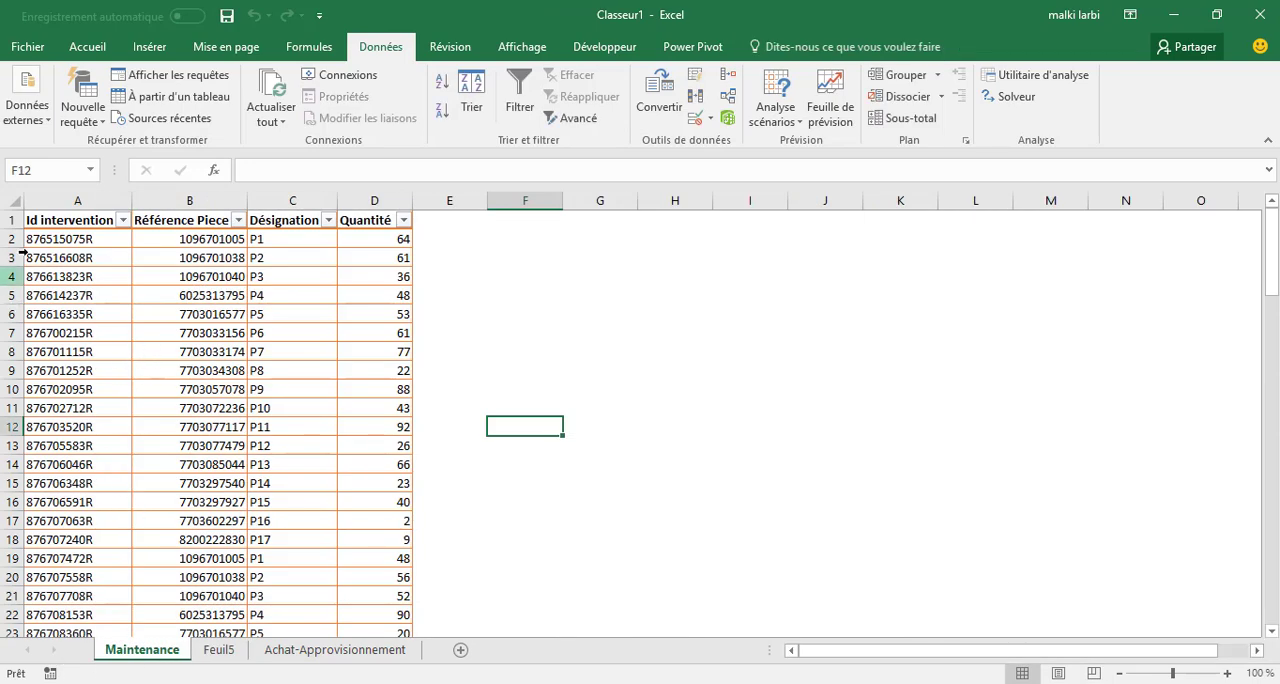
left_click(219, 650)
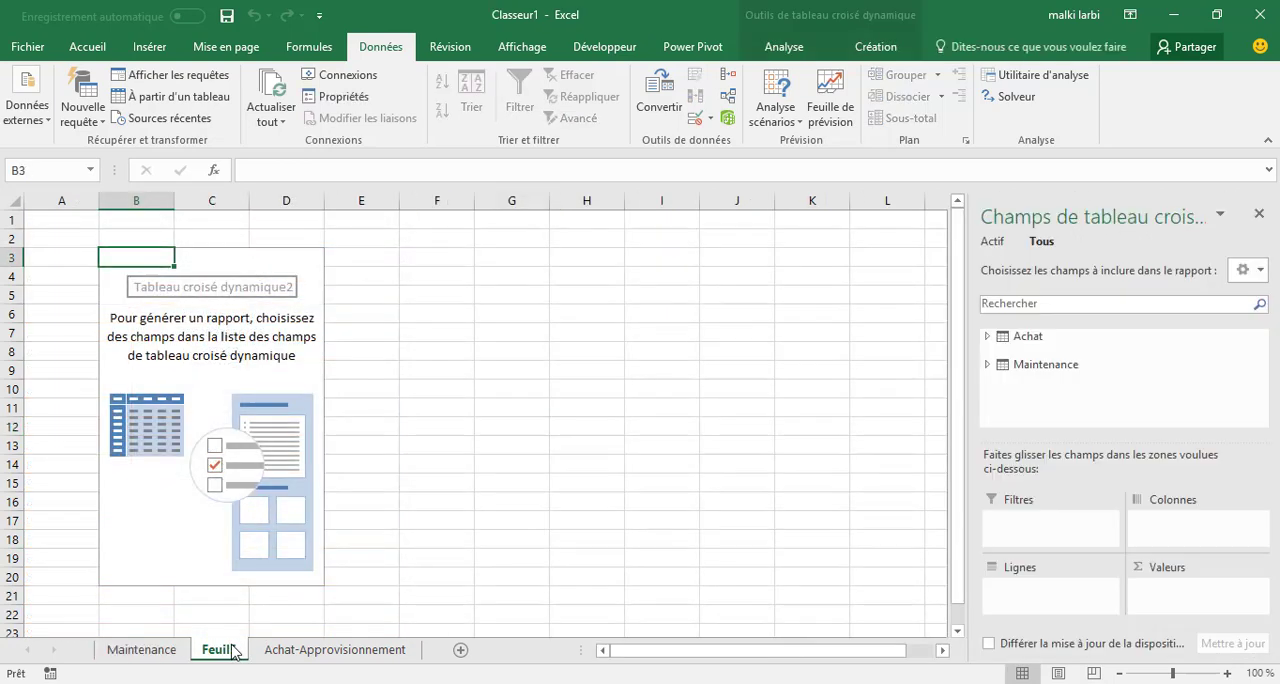
Add Maintenance's Désignation as the PivotTable rows and Cout de consomable as the summed values.
left_click(993, 367)
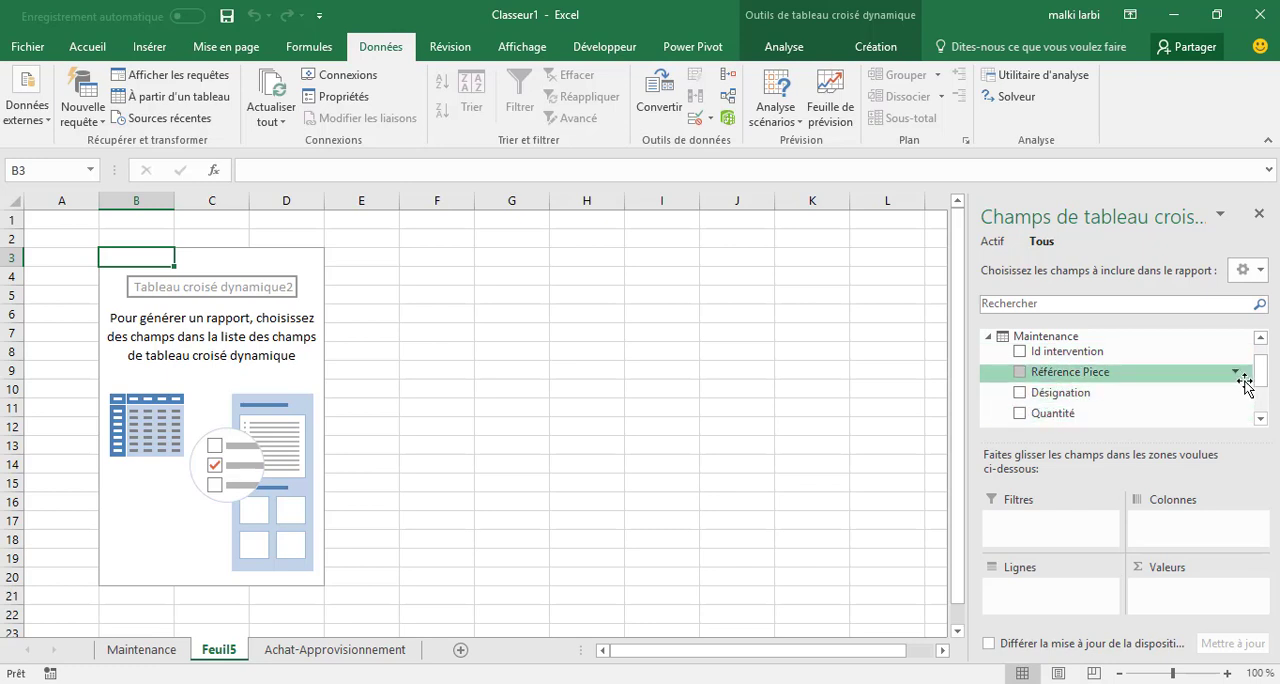
scroll(1262, 390, "down", 1)
scroll(1262, 390, "down", 2)
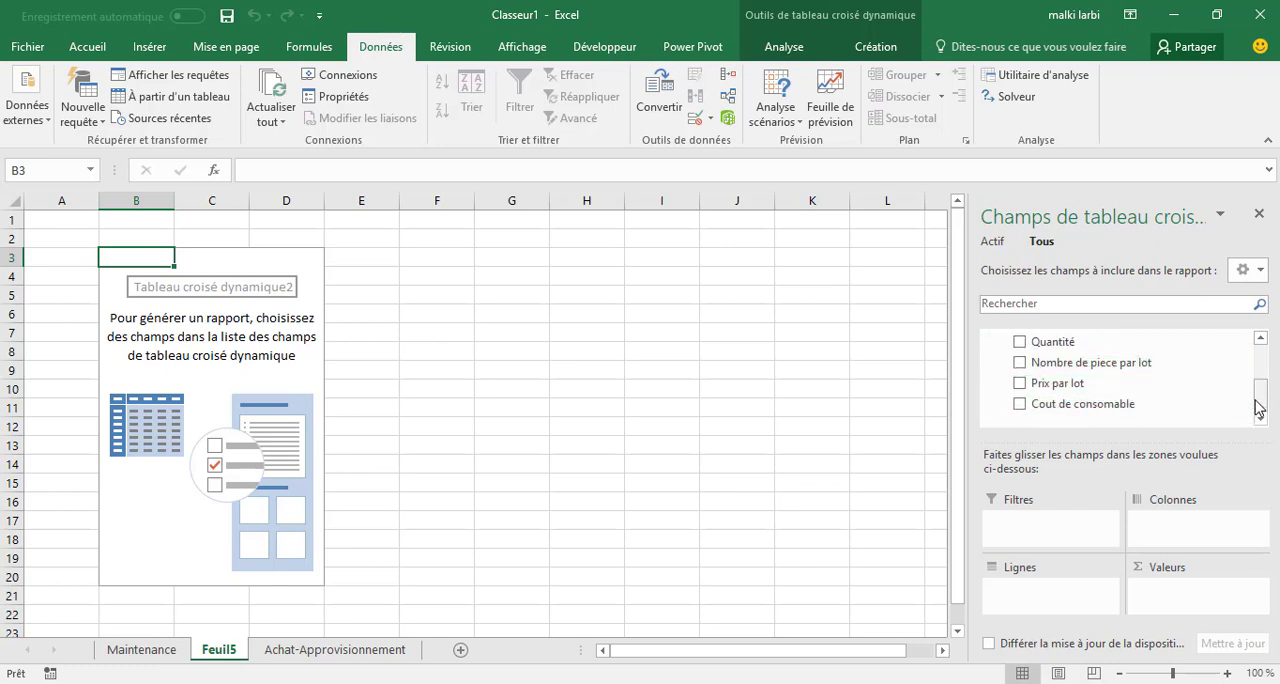
left_click_drag(1257, 407, 1259, 384)
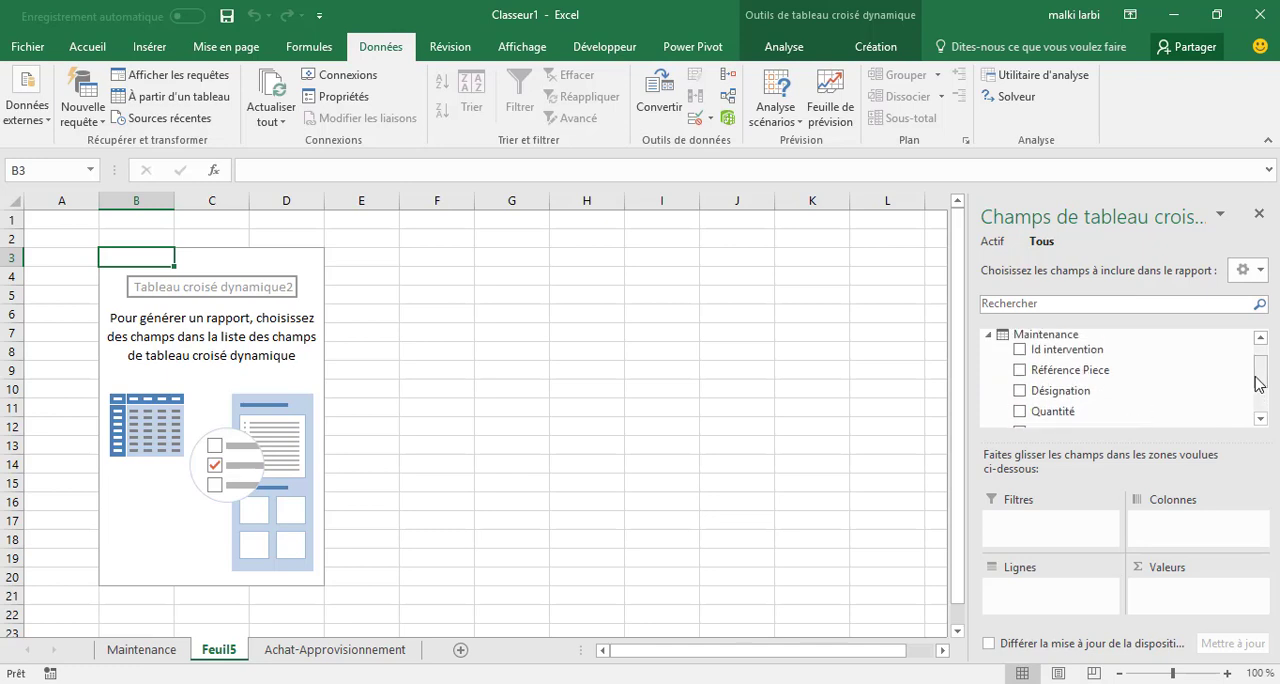
left_click(1020, 392)
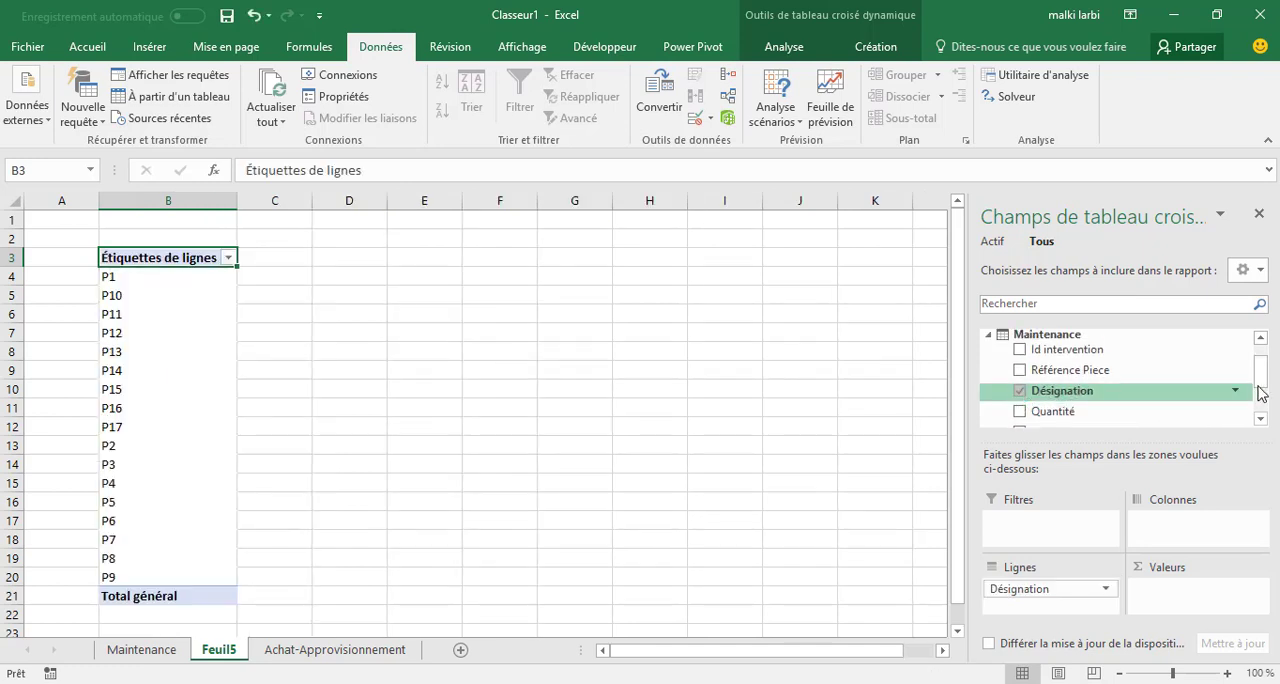
left_click_drag(1260, 390, 1264, 413)
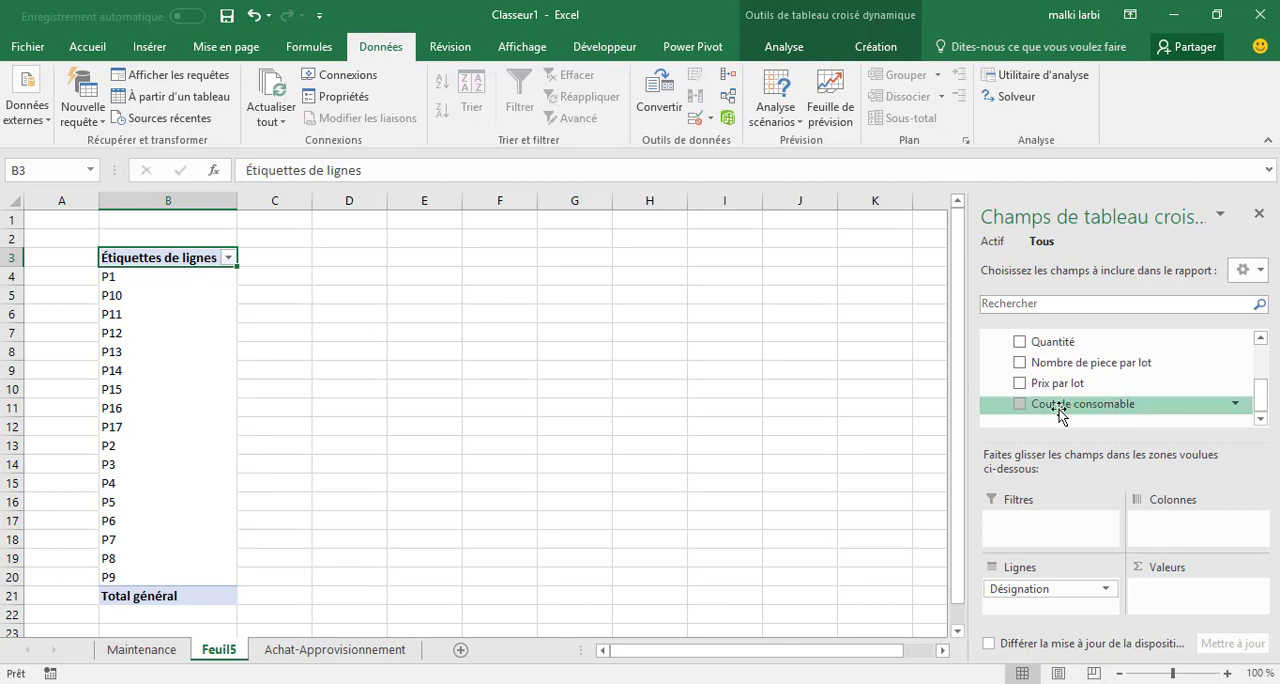
left_click(1020, 404)
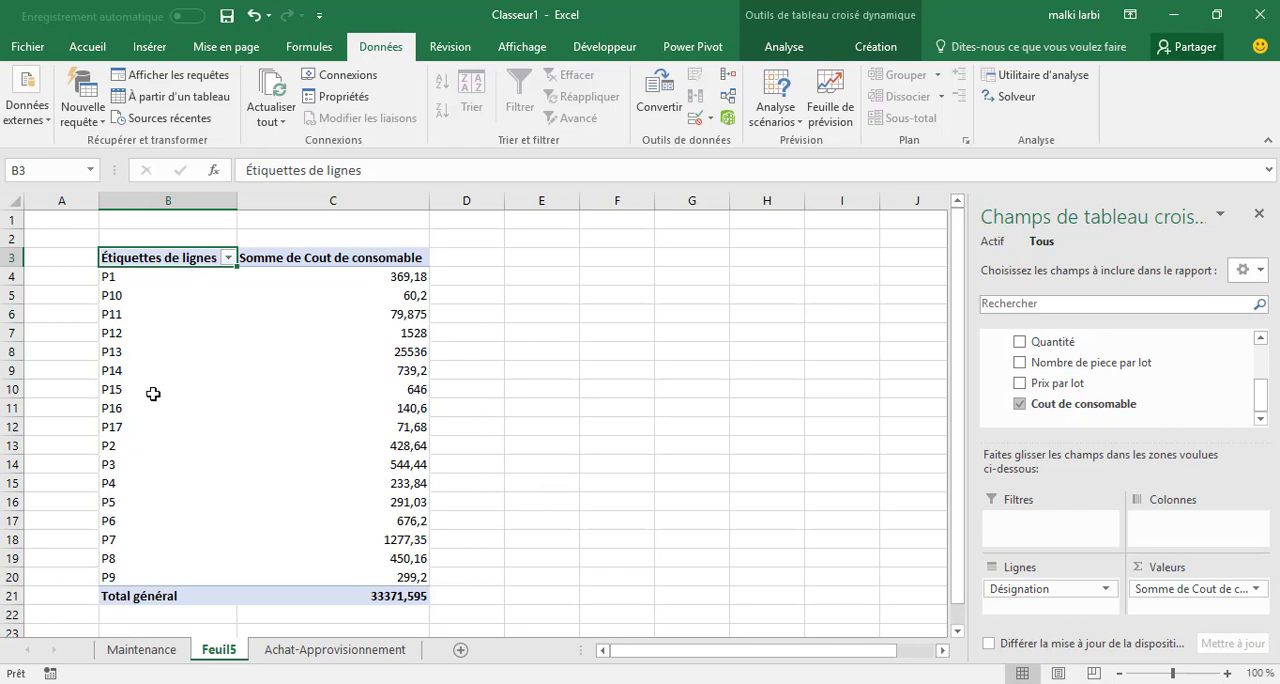
Close the PivotTable field list and select an empty cell outside the PivotTable.
scroll(1254, 378, "up", 3)
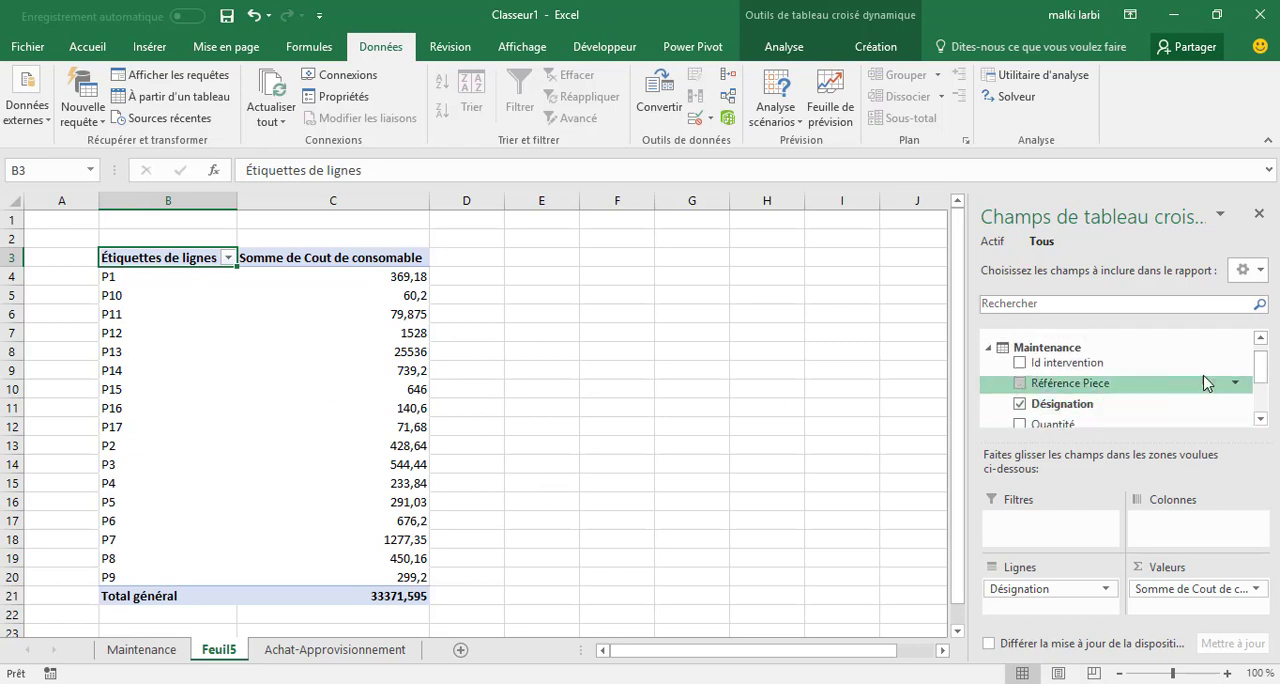
left_click_drag(1260, 370, 1256, 406)
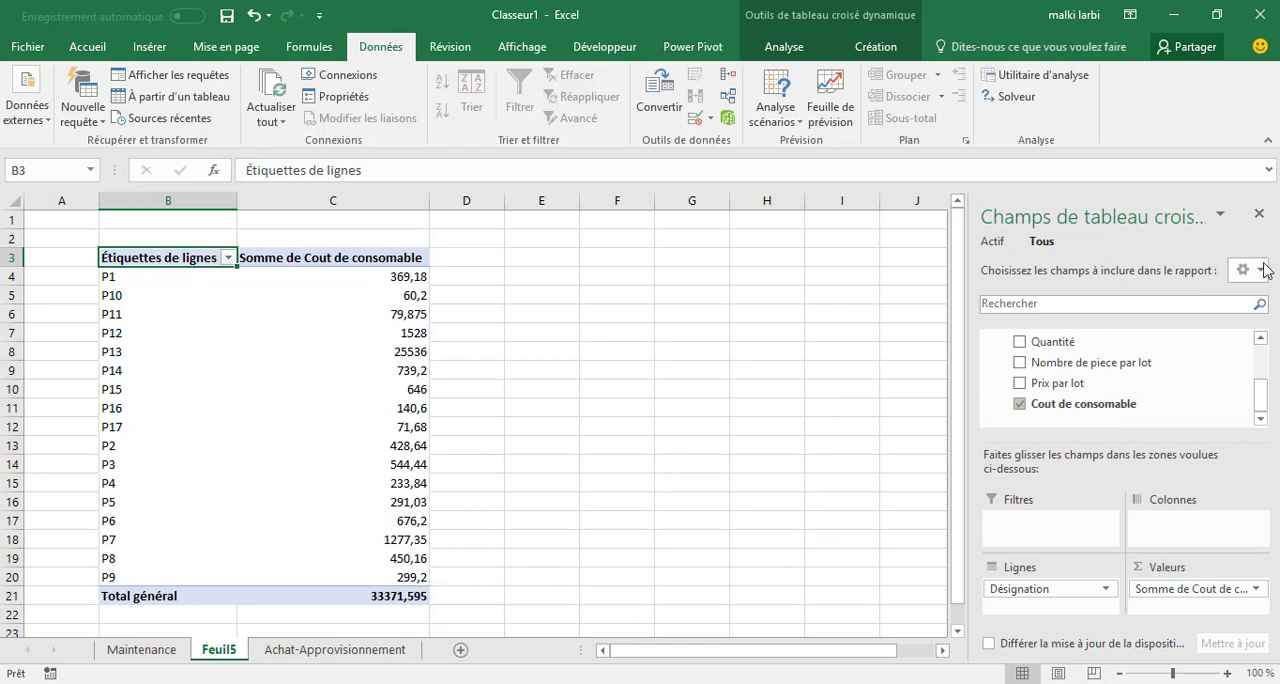
left_click(1259, 213)
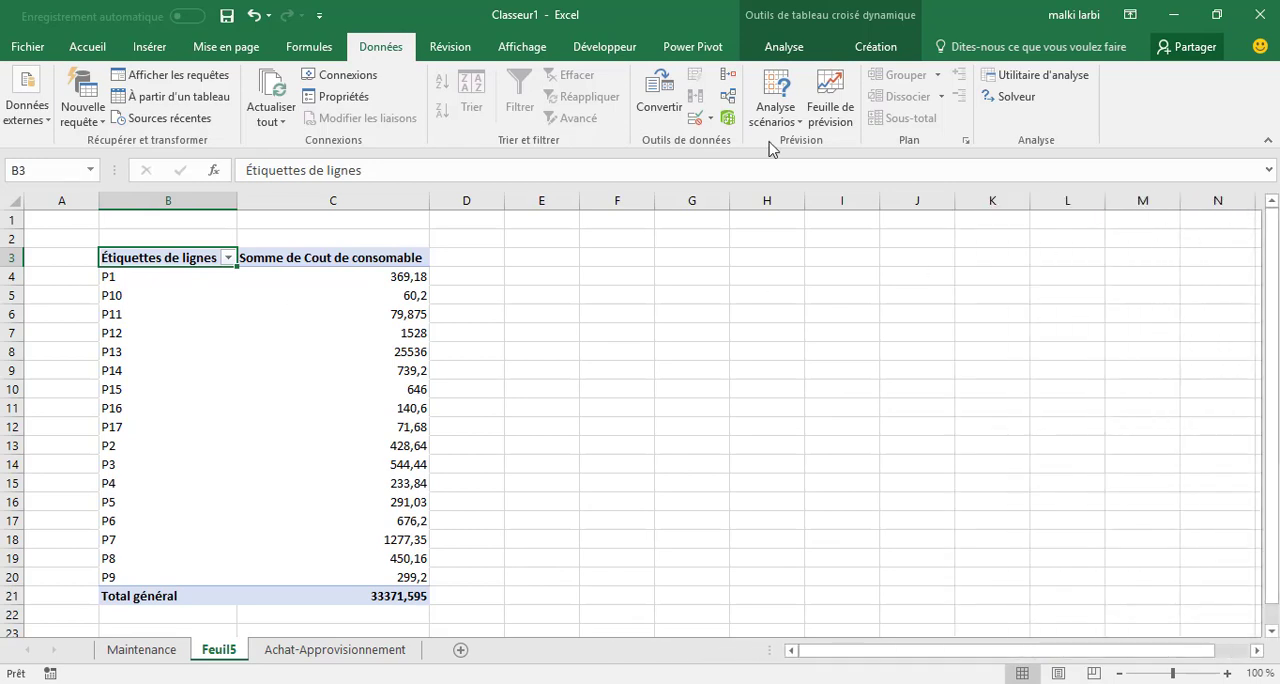
left_click(750, 345)
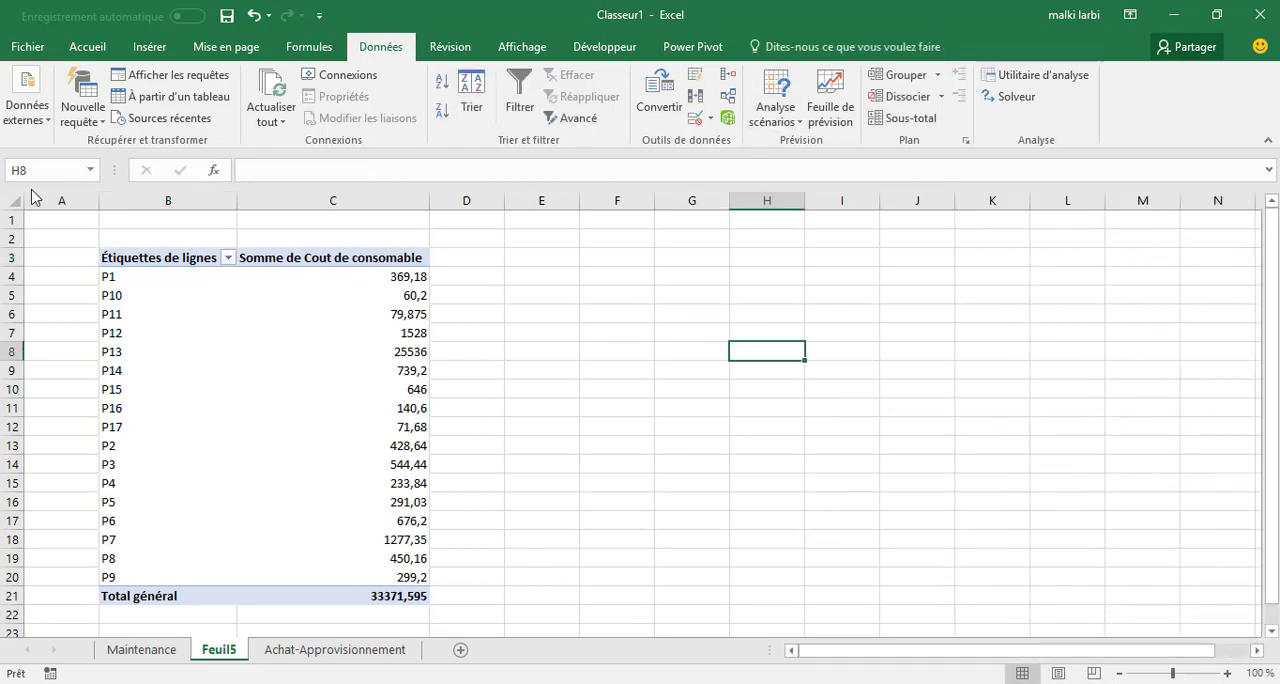
Insert a Power View report sheet, check the Achat-Approvisionnement and Maintenance source sheets, and return to the report.
left_click(852, 46)
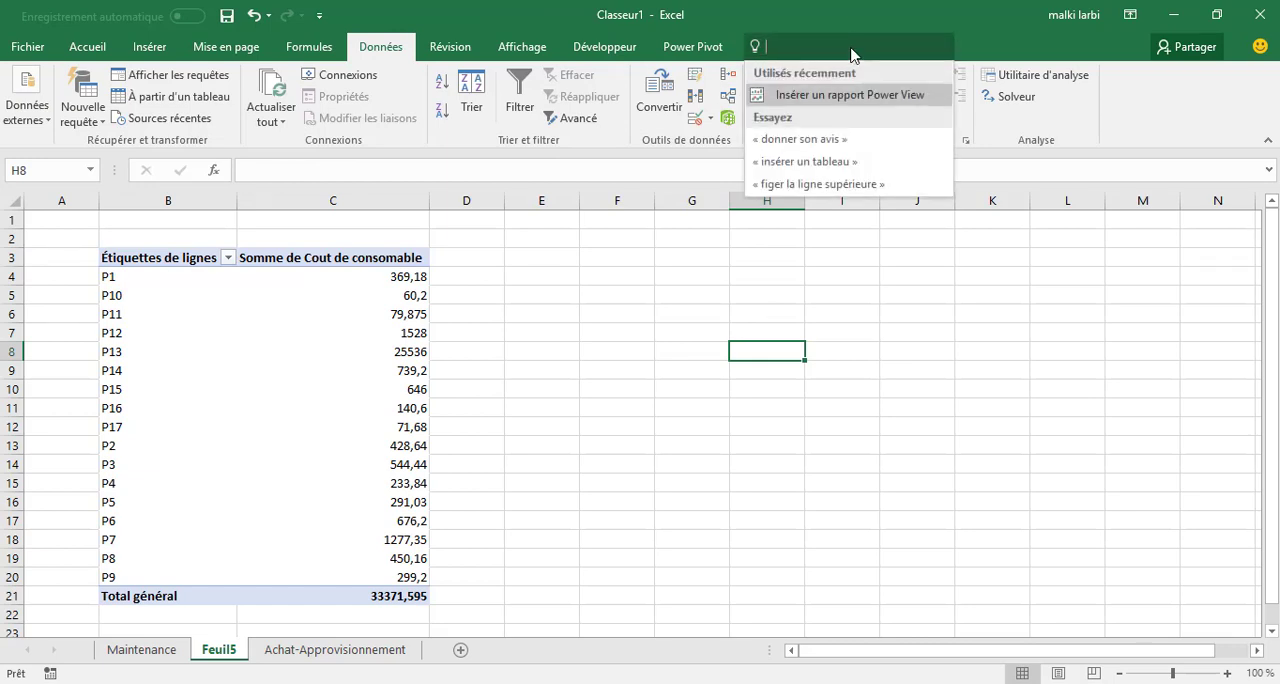
left_click(871, 96)
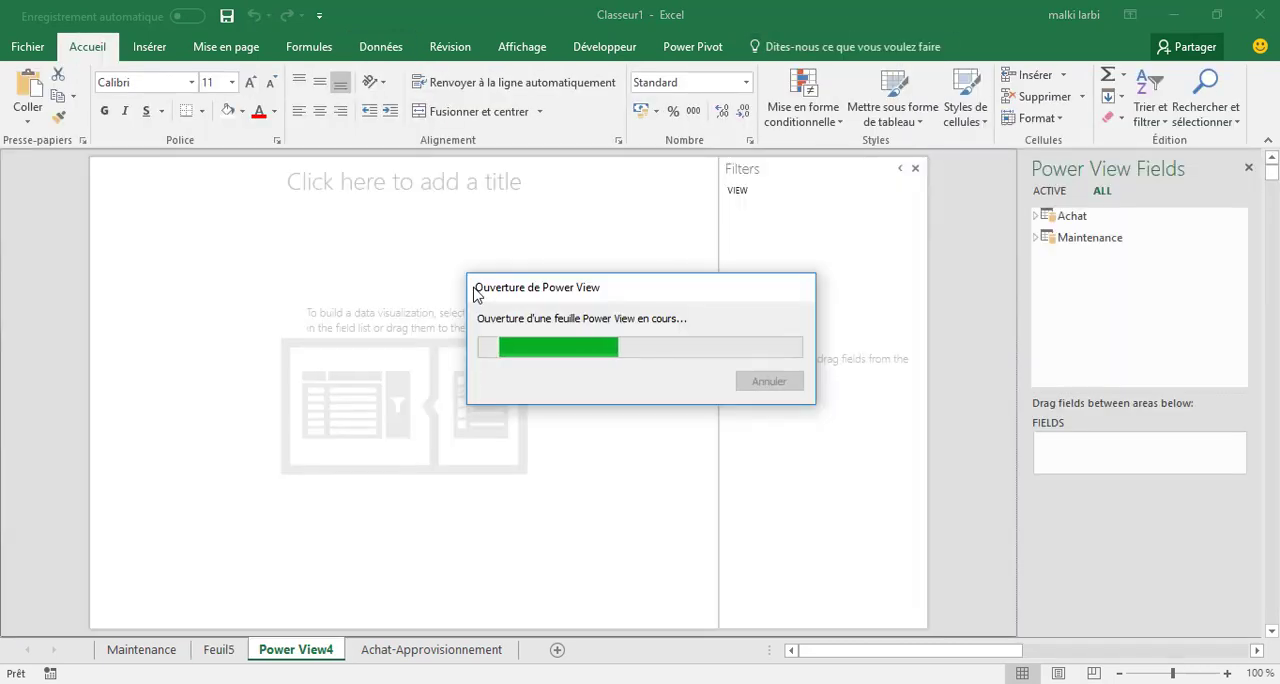
left_click(411, 652)
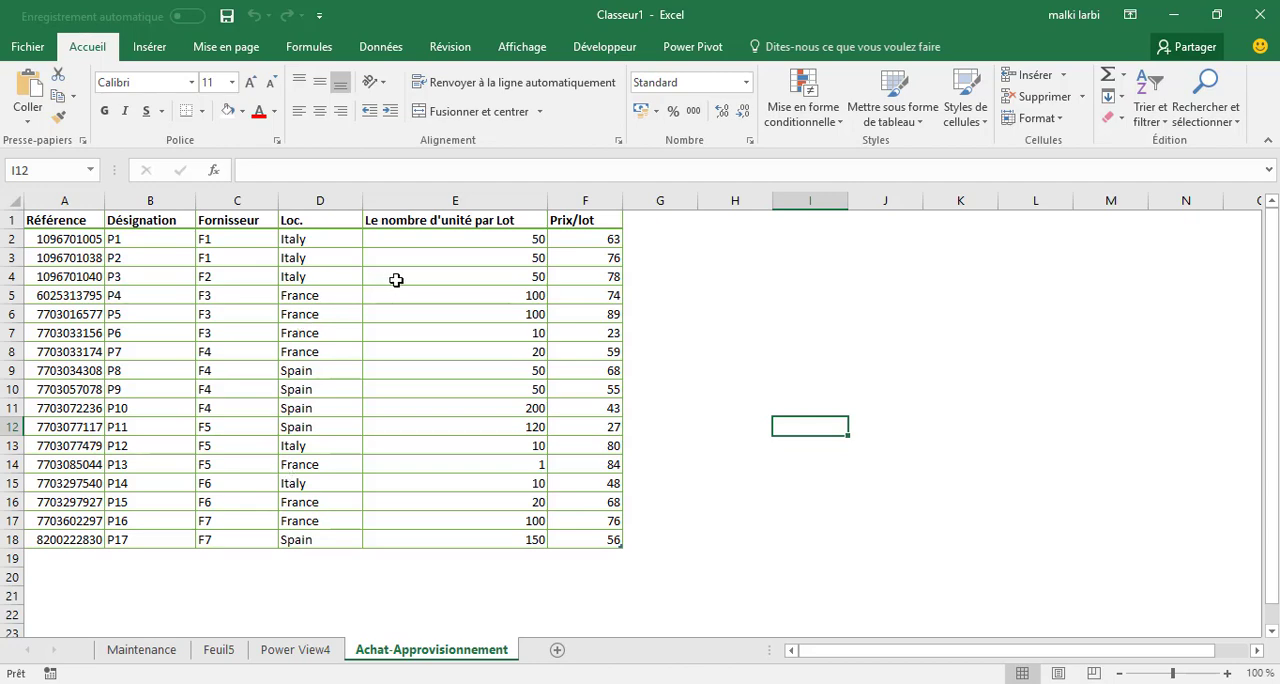
left_click(130, 652)
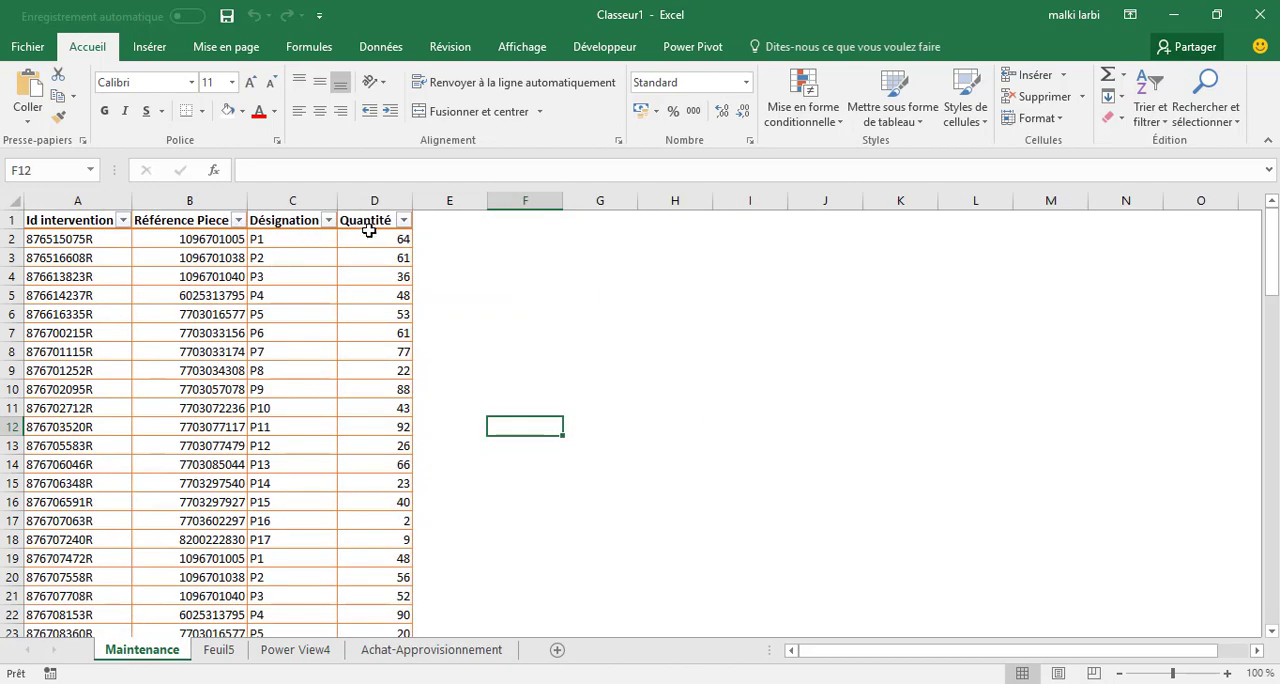
left_click(424, 651)
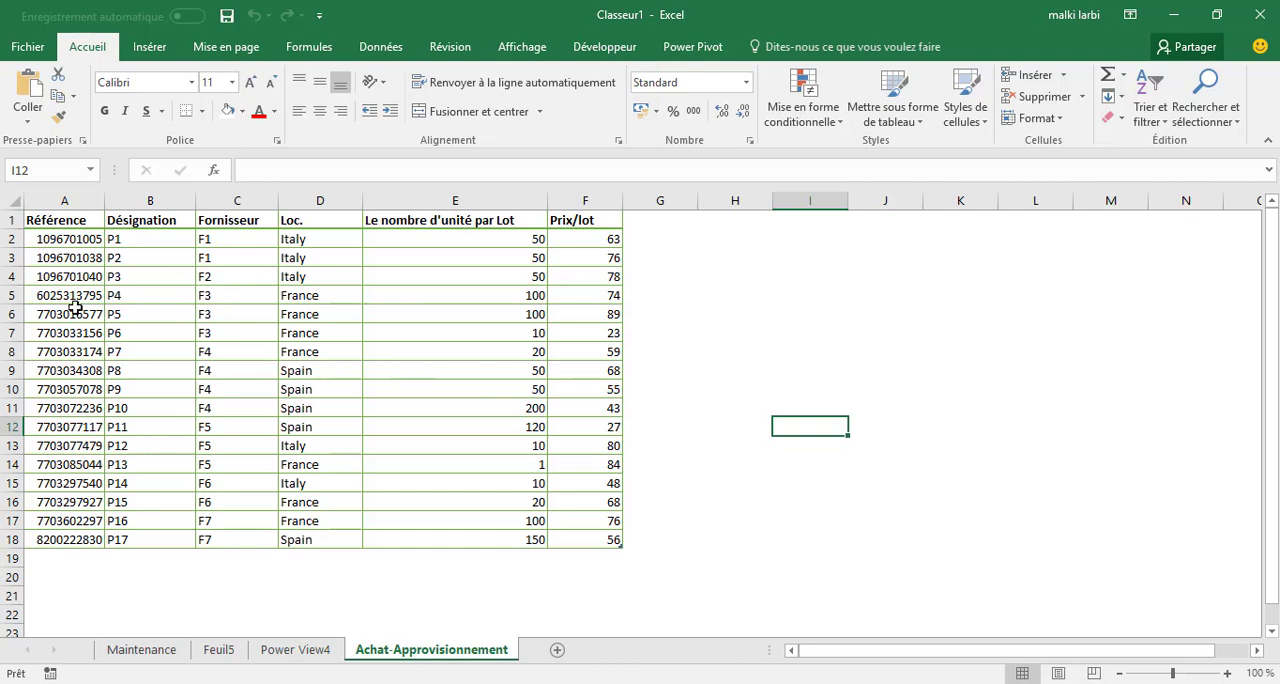
left_click(305, 652)
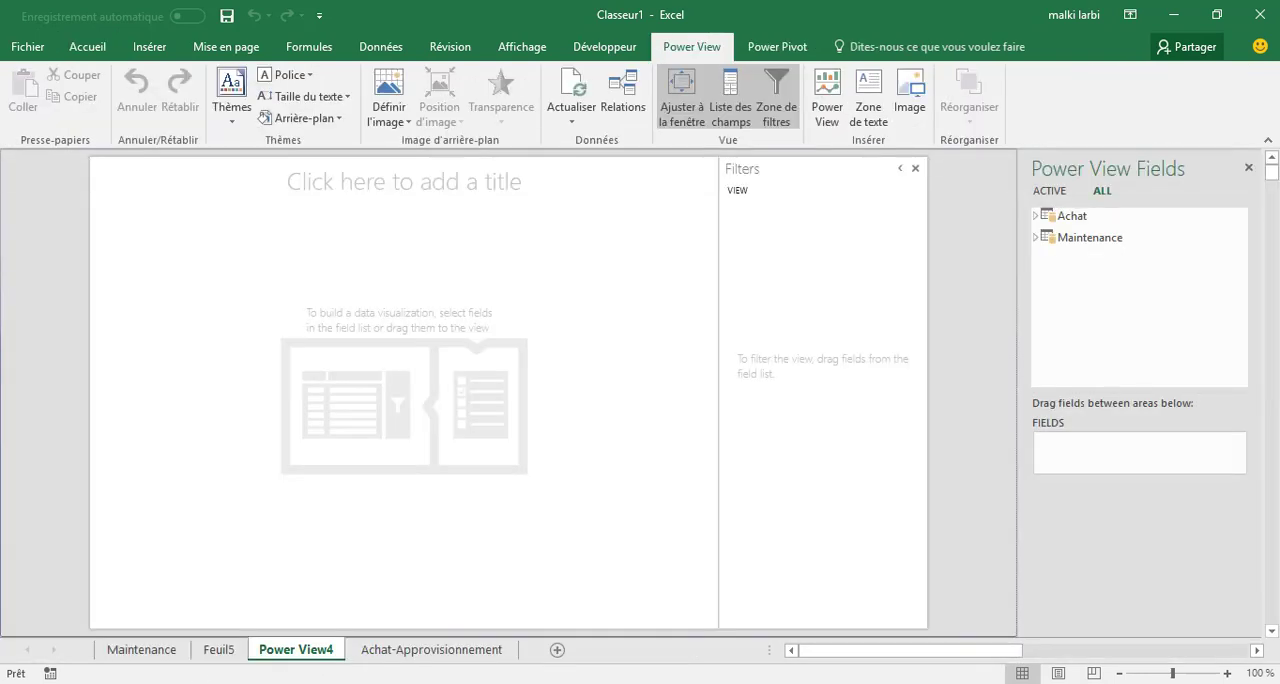
Build a Power View map with Loc. from Achat as locations and Quantité from Maintenance as bubble size.
left_click(1037, 216)
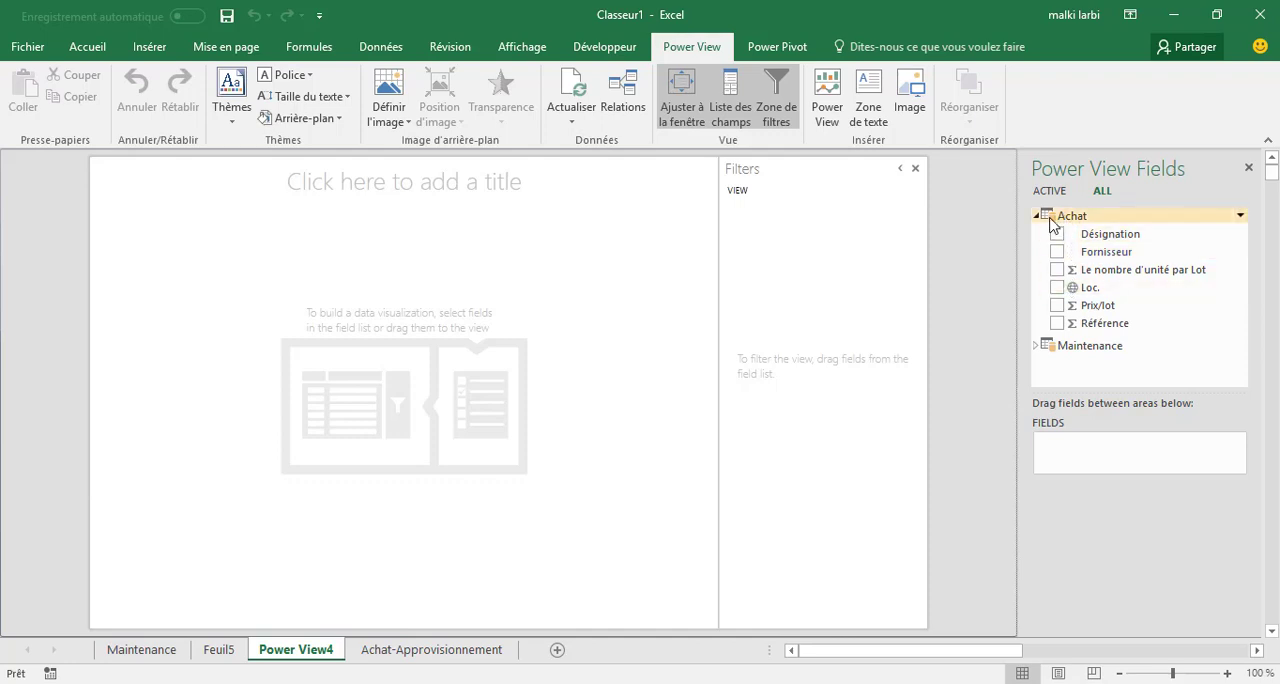
left_click(1058, 288)
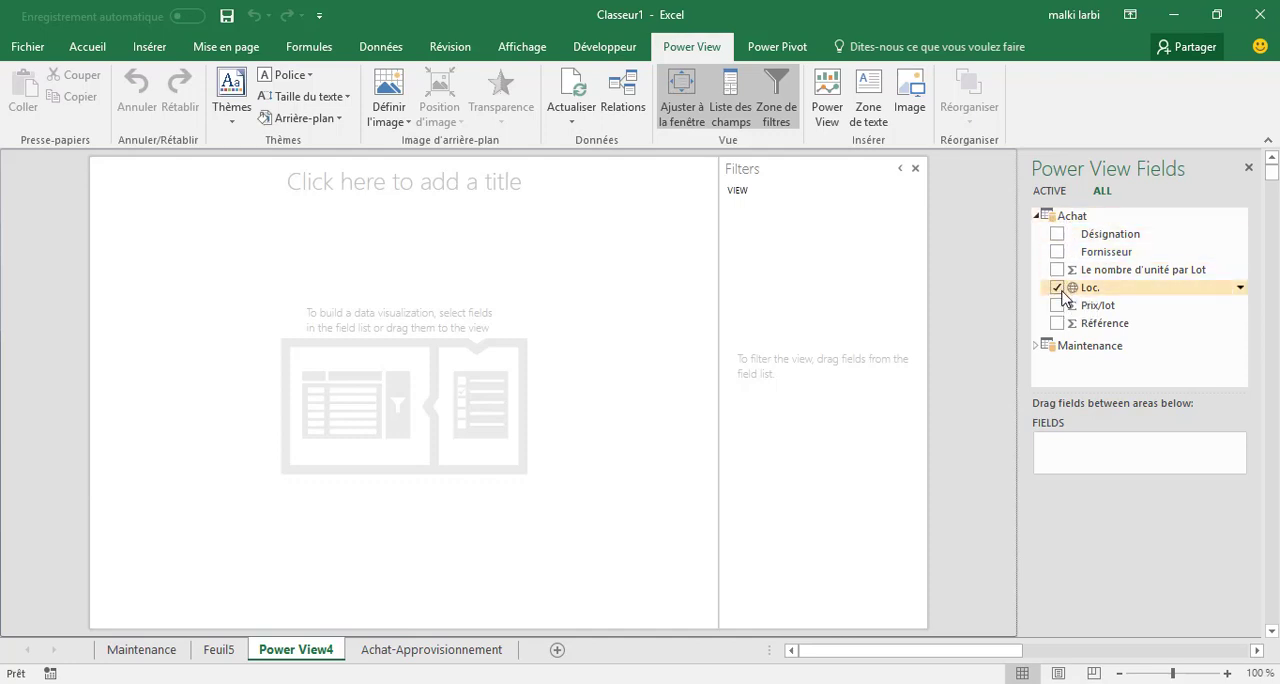
left_click(1038, 347)
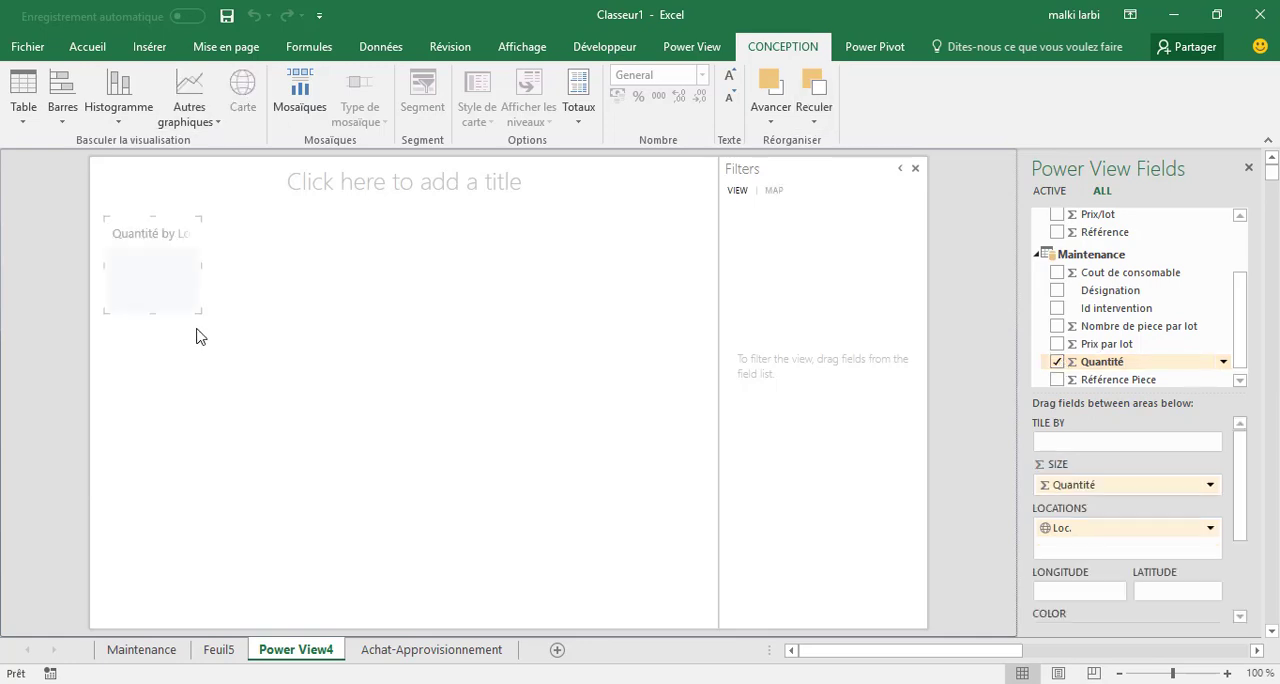
Enlarge the Quantité by Loc. map to about half the width of the report canvas and deselect it.
left_click_drag(200, 313, 440, 478)
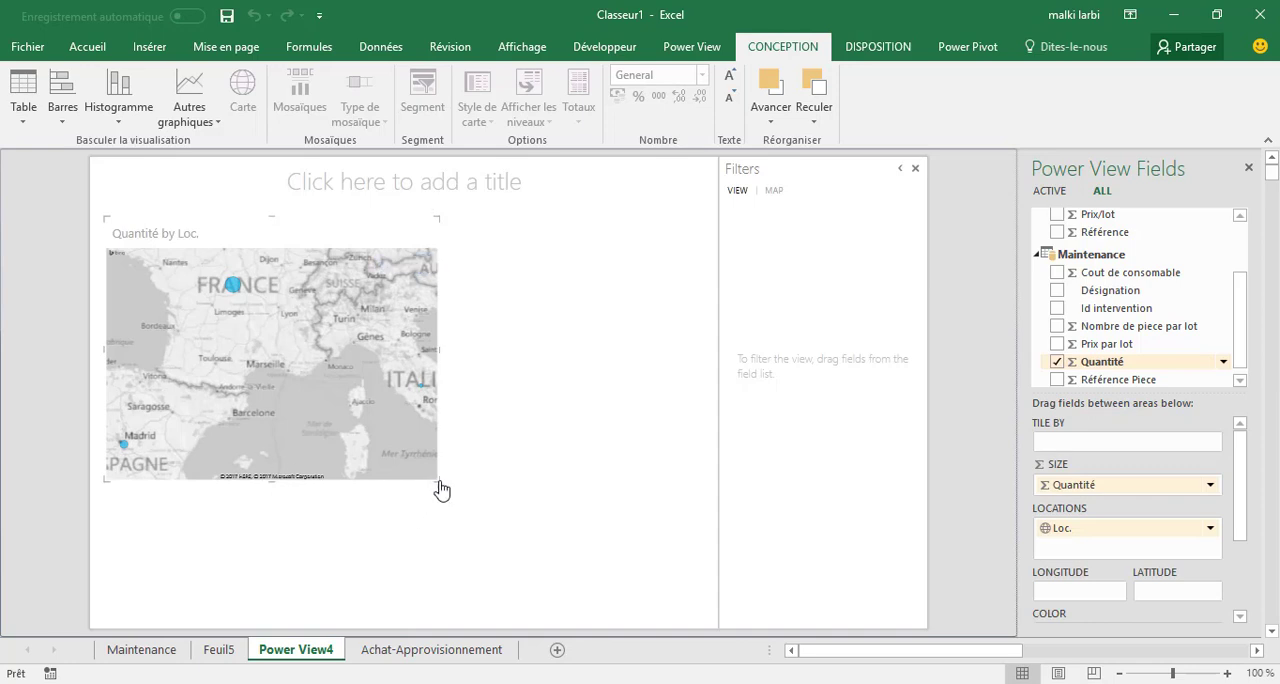
left_click_drag(442, 485, 422, 470)
left_click(530, 455)
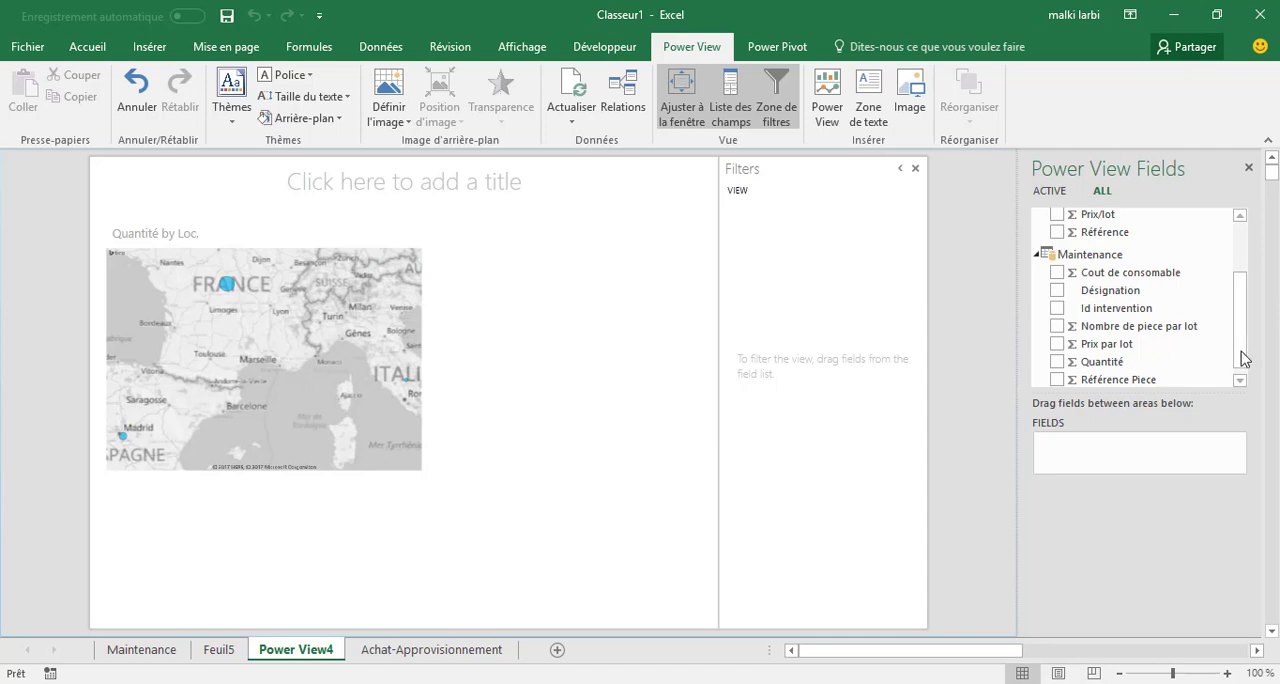
Add a stacked column chart of Cout de consomable by Fornisseur from Achat, enlarge it to about the map's height, and deselect it.
left_click_drag(1242, 357, 1246, 286)
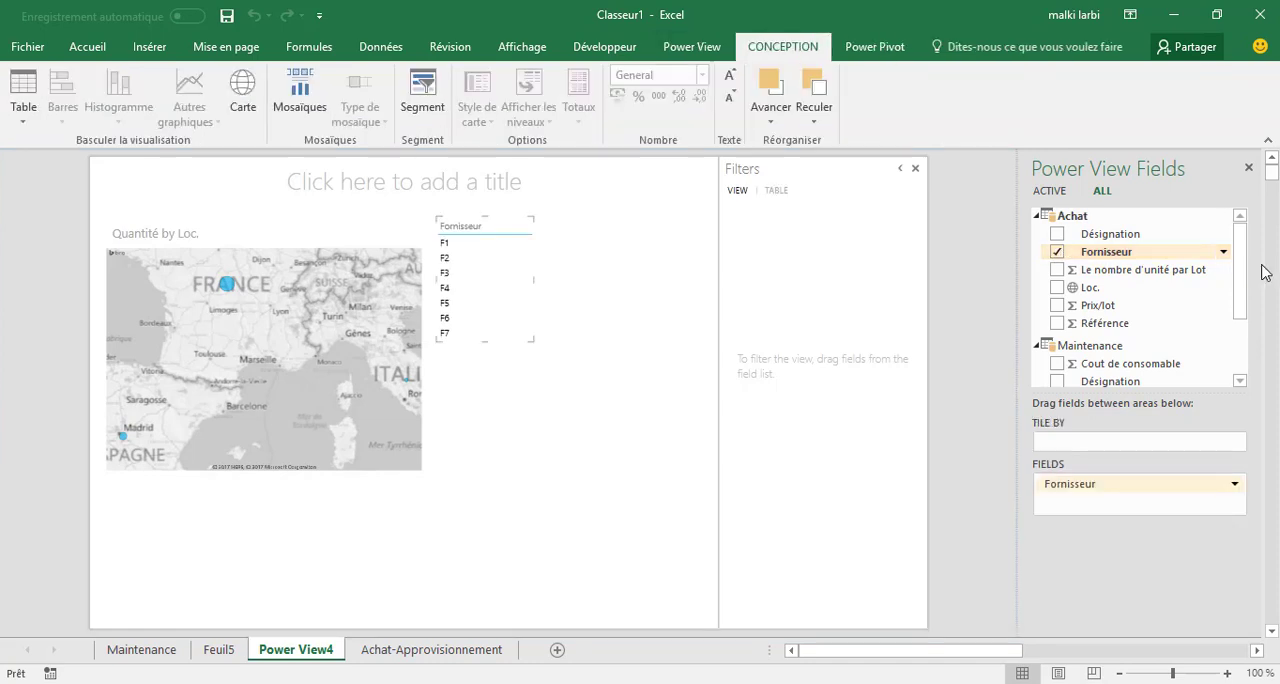
left_click_drag(1246, 314, 1243, 366)
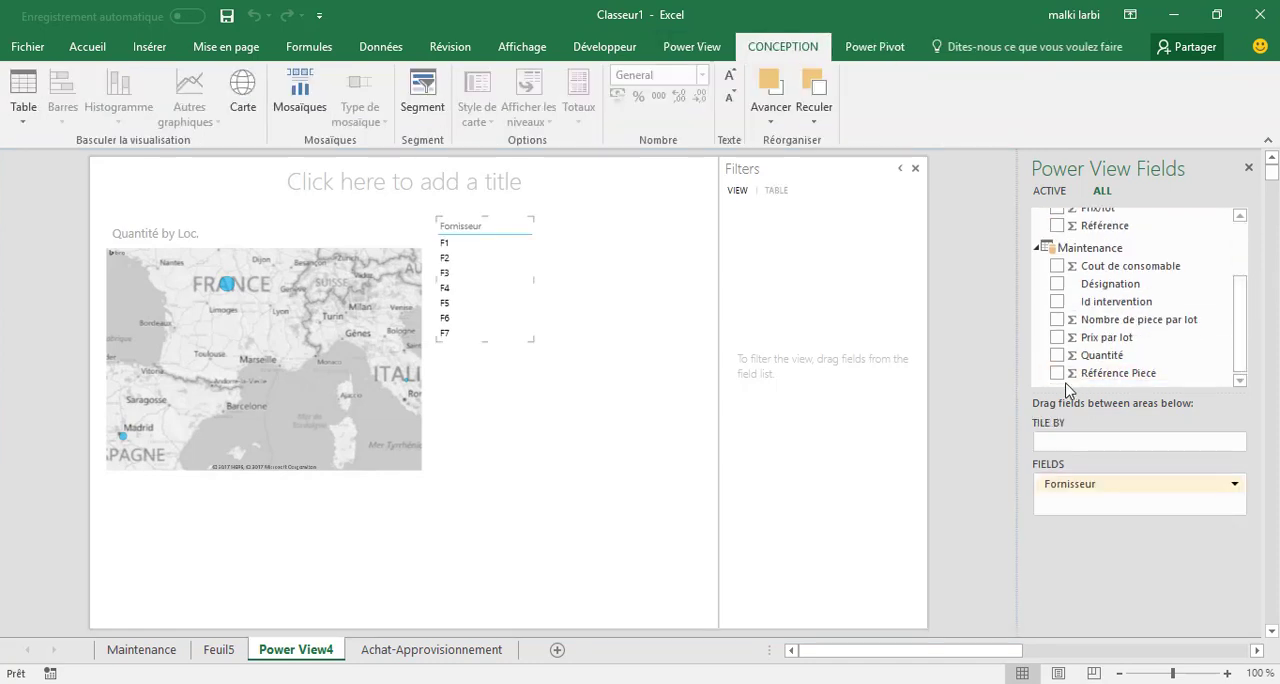
left_click(1057, 266)
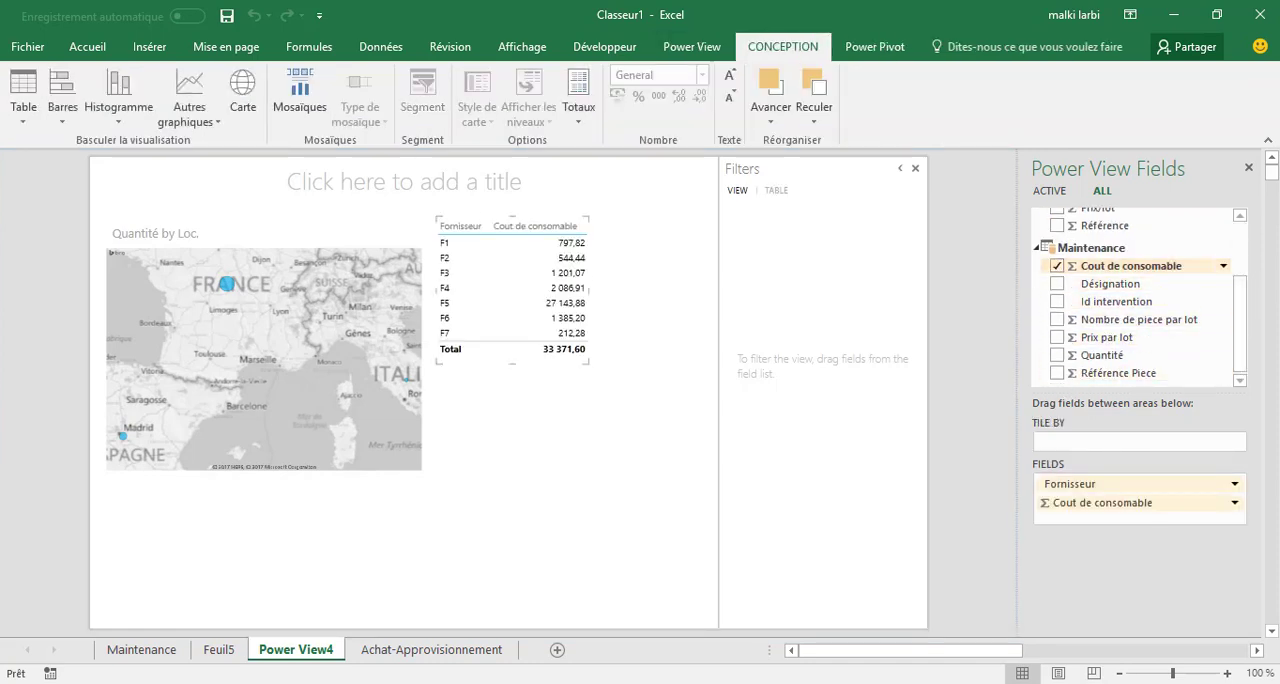
left_click(122, 119)
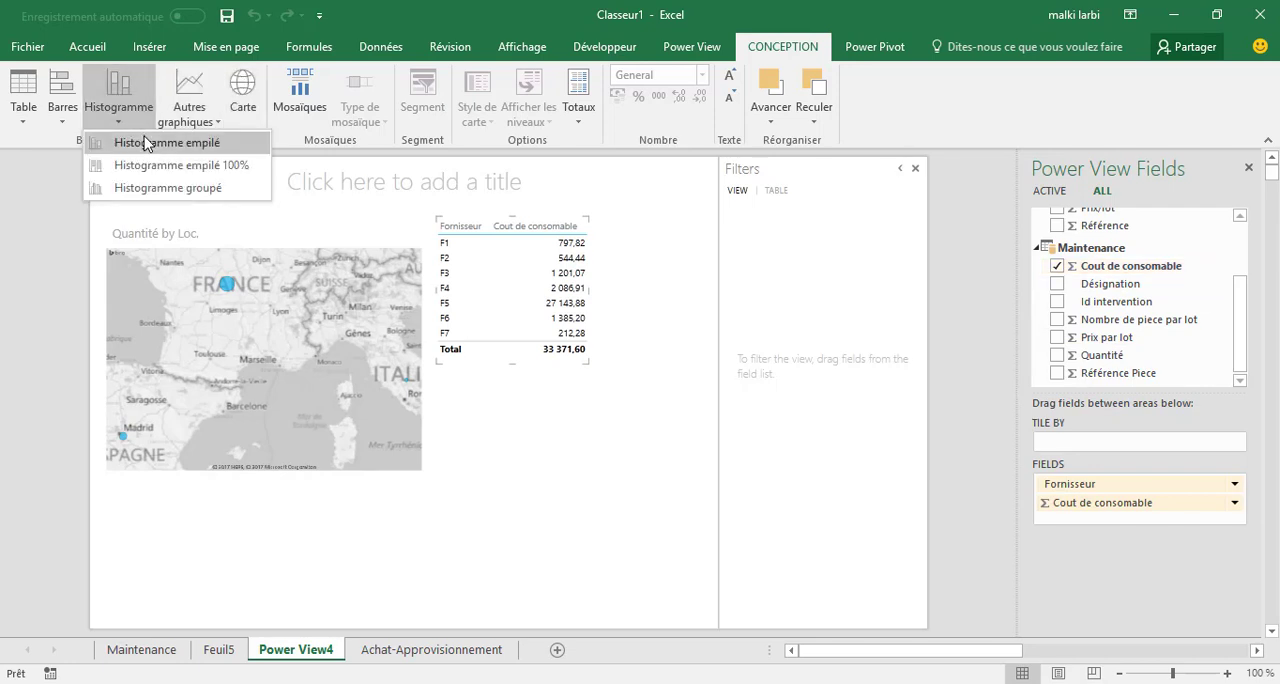
left_click(205, 143)
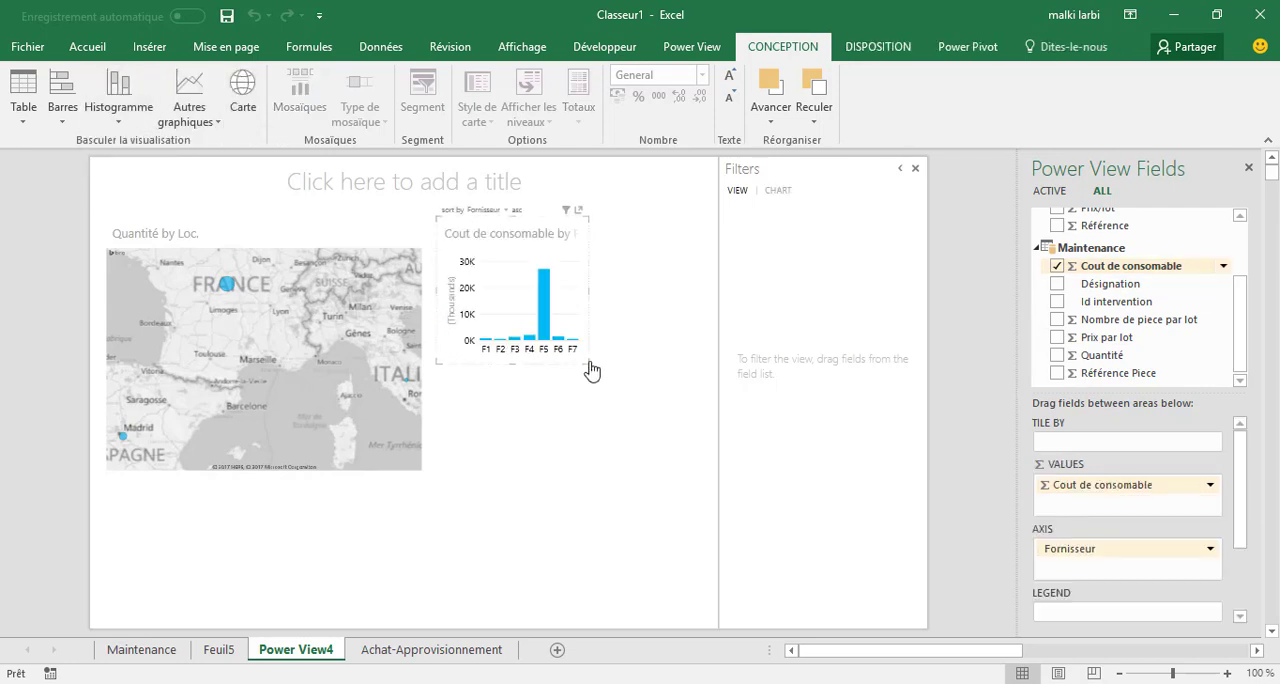
left_click_drag(586, 365, 645, 486)
left_click(565, 538)
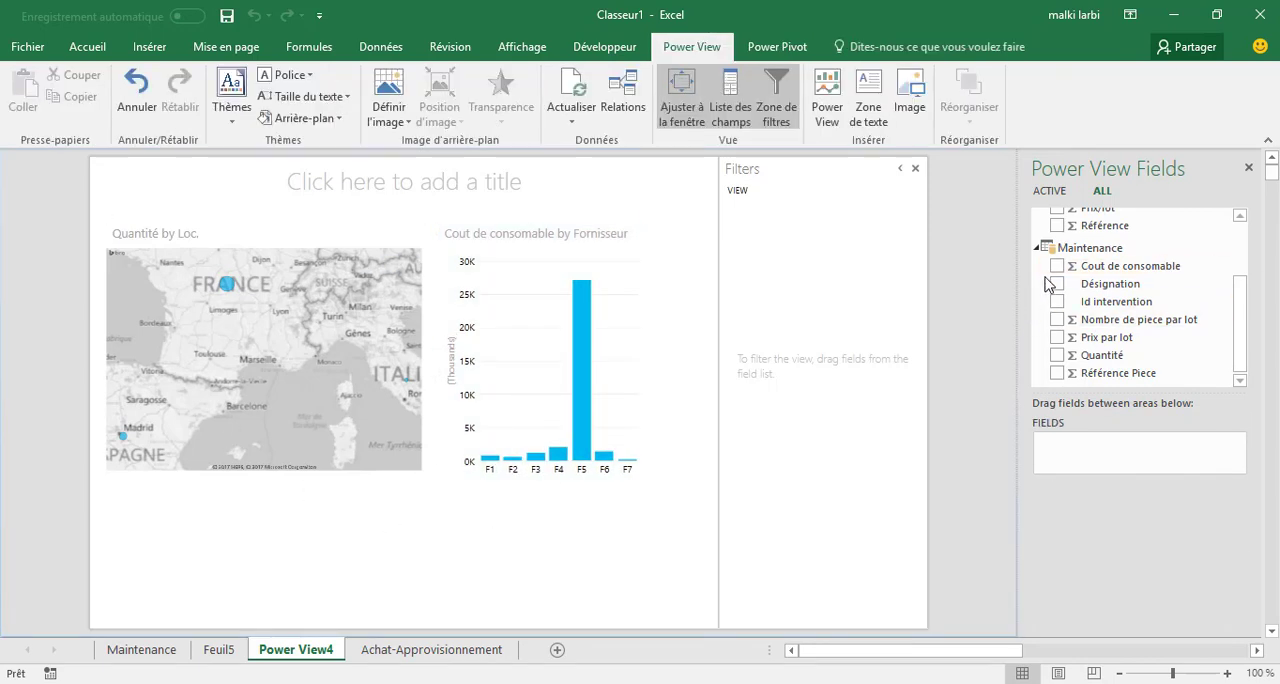
Add a clustered column chart of Cout de consomable by Désignation from the Maintenance table below the map and deselect it.
left_click(1057, 284)
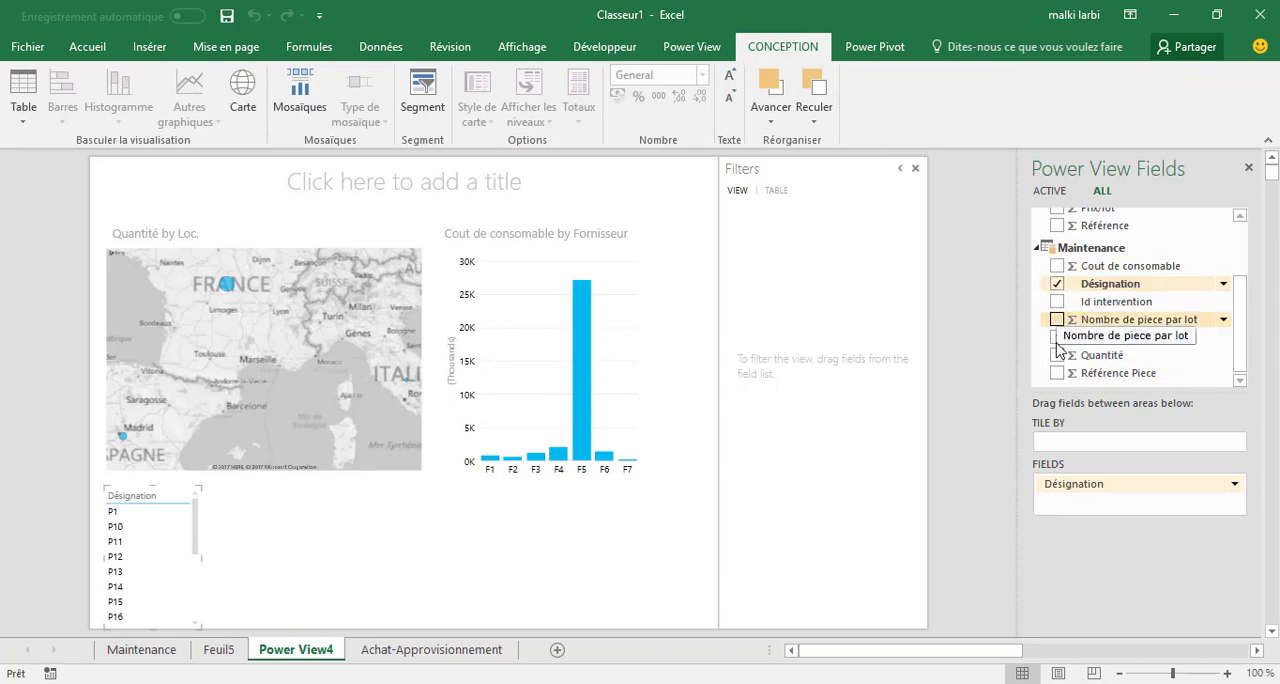
left_click(1057, 266)
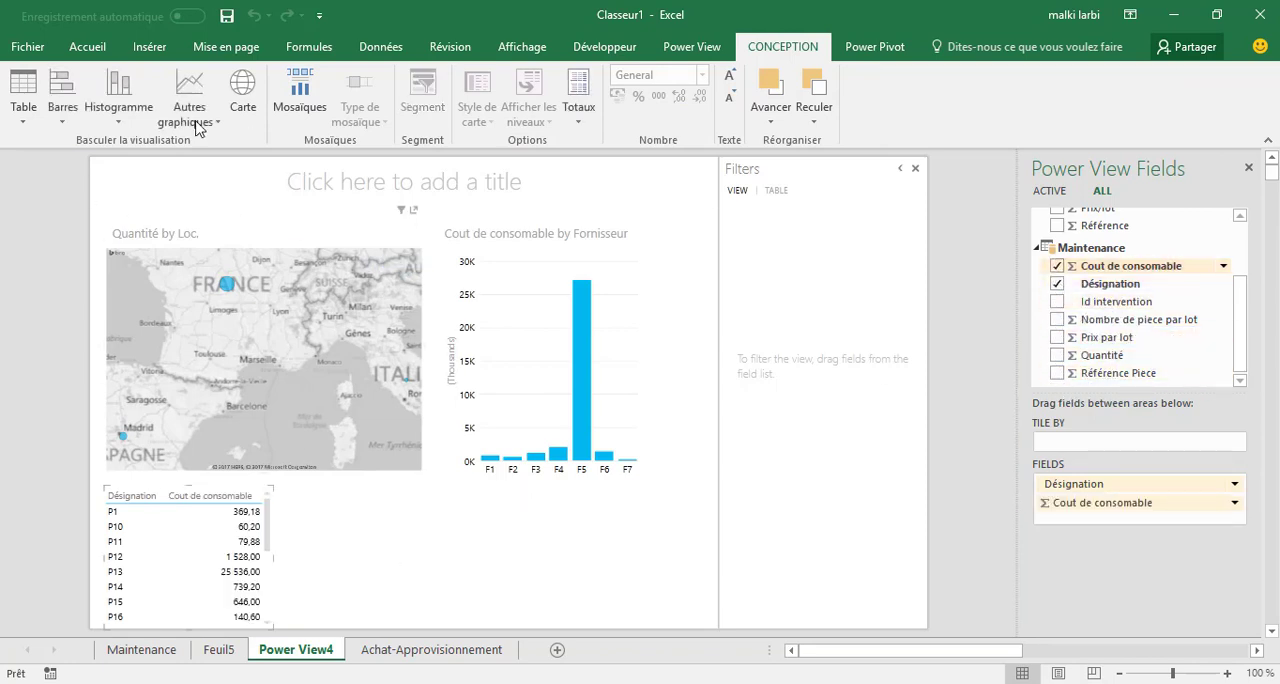
left_click(118, 112)
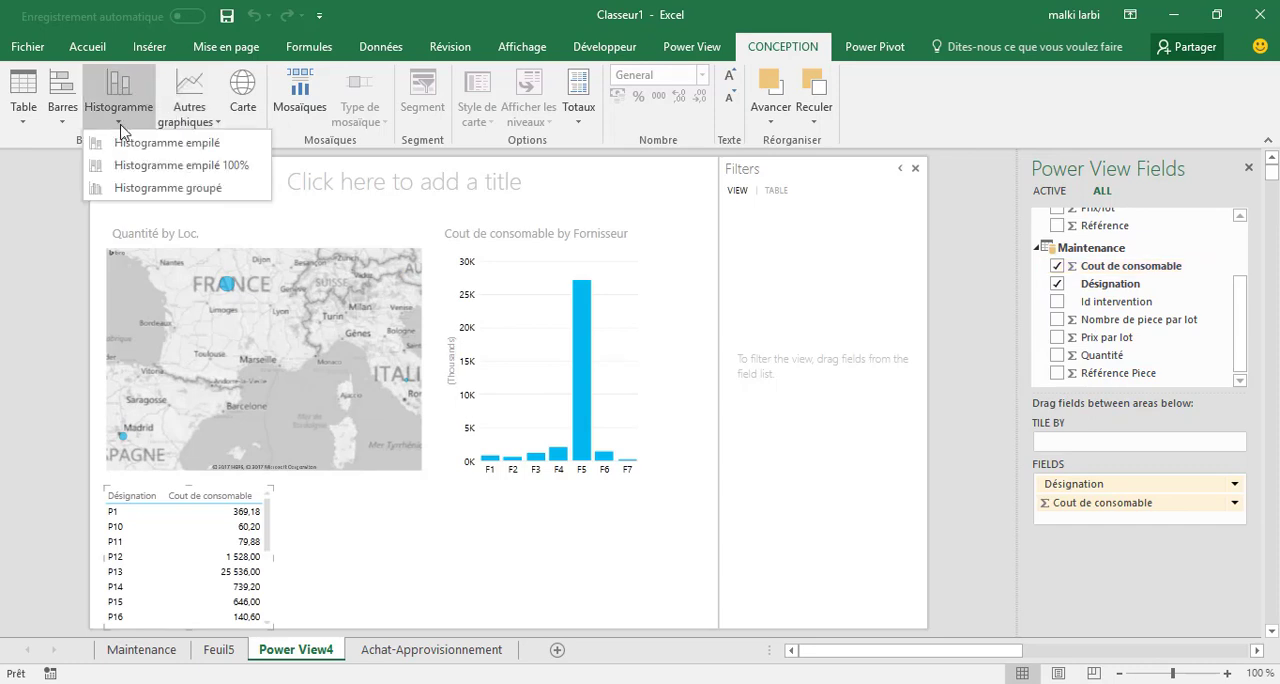
left_click(179, 199)
left_click(538, 551)
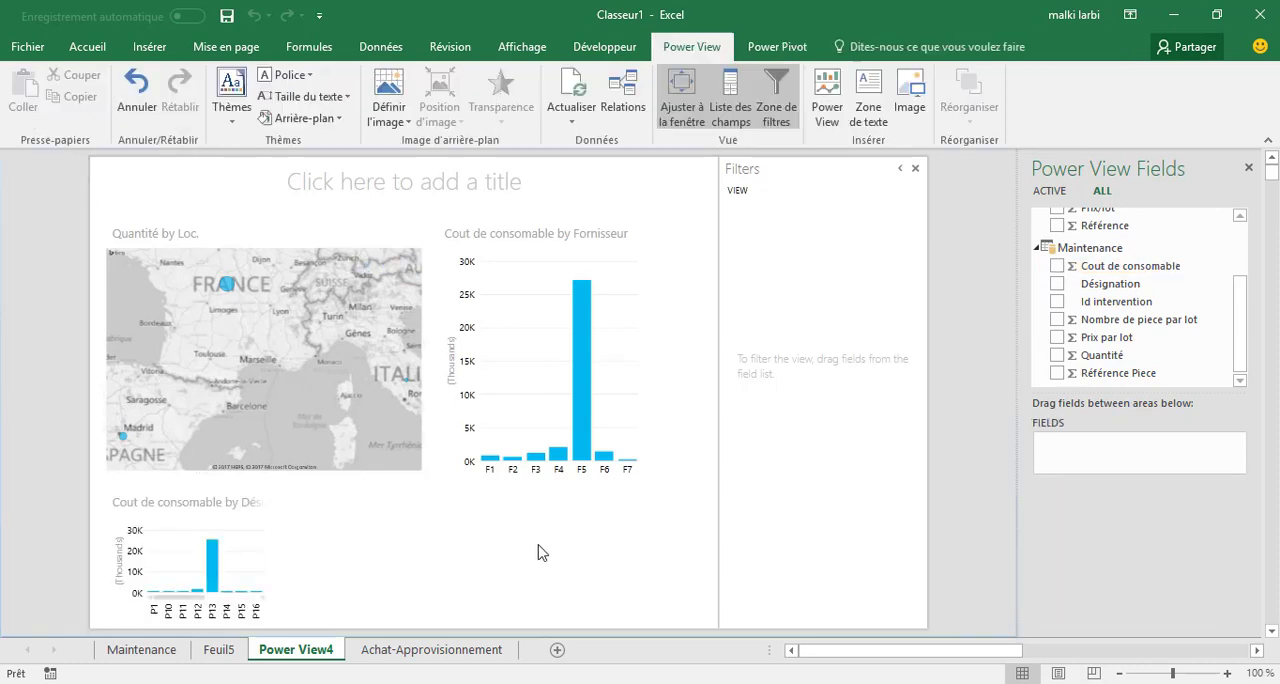
Cross-highlight the dashboard visuals by supplier F5, by the France map bubble, and by supplier F1.
left_click(586, 380)
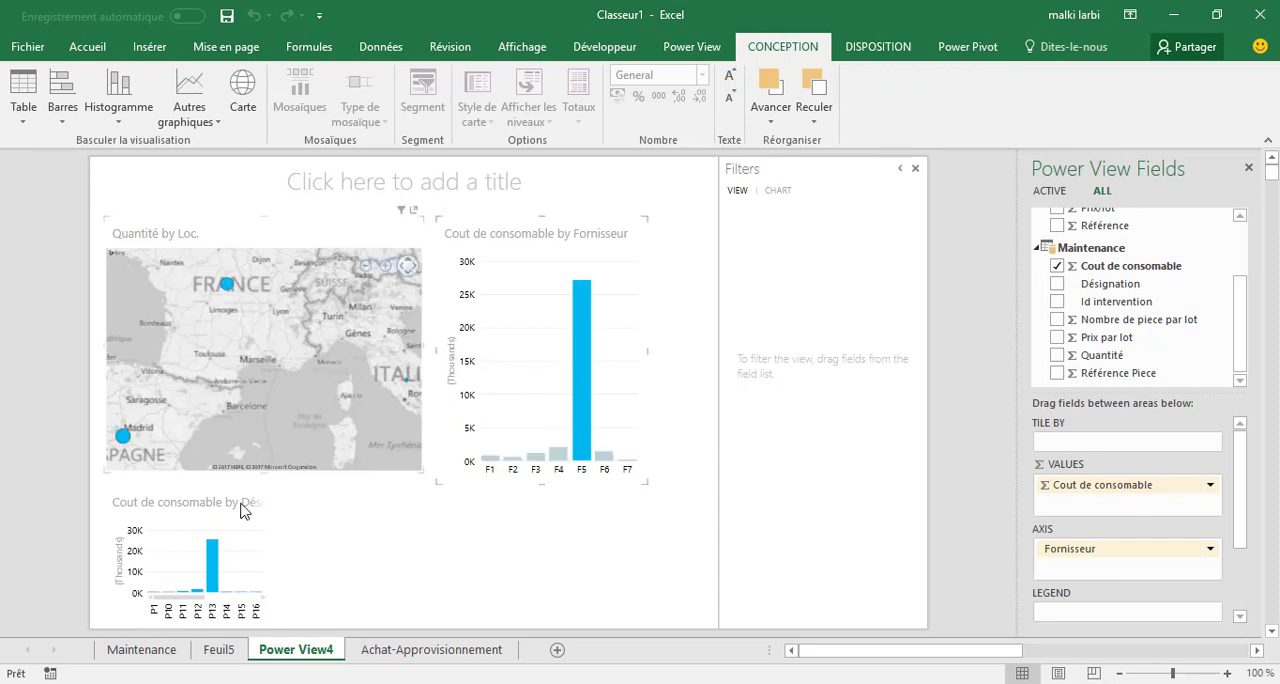
left_click(228, 287)
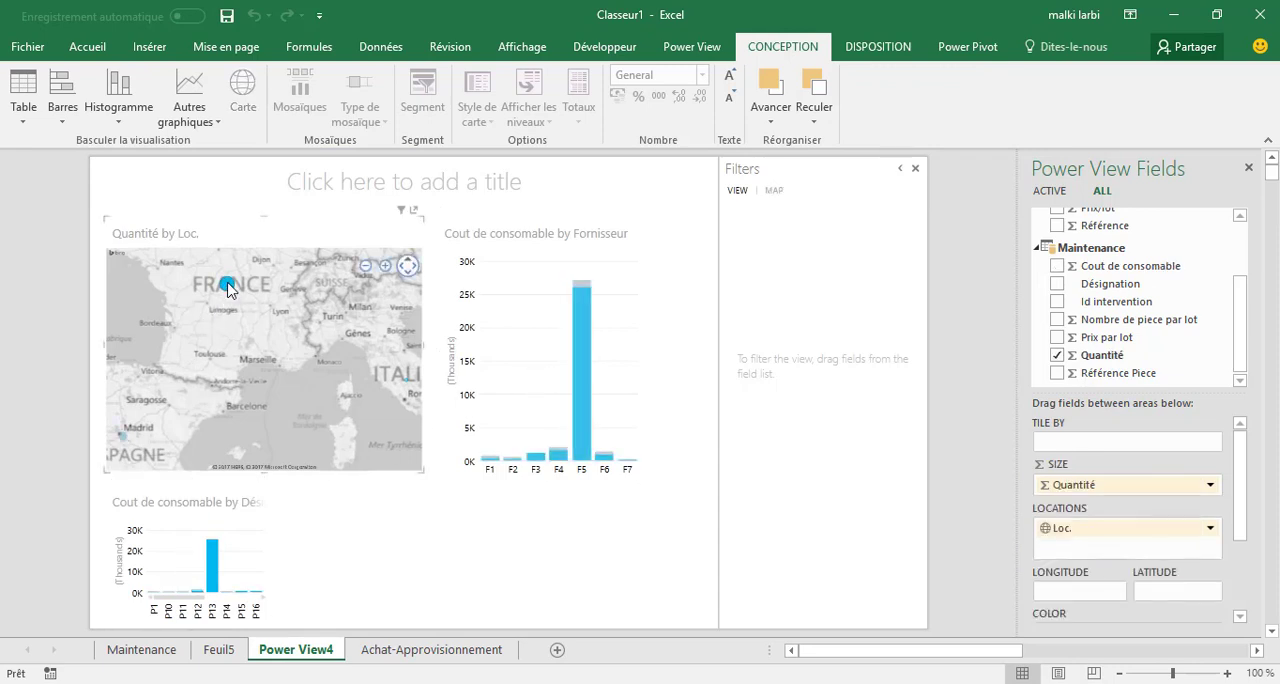
left_click(490, 460)
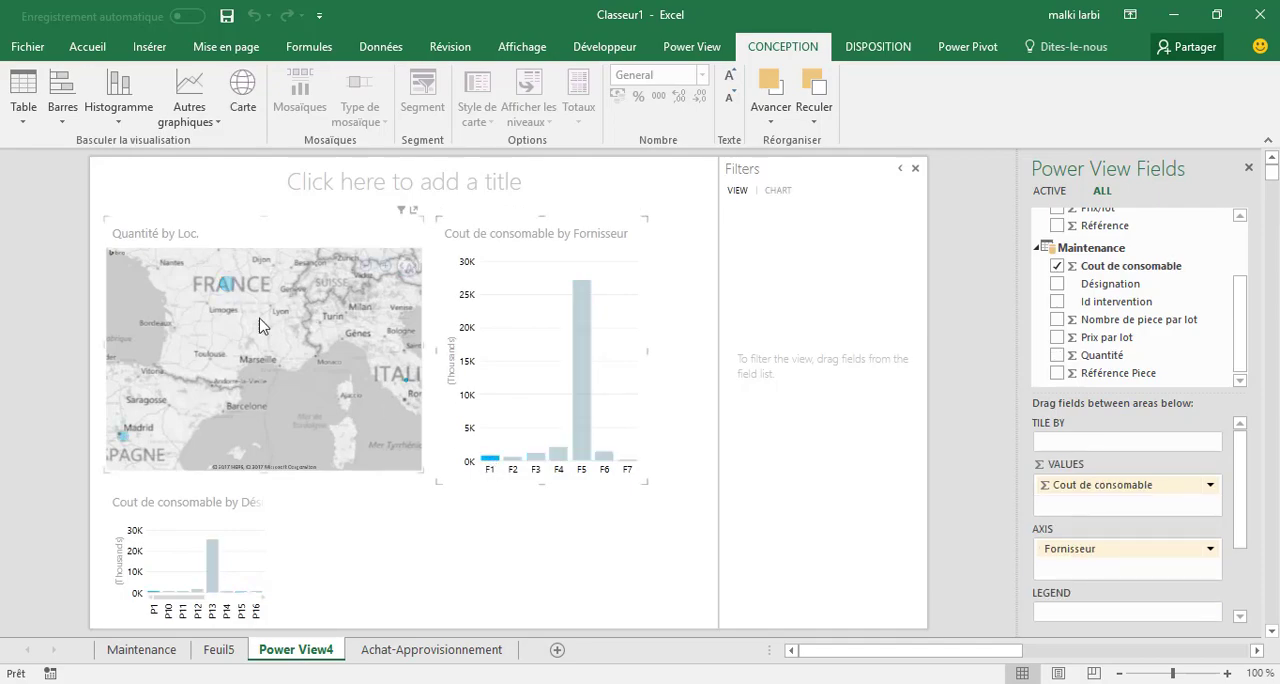